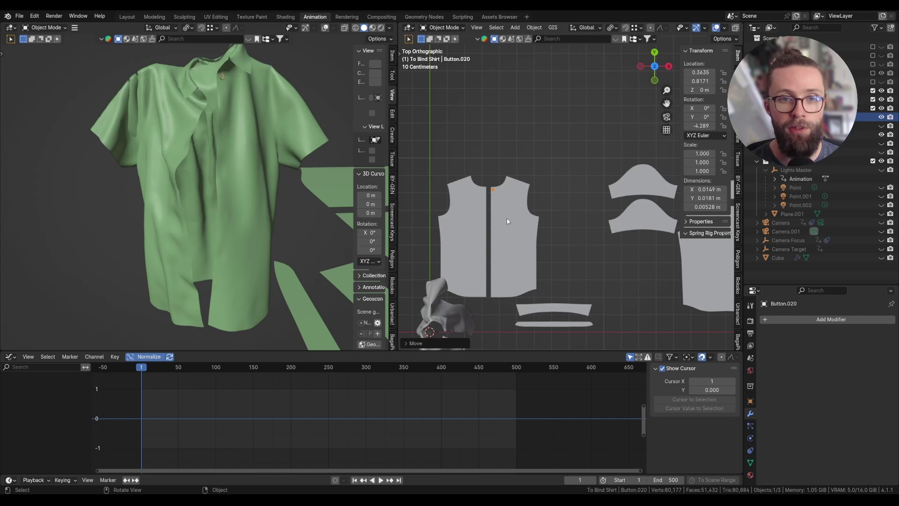
Step: Place three linked duplicates of the button down the shirt front's centre edge, constrained to the Y axis
scroll(491, 206, up, 1)
shift+middle_drag(486, 206, 504, 181)
scroll(502, 167, up, 4)
key(alt+d)
key(y)
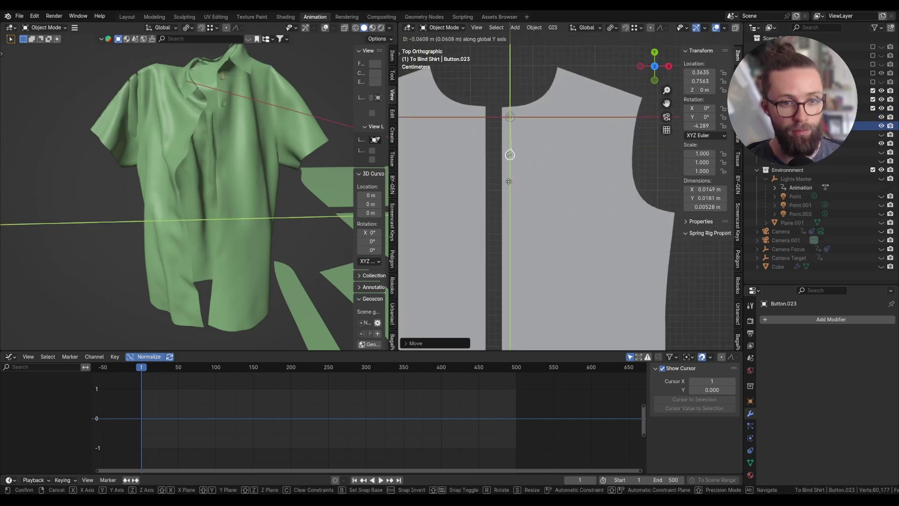
click(510, 181)
key(alt+d)
key(y)
click(513, 220)
key(alt+d)
key(y)
click(517, 269)
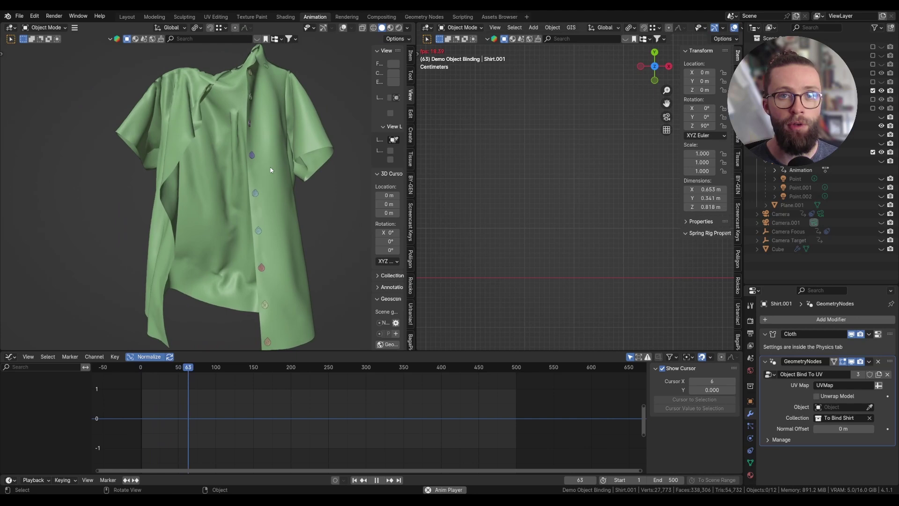
Step: Set the playback sync to Frame Dropping and replay the shirt animation from the first frame
key(space)
click(31, 479)
click(81, 309)
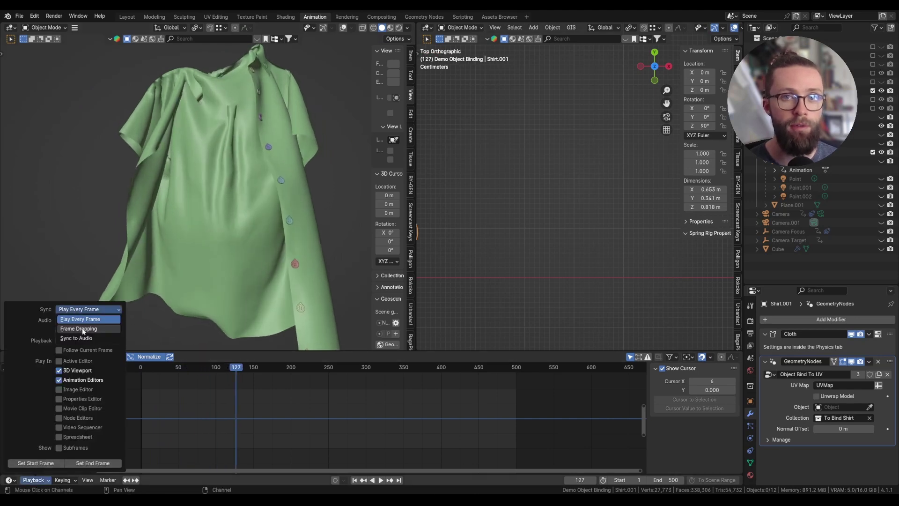
click(83, 327)
key(shift+Left)
key(space)
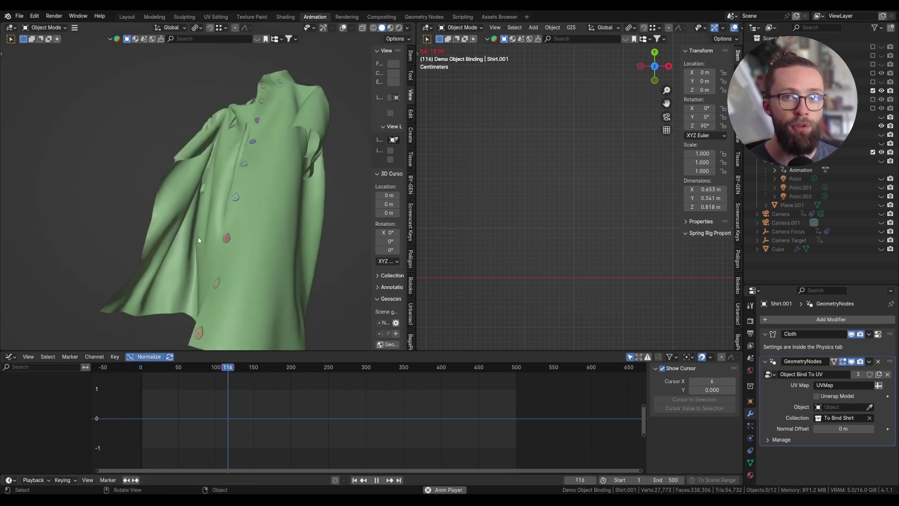
ctrl+middle_drag(246, 140, 280, 187)
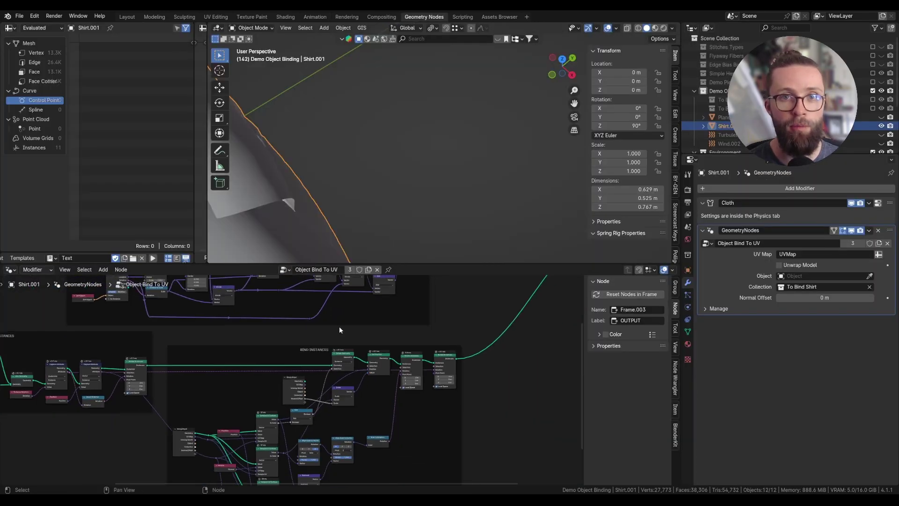
scroll(340, 330, down, 3)
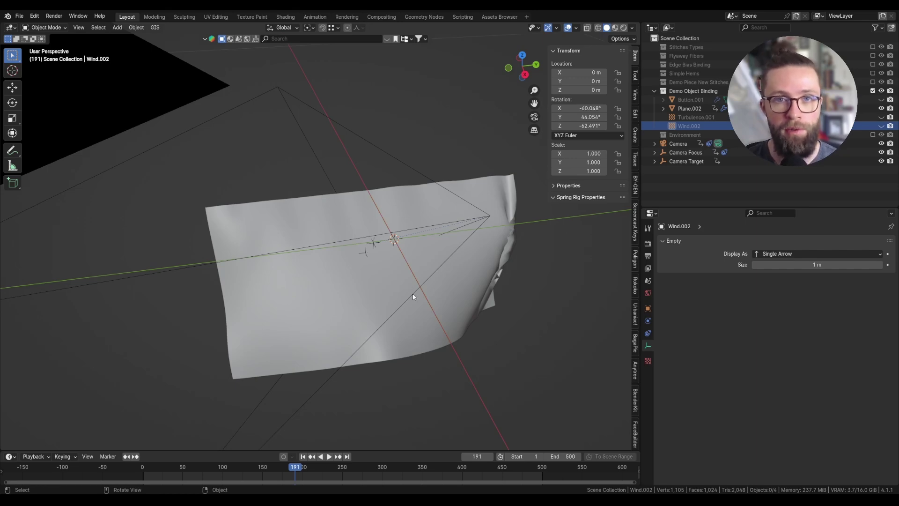
Step: Select the cloth plane Plane.002 and show its physics settings
click(368, 309)
middle_drag(368, 309, 350, 258)
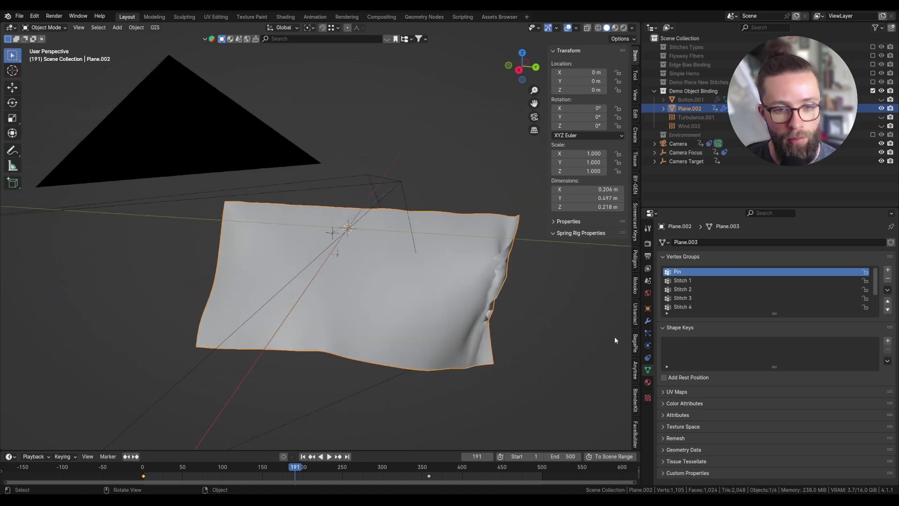
key(Tab)
key(Tab)
click(648, 345)
Step: Hide the Turbulence.001 and Wind.002 force fields in the viewport
middle_drag(356, 269, 380, 260)
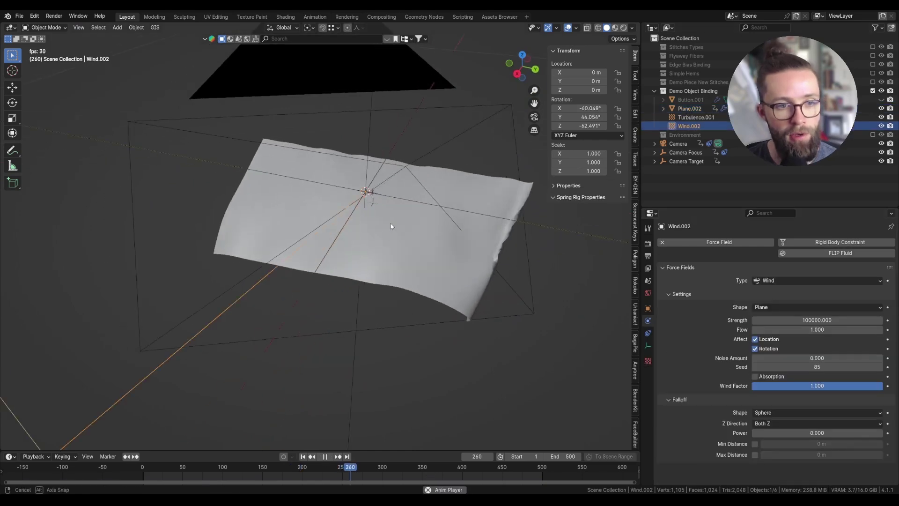
middle_drag(458, 229, 477, 223)
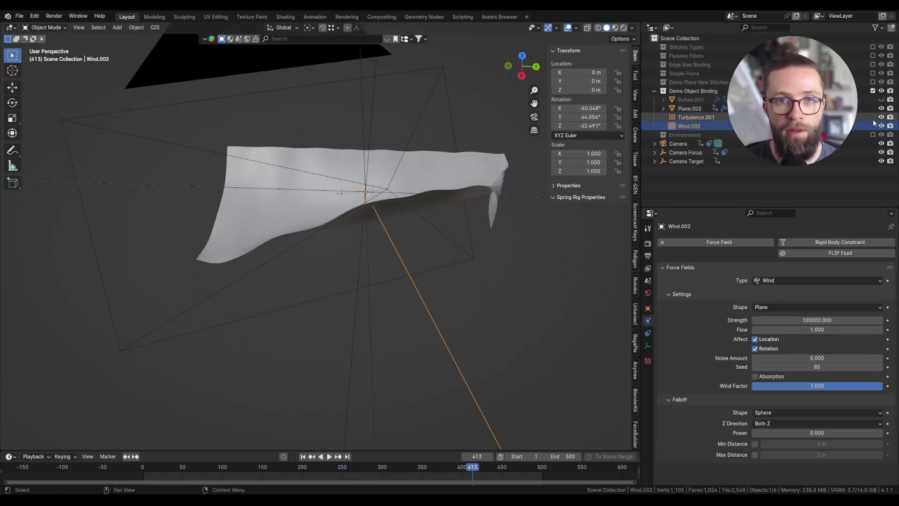
click(882, 117)
click(881, 126)
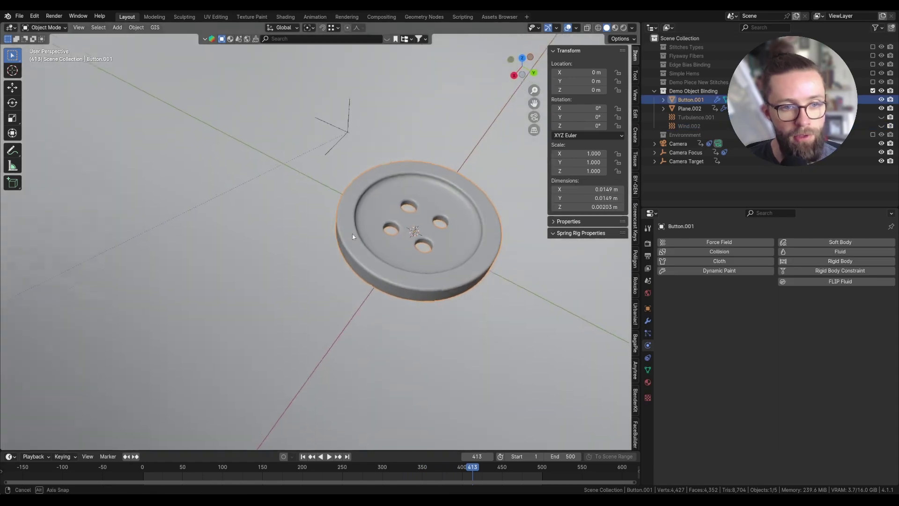
Step: Examine the Button.001 mesh up close in edit mode, with and without X-ray
scroll(397, 253, up, 5)
key(Tab)
mouse_move(397, 253)
middle_down()
mouse_move(270, 234)
mouse_move(518, 257)
mouse_move(264, 262)
middle_up()
key(alt+z)
key(alt+z)
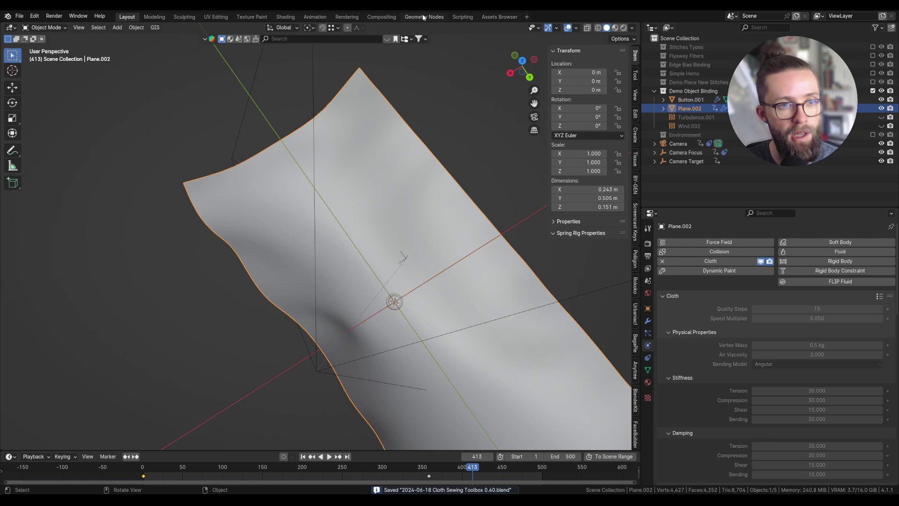
Step: Create a new geometry node tree on Plane.002 and name it Object Bind To UV
click(424, 17)
click(332, 269)
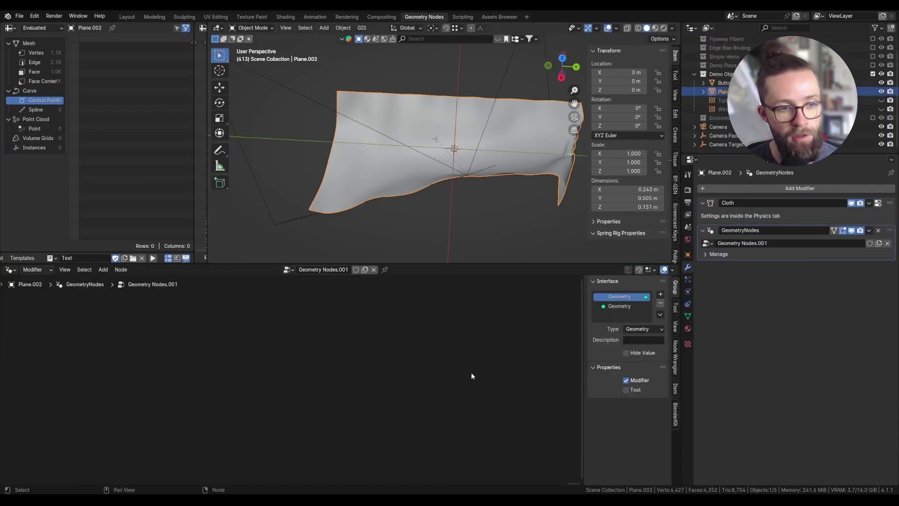
double_click(302, 270)
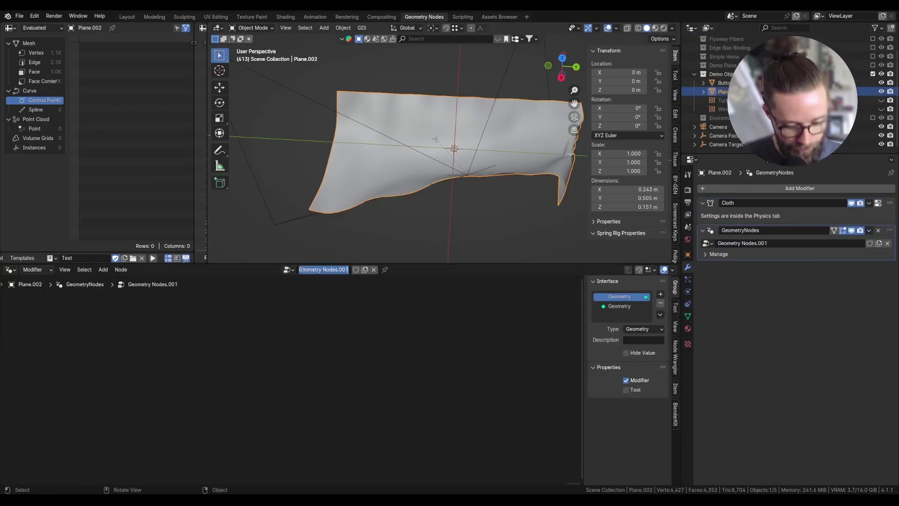
text(Object Bin)
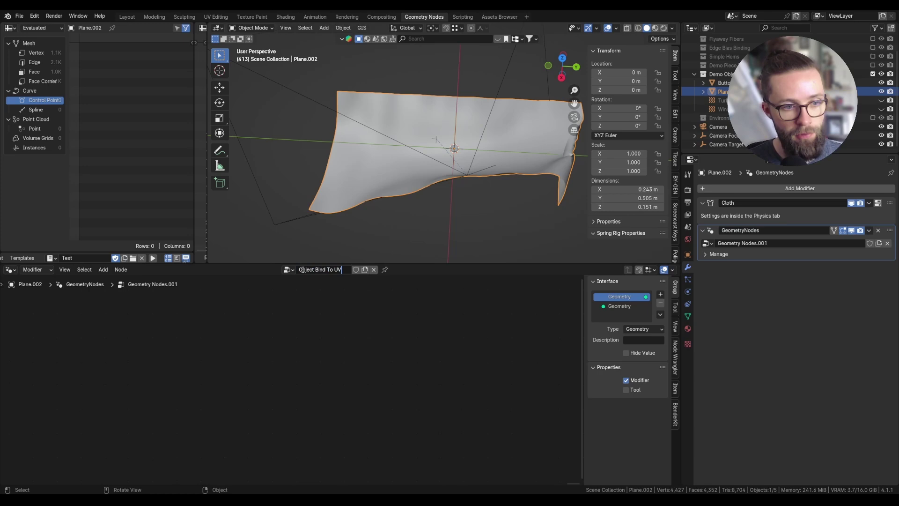
text(d To UV)
key(Return)
Step: Add a cube mesh at the world origin
scroll(462, 202, down, 2)
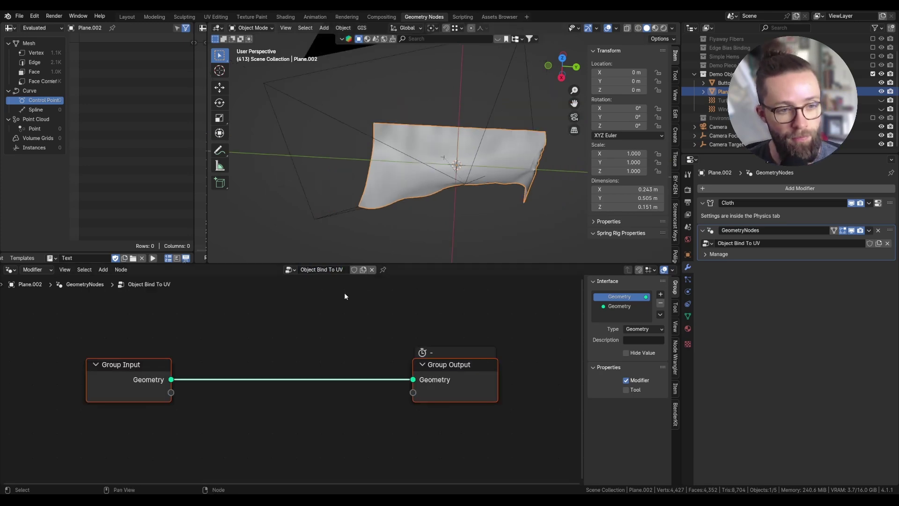
scroll(310, 325, down, 1)
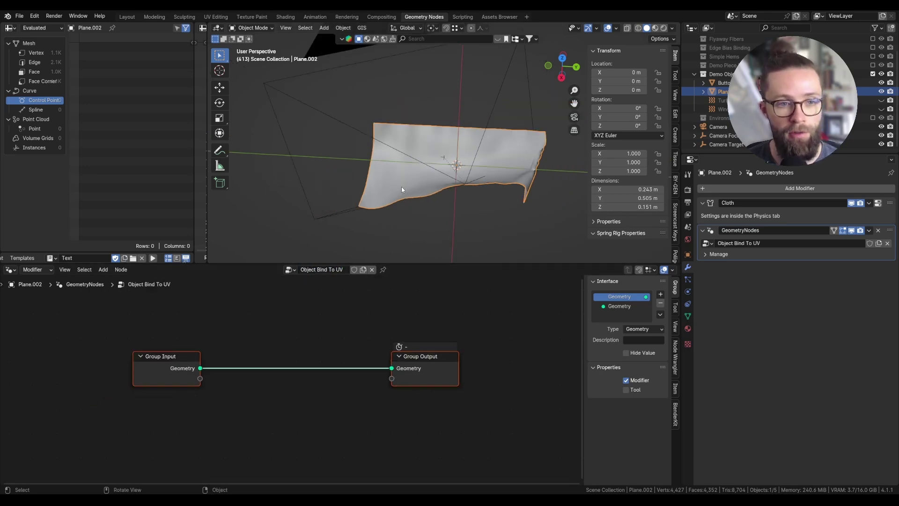
middle_drag(470, 153, 465, 176)
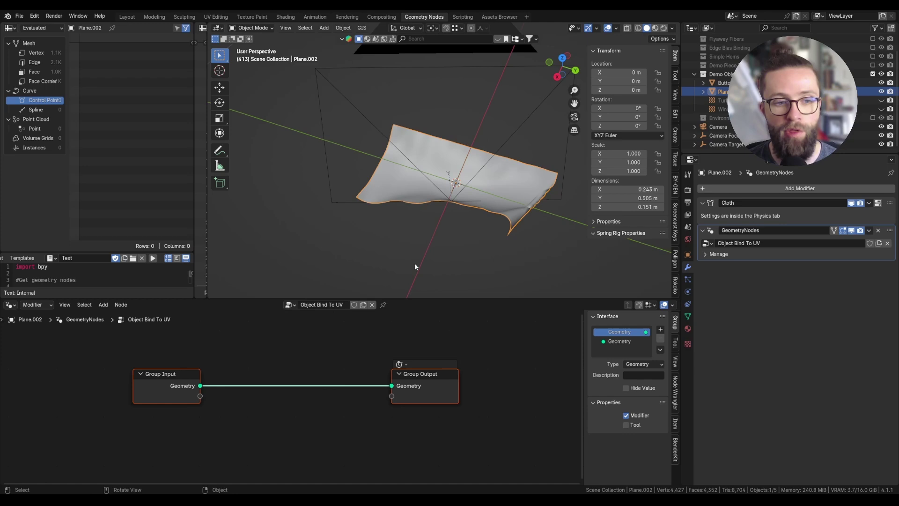
scroll(309, 373, down, 1)
middle_drag(266, 375, 336, 371)
key(shift+a)
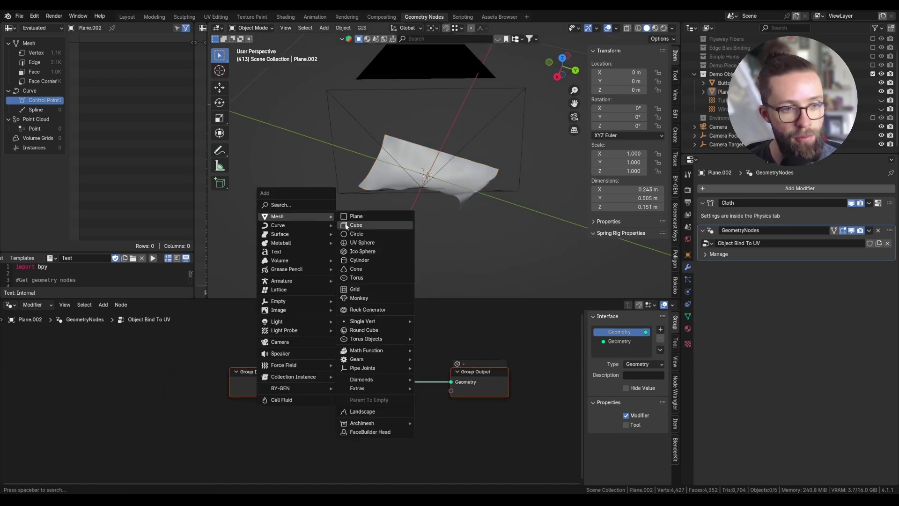
click(346, 227)
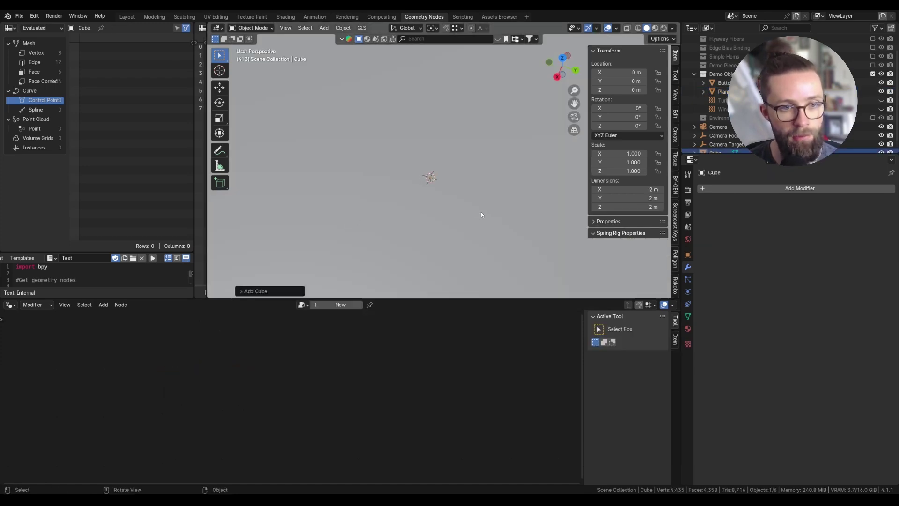
scroll(481, 215, down, 1)
scroll(489, 227, down, 10)
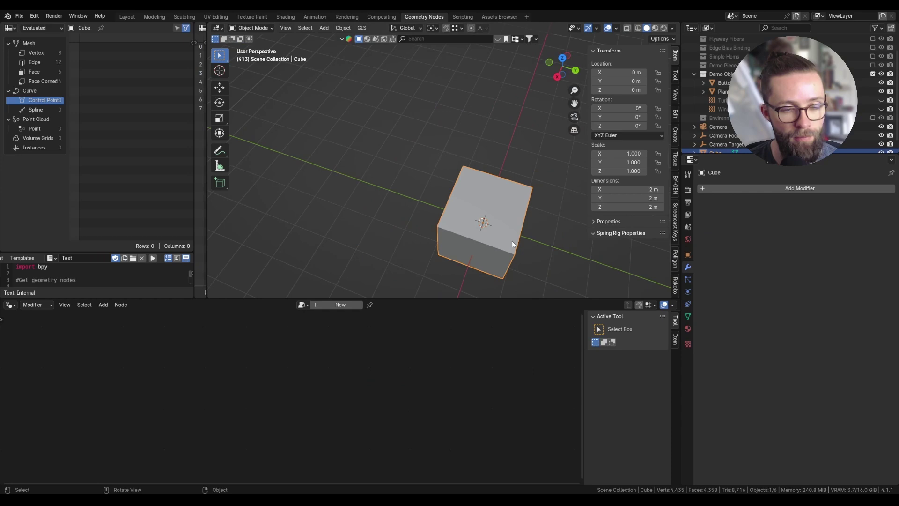
Step: Scale the cube's mesh down in edit mode to about 0.184 m per side
key(Tab)
key(s)
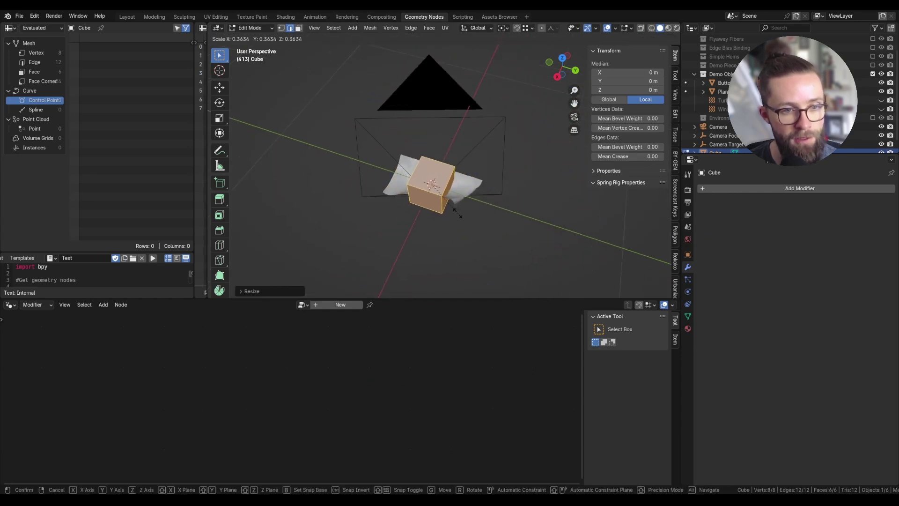
click(457, 213)
scroll(447, 215, up, 3)
key(Tab)
Step: Add a Geometry Nodes modifier to the cube and assign it the Object Bind To UV node group
middle_drag(434, 195, 453, 187)
click(790, 188)
click(743, 201)
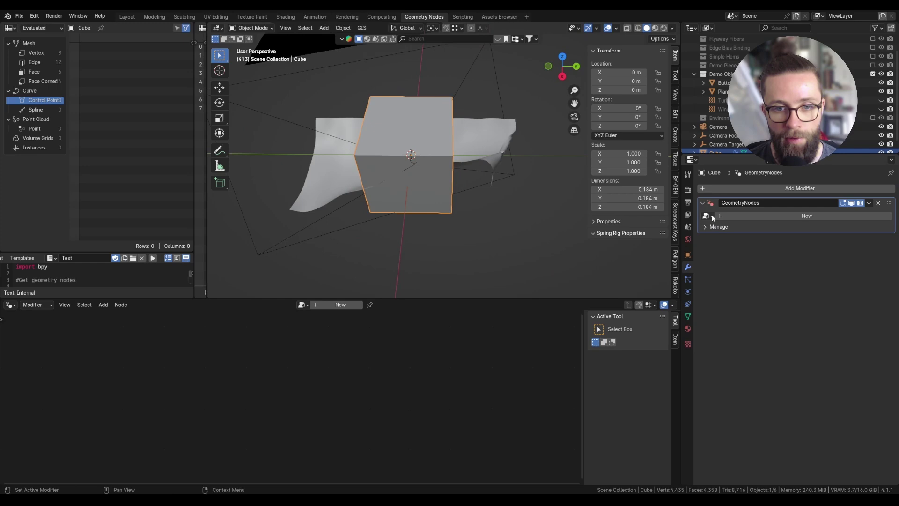
click(712, 217)
scroll(730, 307, down, 1)
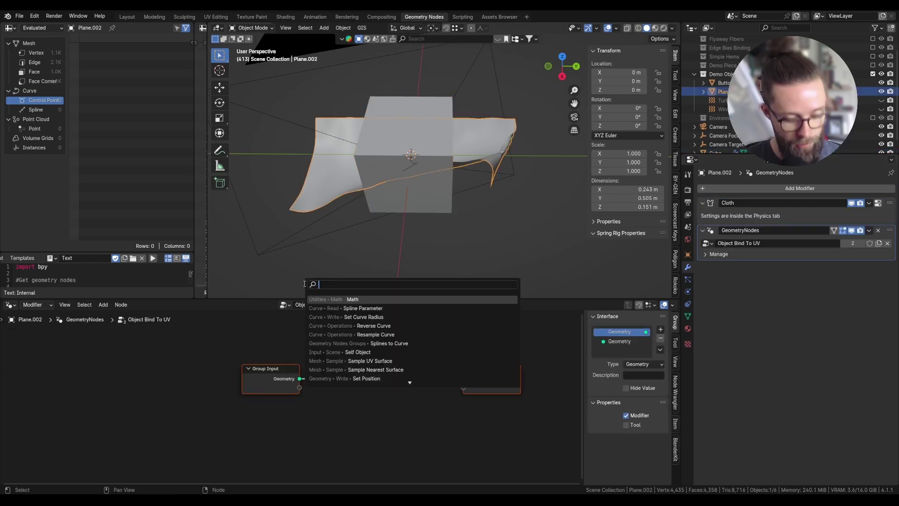
Step: Insert a Set Position node between Group Input and Group Output and expose its Position as a group input
text(et)
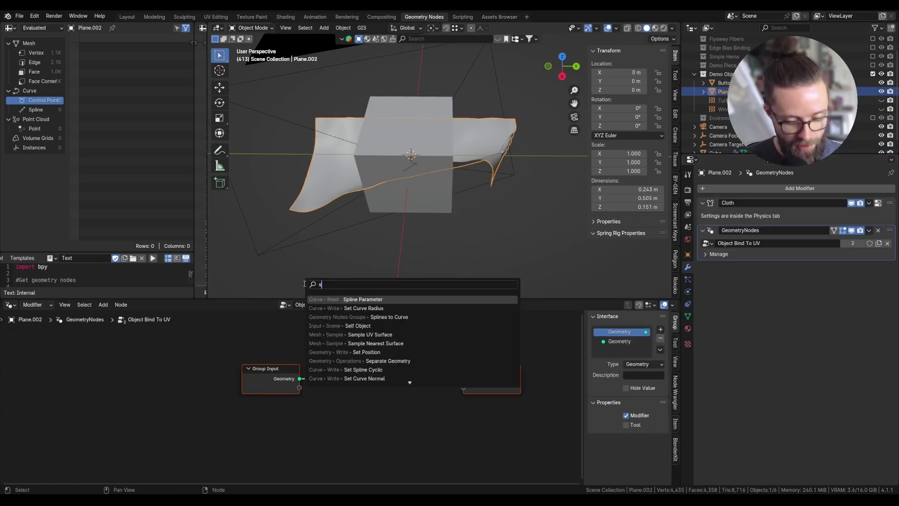
click(351, 317)
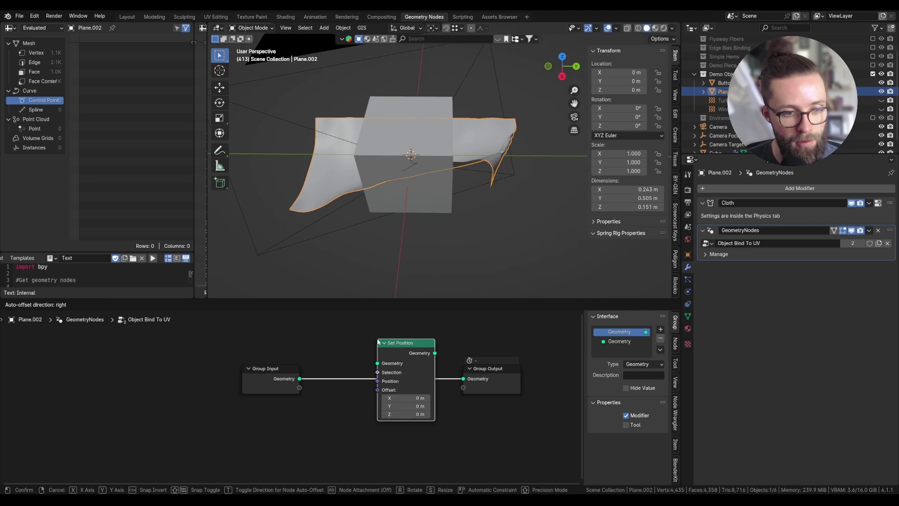
click(373, 341)
drag(269, 380, 374, 381)
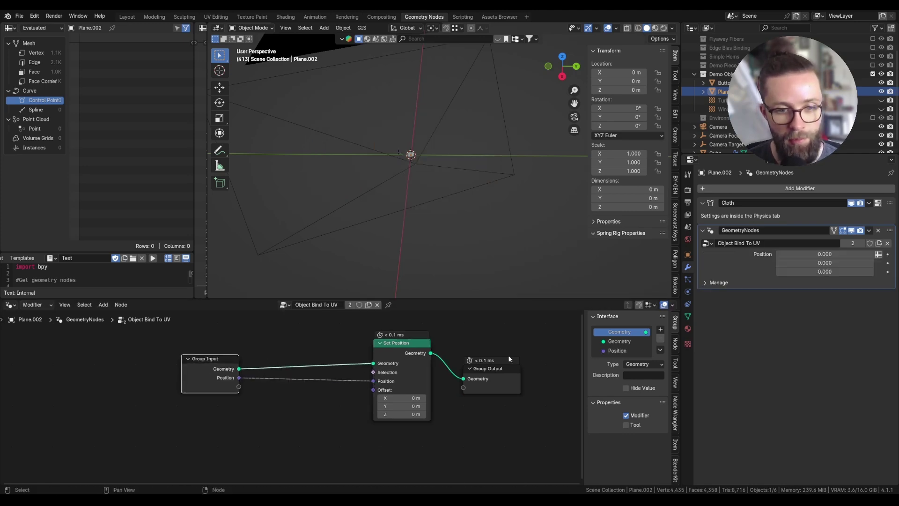
Step: Rename the Position group input to UV Map and set its default attribute to UVMap
double_click(619, 350)
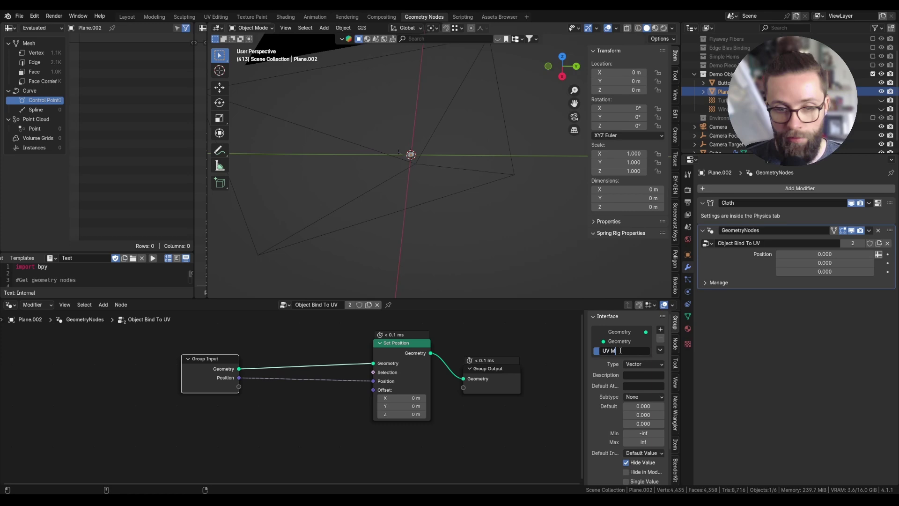
text(UV Map)
key(Return)
scroll(636, 426, down, 3)
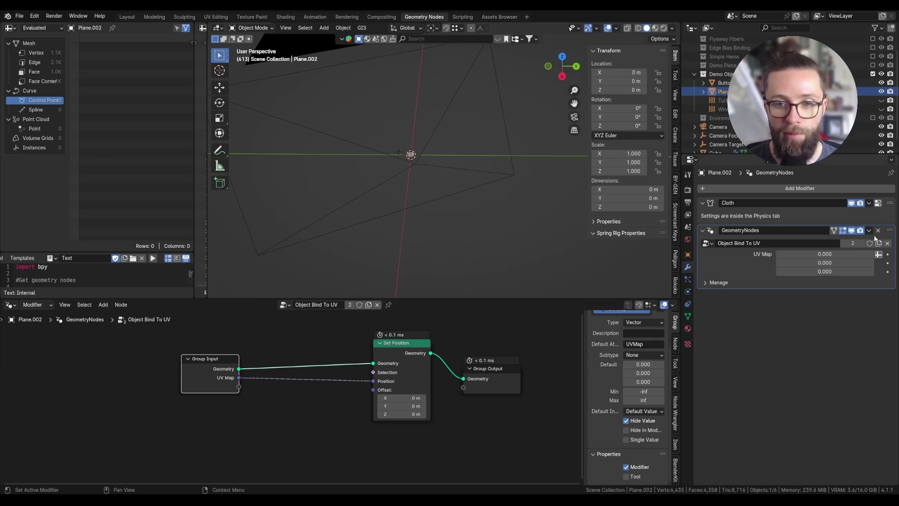
Step: Switch the UV Map input of Plane.002's modifier to an attribute and choose UVMap
click(878, 256)
click(825, 255)
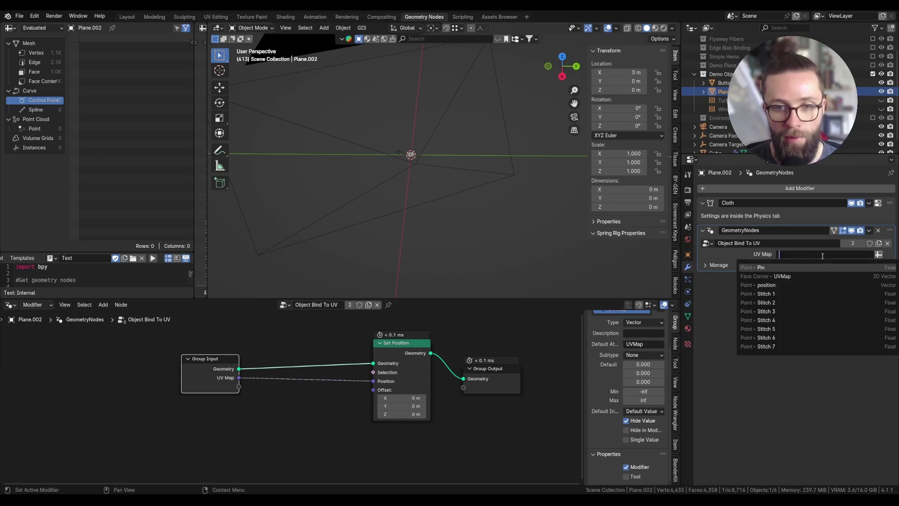
click(786, 277)
Step: Select the cube and switch its modifier's UV Map input to the UVMap attribute
click(409, 152)
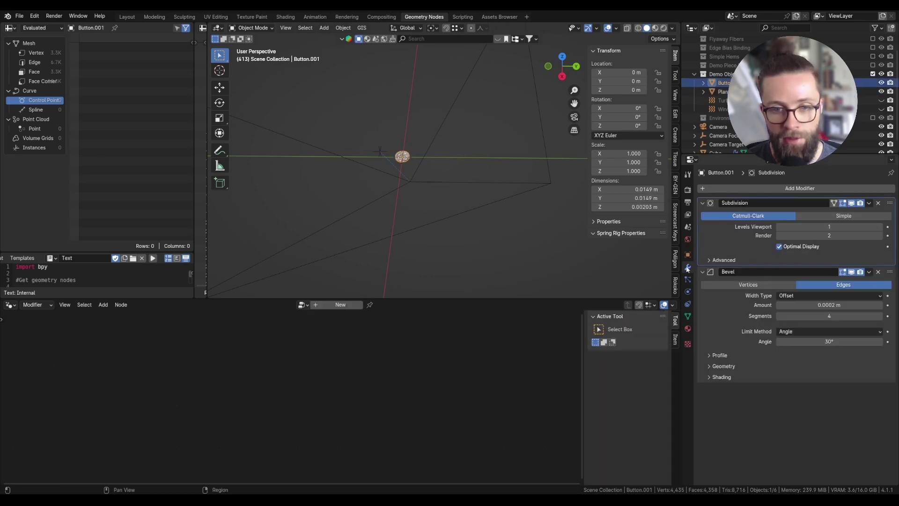
scroll(715, 144, down, 1)
click(715, 144)
click(878, 227)
click(858, 226)
click(783, 244)
scroll(389, 221, down, 5)
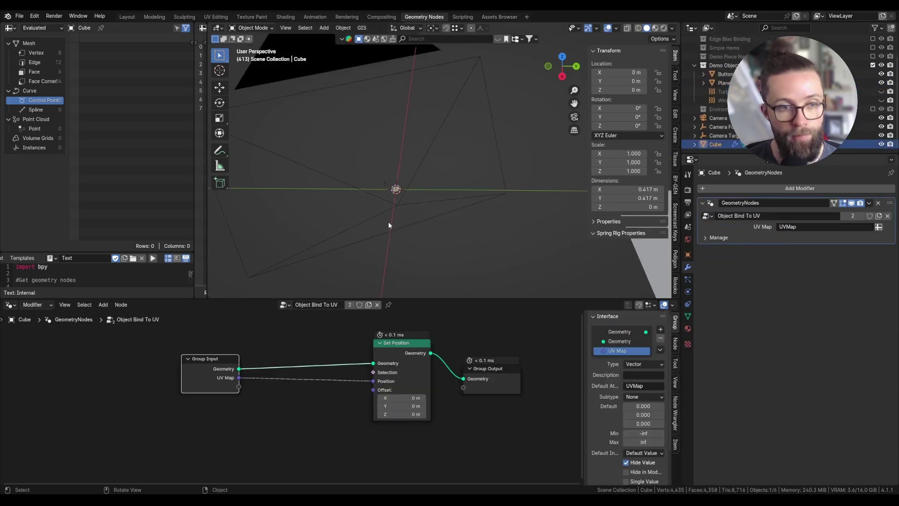
Step: Annotate two arrows from the world origin, one along the Y axis and one along the X axis
mouse_move(443, 198)
middle_down()
mouse_move(459, 188)
mouse_move(421, 232)
mouse_move(449, 197)
middle_up()
click(220, 150)
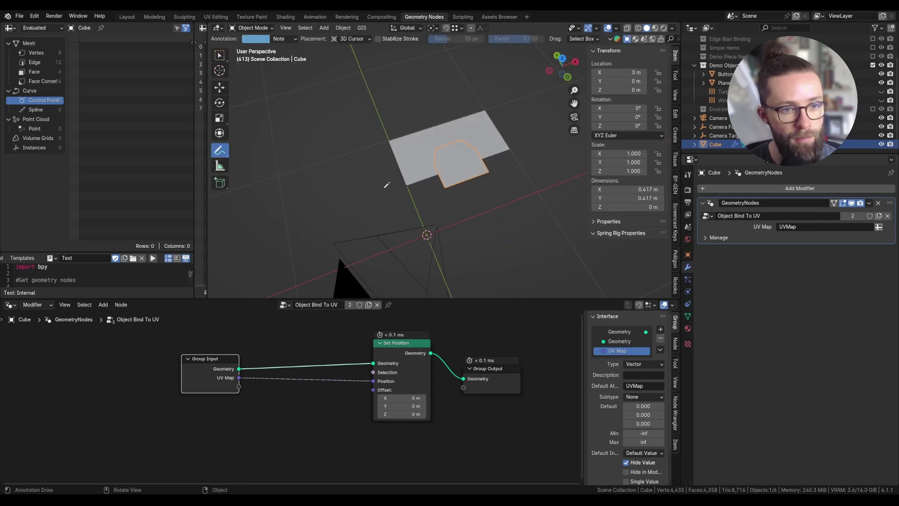
drag(427, 234, 389, 138)
drag(425, 233, 539, 199)
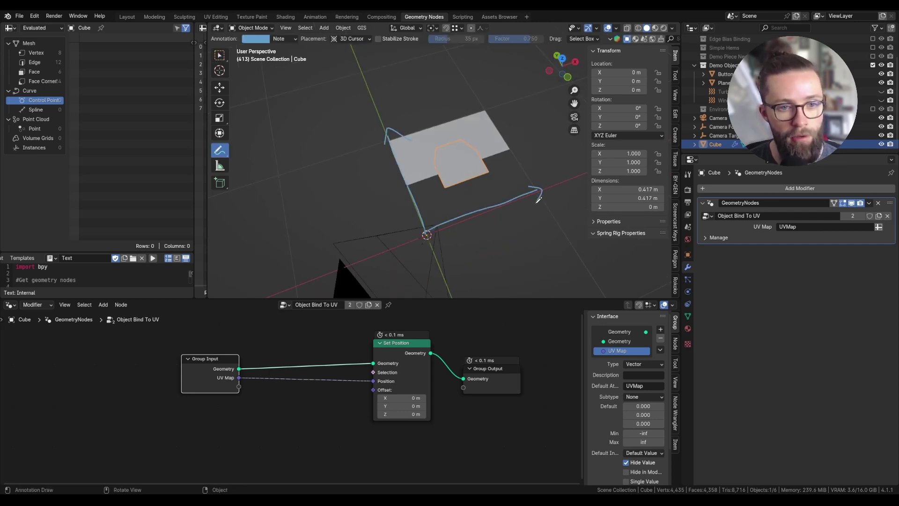
mouse_move(522, 182)
middle_down()
mouse_move(433, 191)
mouse_move(440, 186)
middle_up()
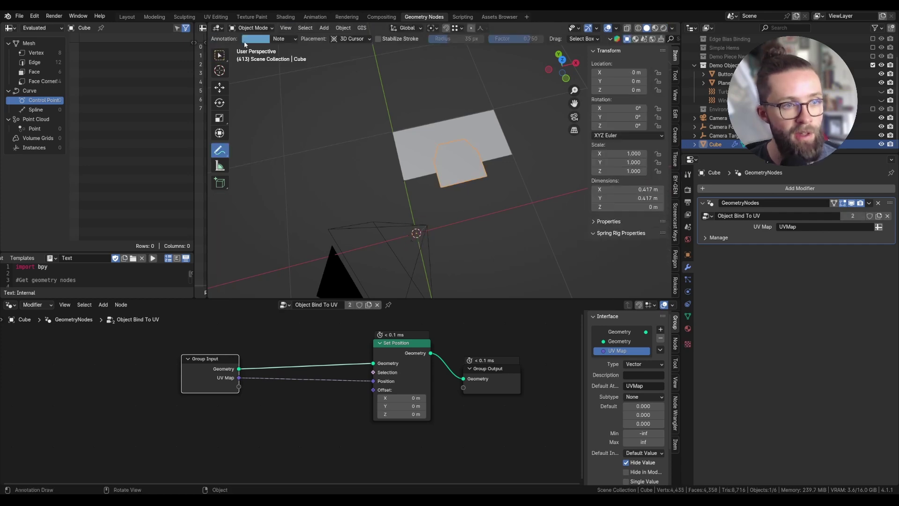
click(253, 28)
click(256, 39)
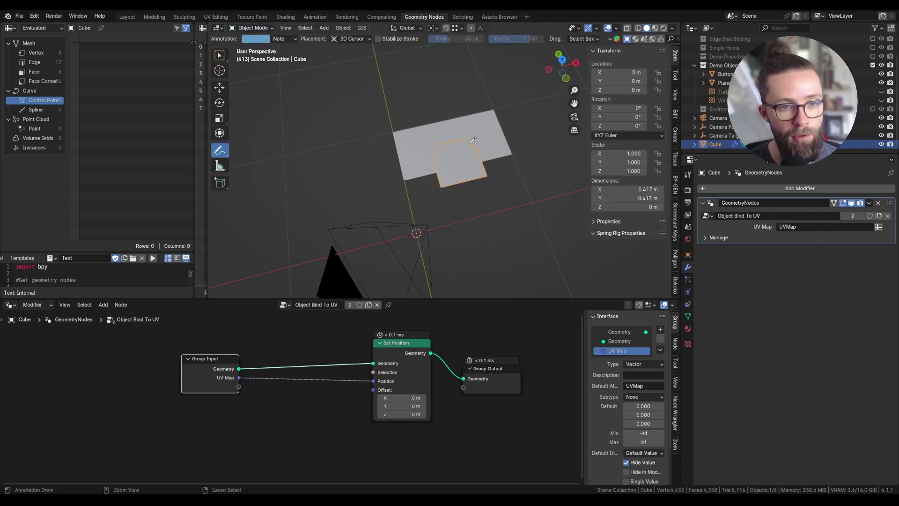
Step: Switch to the UV Editing workspace and inspect individual corner vertices of the cube's UV layout
click(238, 29)
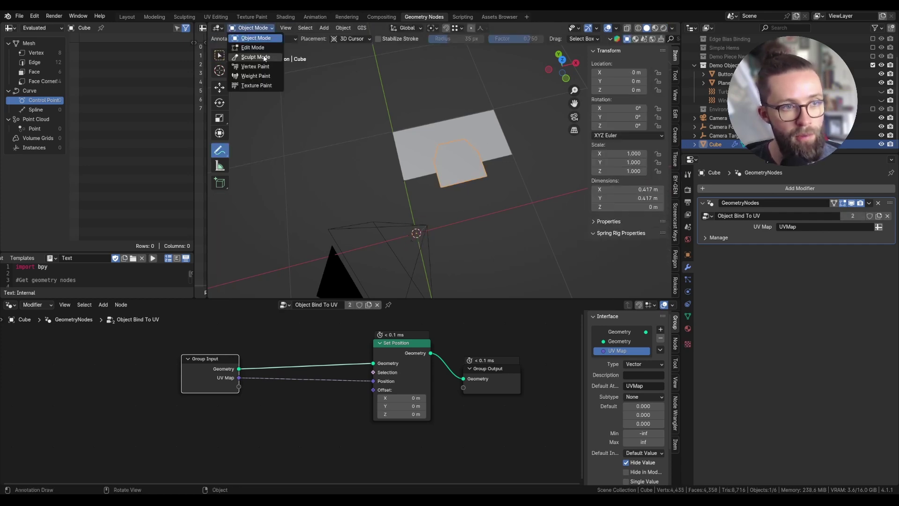
click(216, 17)
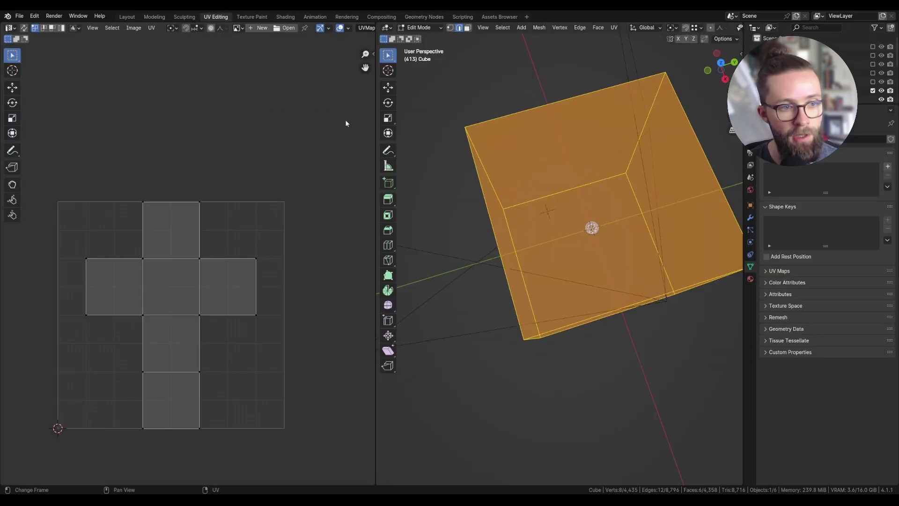
click(202, 261)
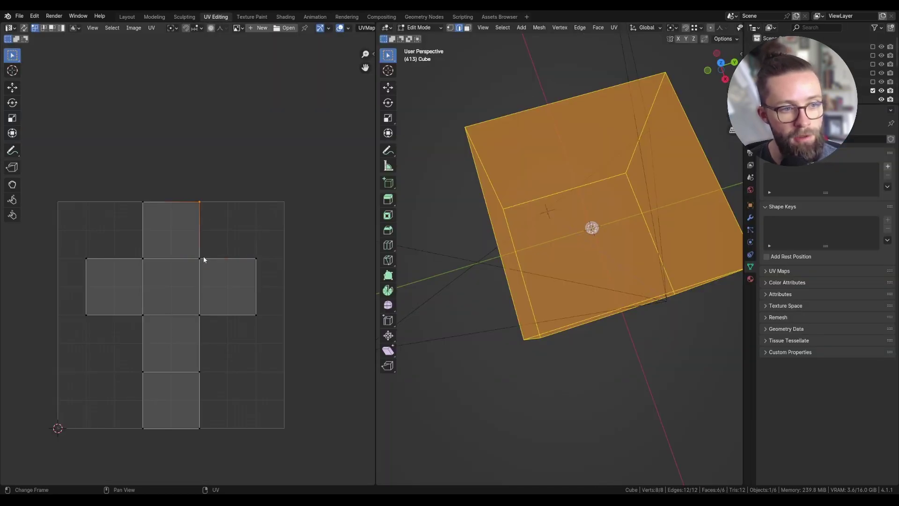
click(202, 257)
click(255, 260)
Step: Select a single side face of the cube in face select mode and examine its square in the UV layout
middle_drag(561, 267, 618, 234)
scroll(620, 238, down, 3)
key(3)
click(622, 239)
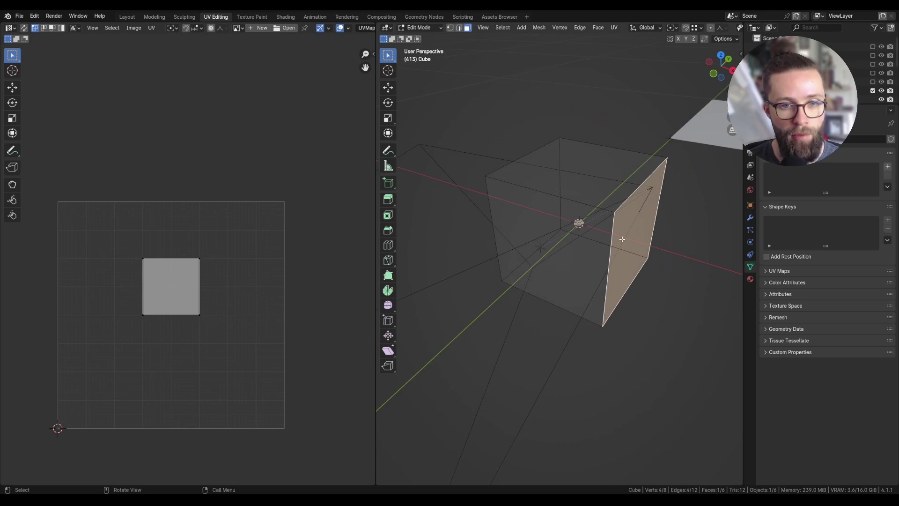
key(g)
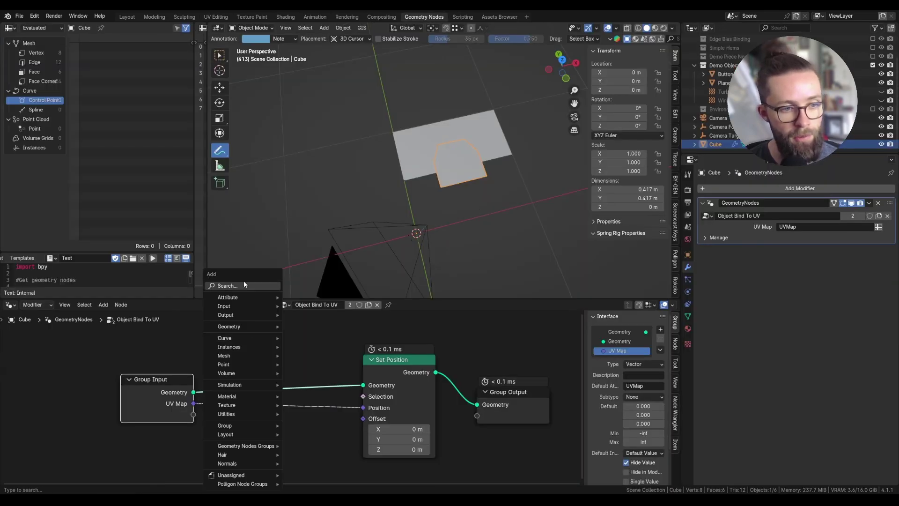
Step: Insert a Split Edges node on the Geometry link between Group Input and Set Position, spacing Group Input further away
click(243, 280)
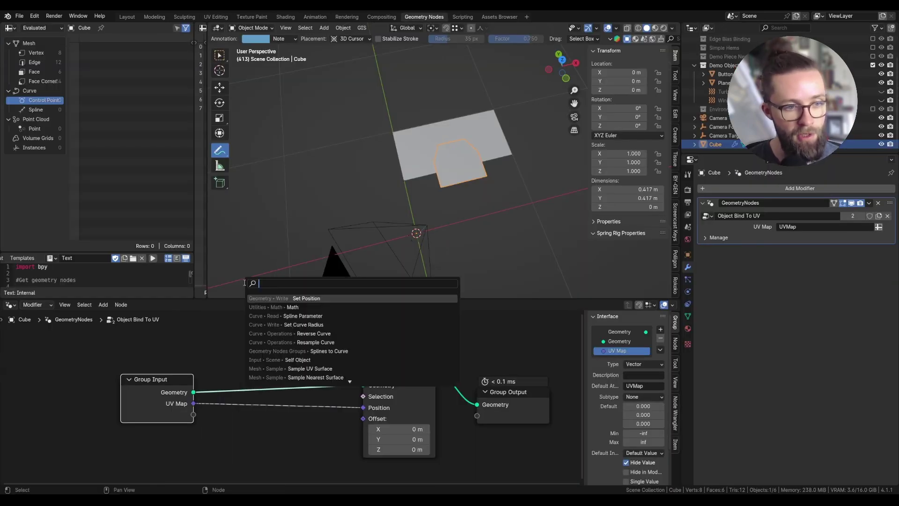
text(split)
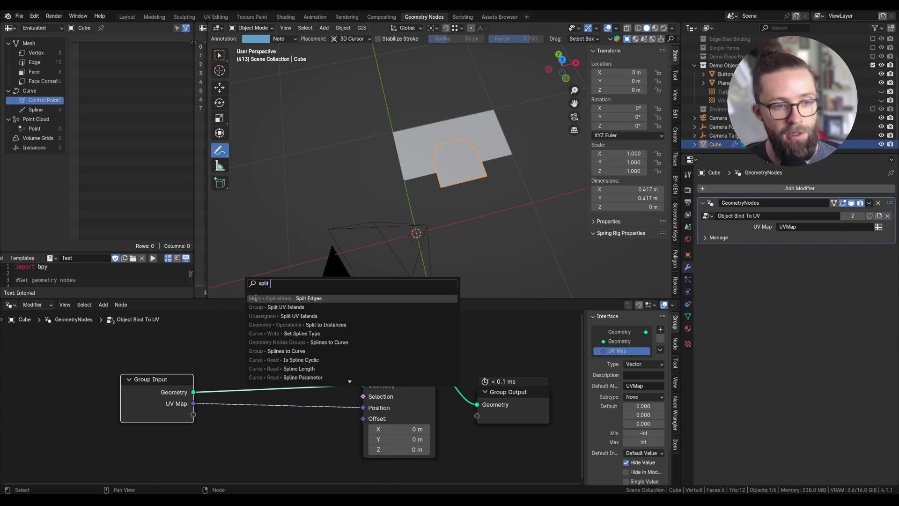
click(256, 298)
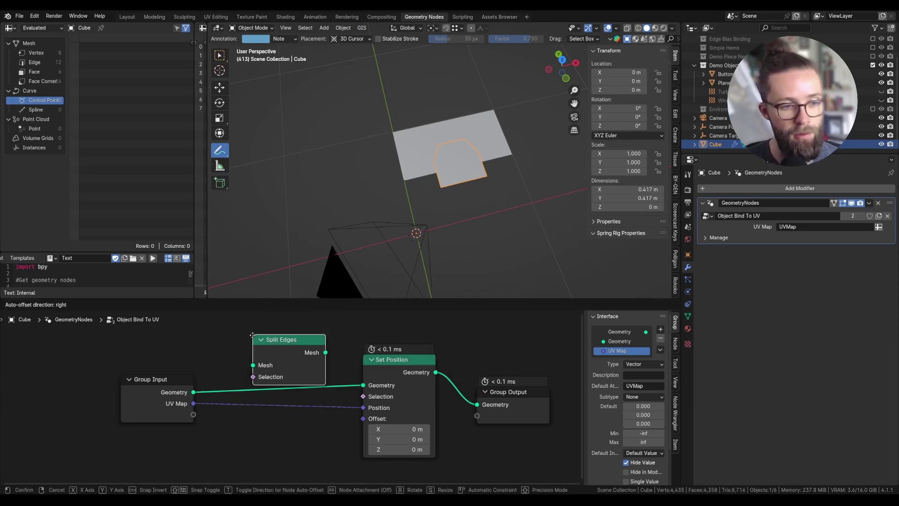
click(282, 345)
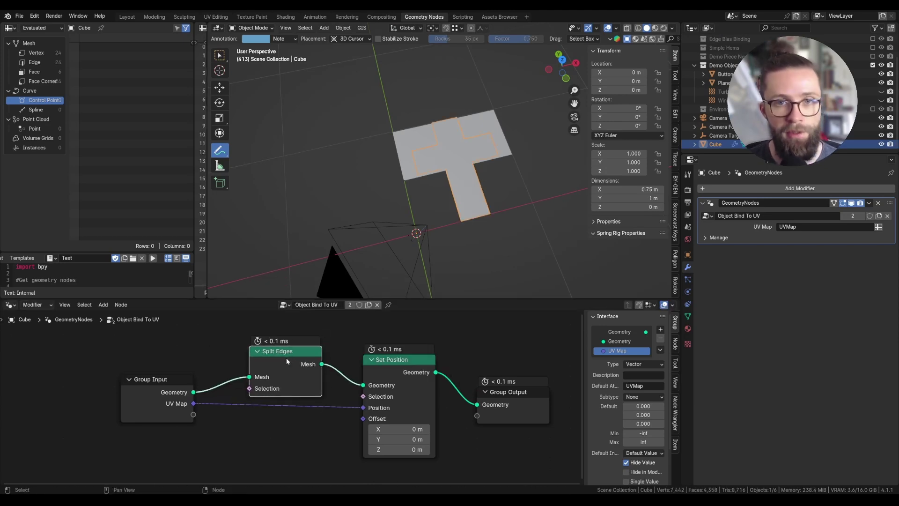
drag(286, 358, 283, 350)
drag(159, 401, 72, 413)
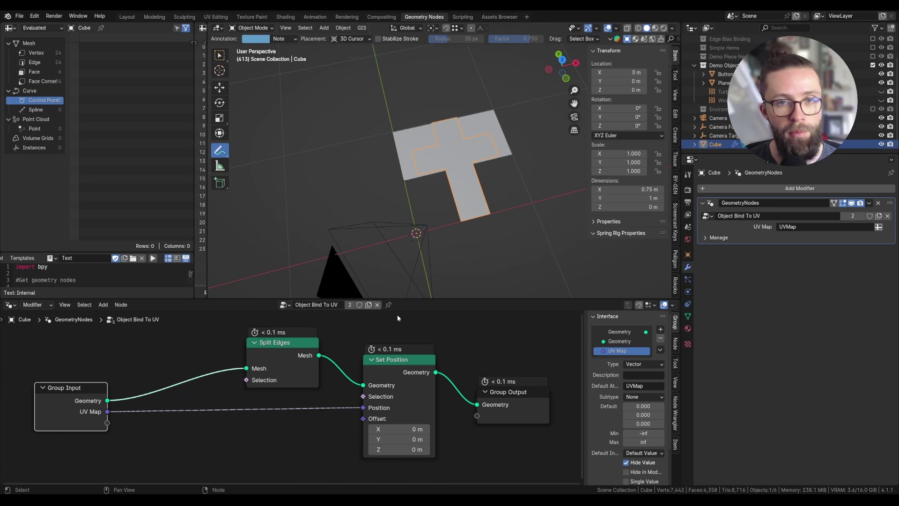
Step: Move the cube freely to about X -1.09, Y 0.04, Z 0.61 m and rotate it to about 28°, -45°, 34°
scroll(464, 241, down, 3)
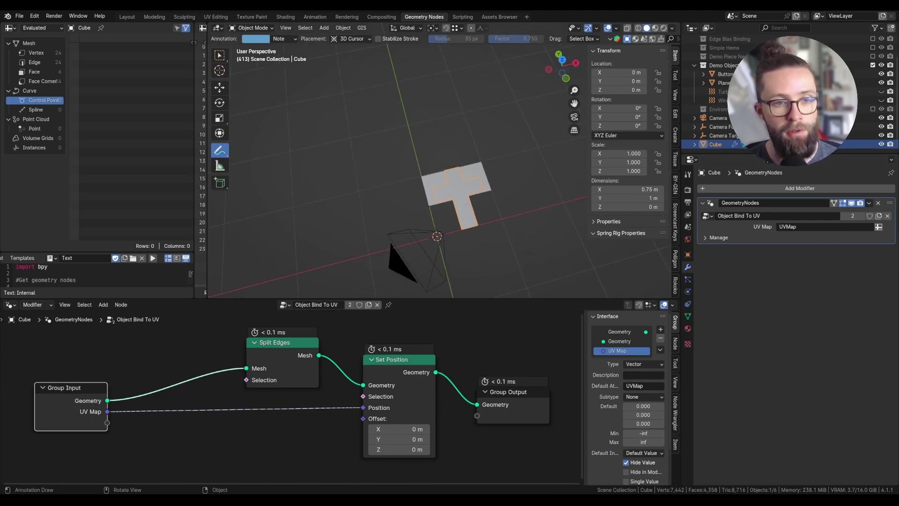
middle_drag(464, 242, 441, 237)
click(220, 55)
middle_drag(438, 204, 415, 187)
key(g)
click(417, 151)
mouse_move(432, 157)
middle_down()
mouse_move(404, 158)
mouse_move(442, 160)
middle_up()
key(r)
click(382, 82)
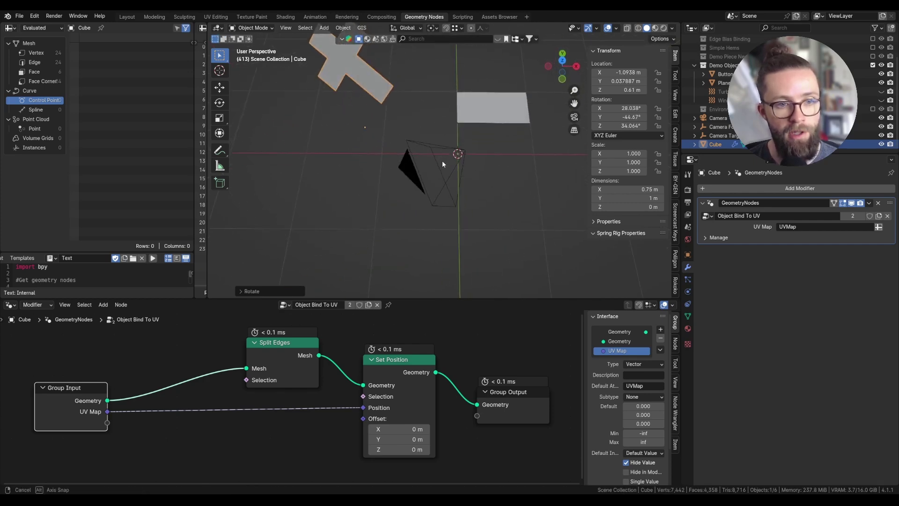
Step: Select and frame Button.001 to examine its position relative to the cloth plane and the world origin
middle_drag(490, 127, 443, 161)
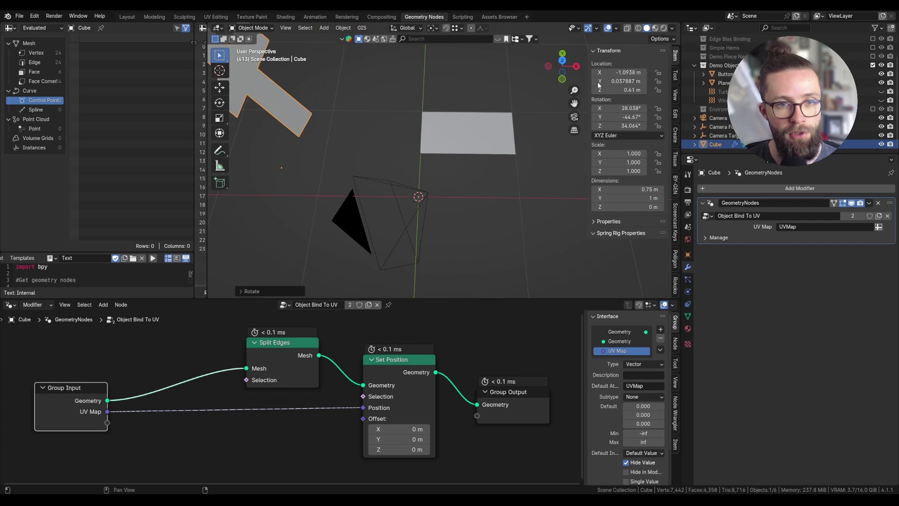
scroll(461, 159, down, 1)
scroll(460, 161, up, 3)
scroll(477, 160, down, 4)
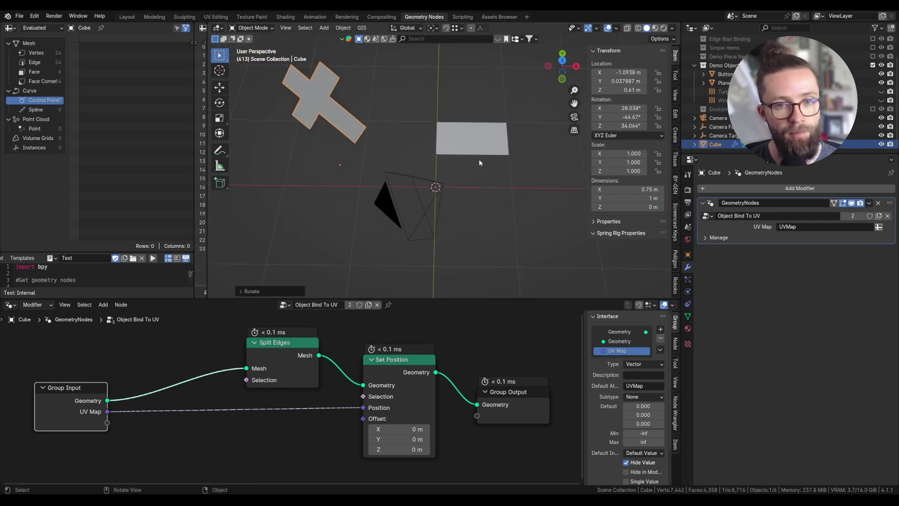
shift+middle_drag(479, 158, 452, 239)
click(724, 74)
key(KP_Decimal)
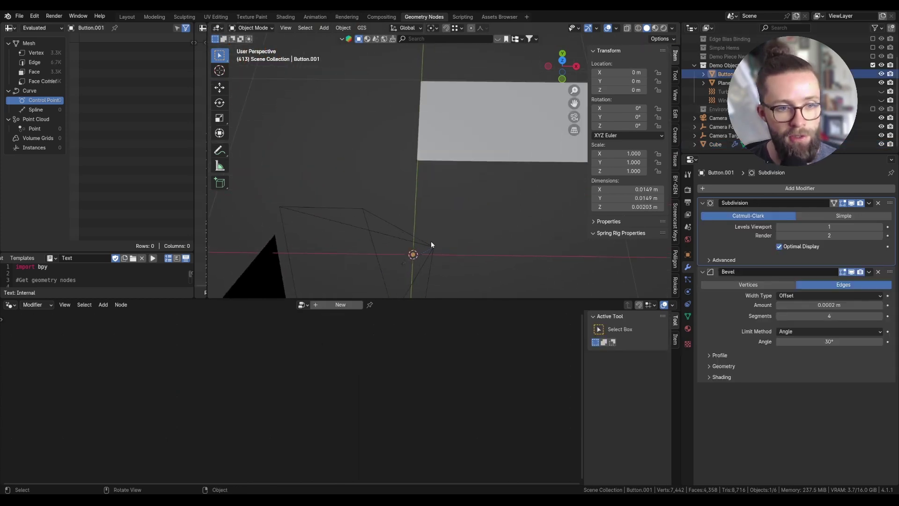
key(g)
key(Escape)
scroll(460, 209, down, 5)
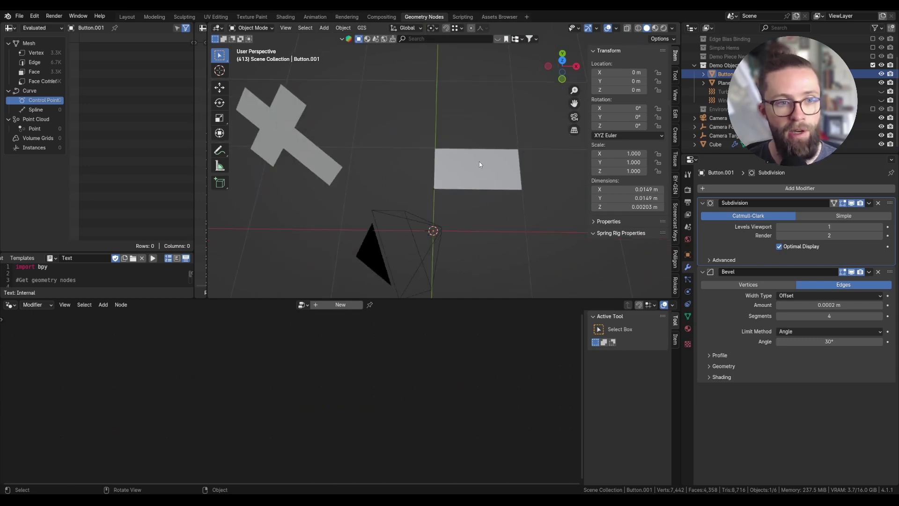
Step: Reselect the cube and add a Self Object node above the main node chain
click(308, 160)
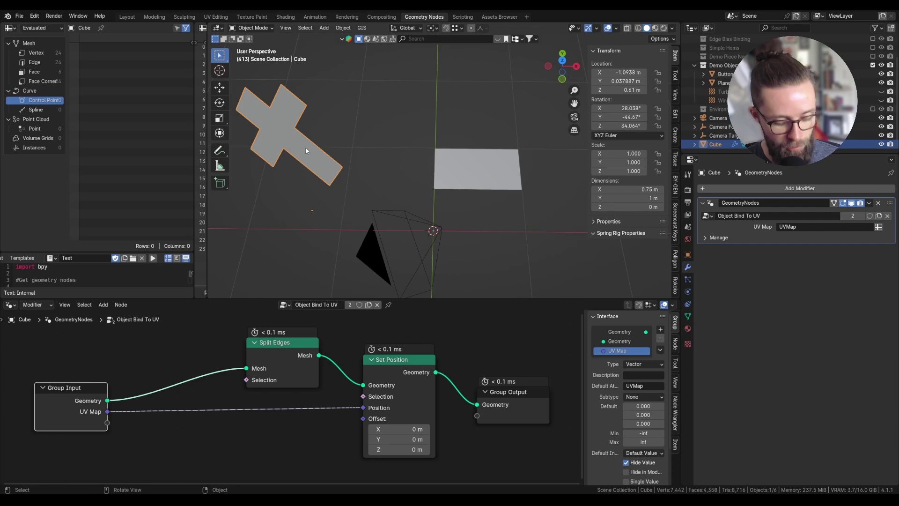
scroll(407, 387, down, 2)
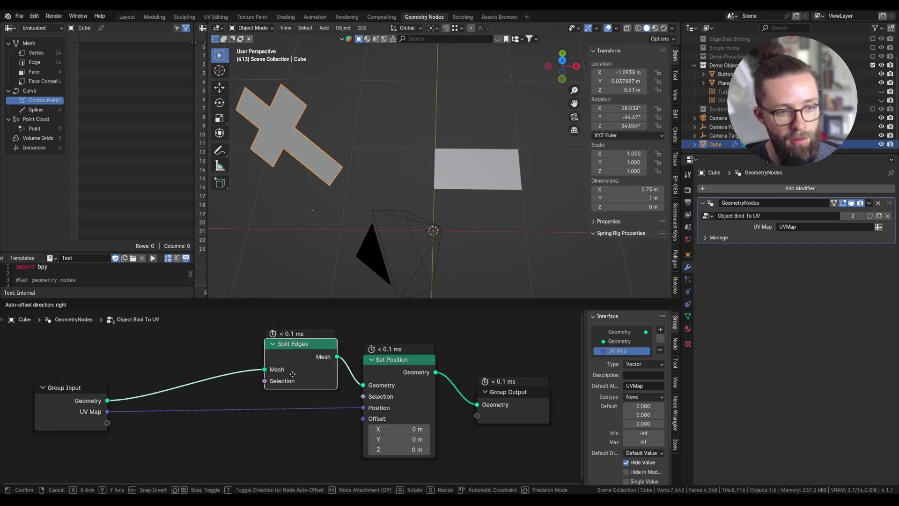
middle_drag(411, 393, 493, 389)
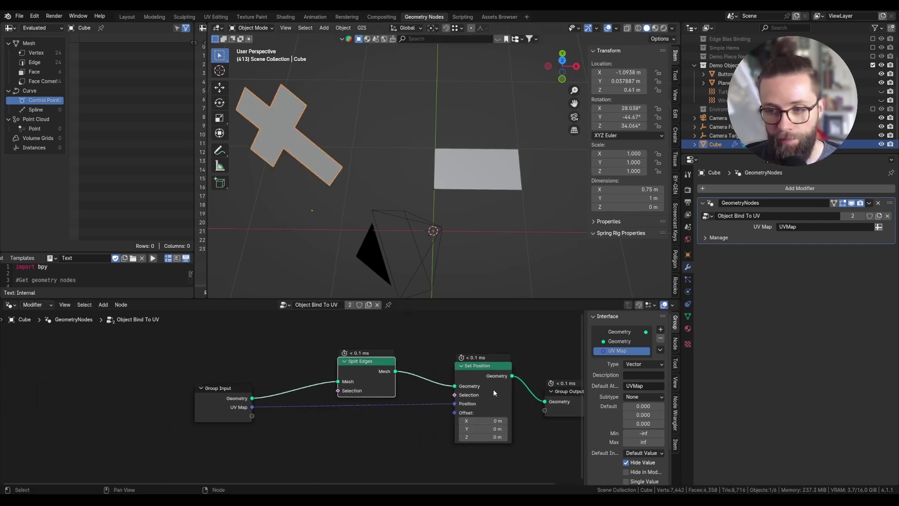
scroll(293, 352, up, 1)
key(shift+a)
text(se)
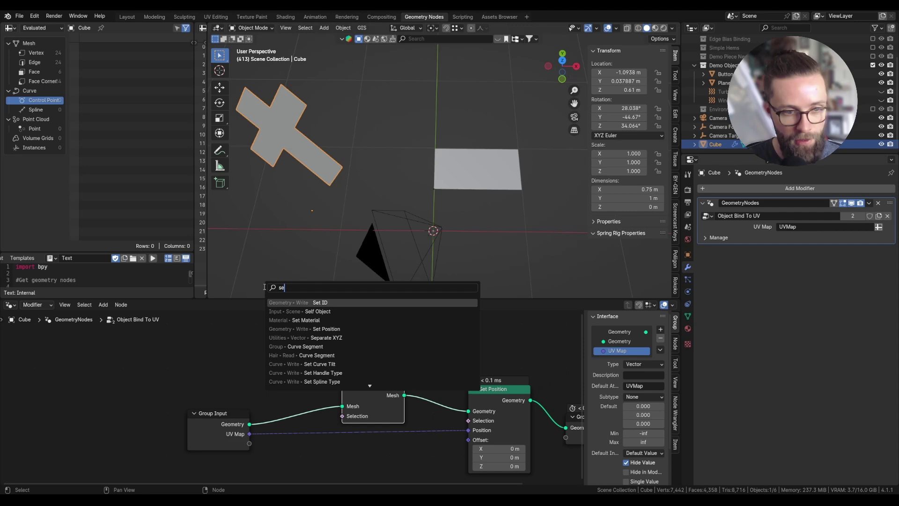
text(lf)
click(321, 303)
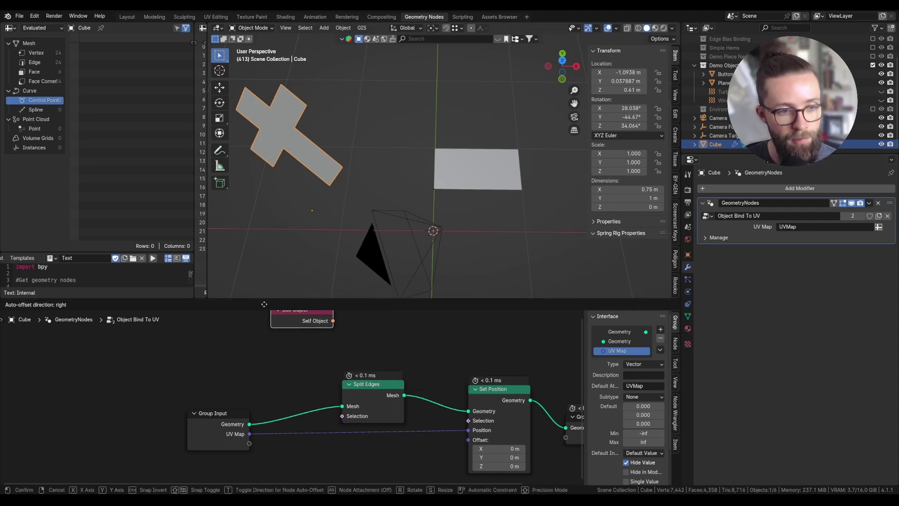
click(225, 319)
Step: Add an Object Info node fed by the Self Object output and place it beside that node
drag(292, 335, 321, 334)
text(ob)
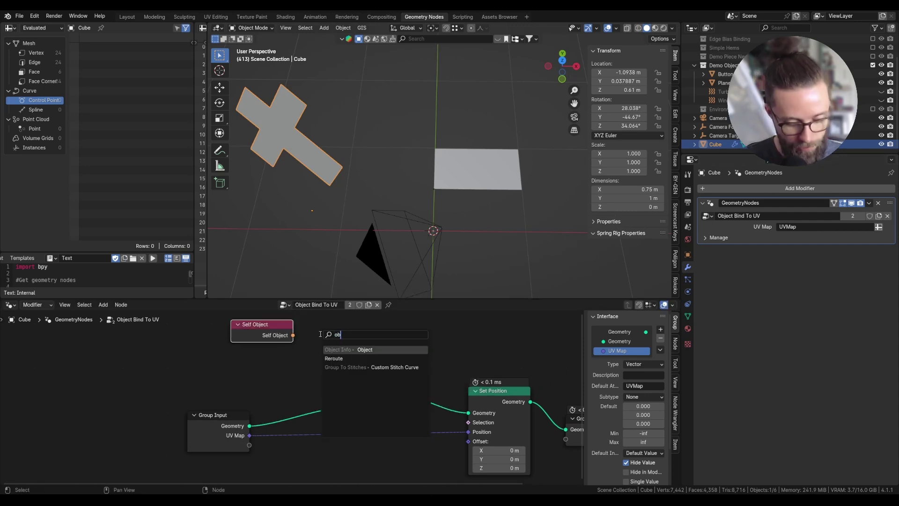
text(jec)
key(Return)
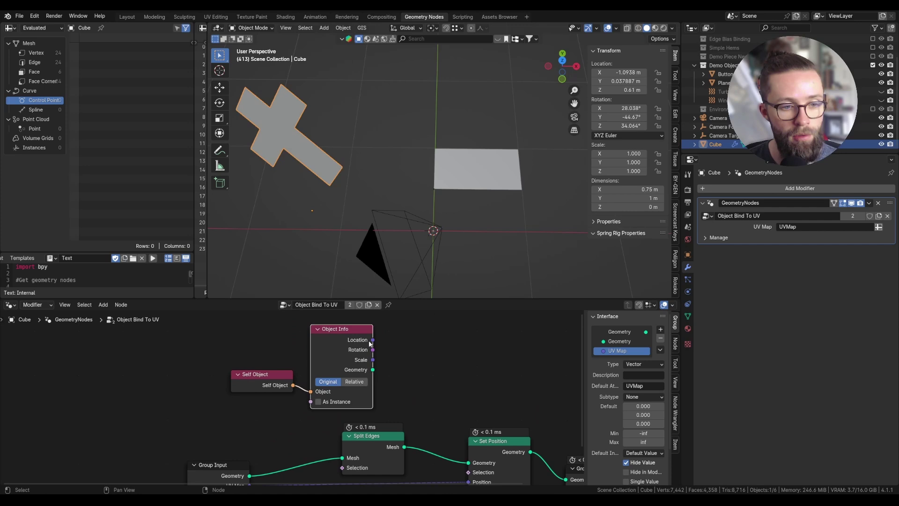
drag(369, 341, 367, 352)
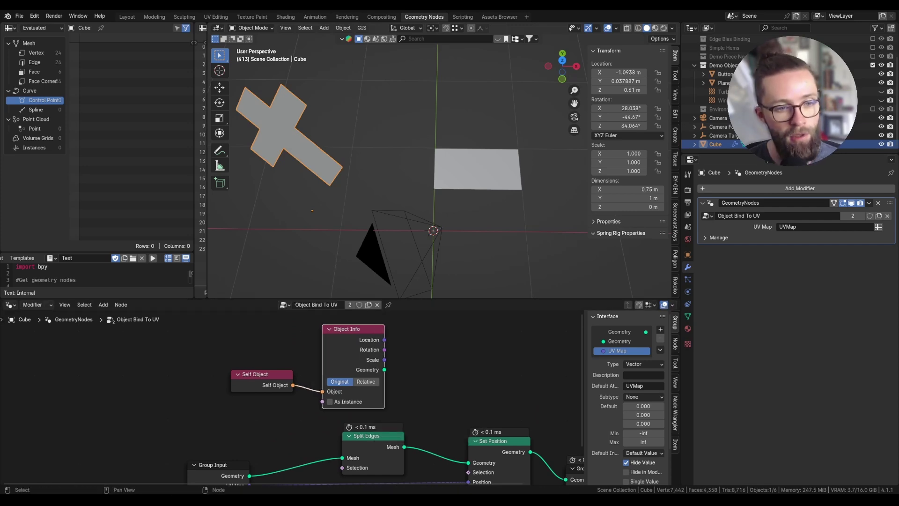
middle_drag(384, 339, 355, 353)
Step: Feed the Object Info Location into a new vector math Scale node with a scale of -1
drag(354, 354, 411, 349)
text(scal)
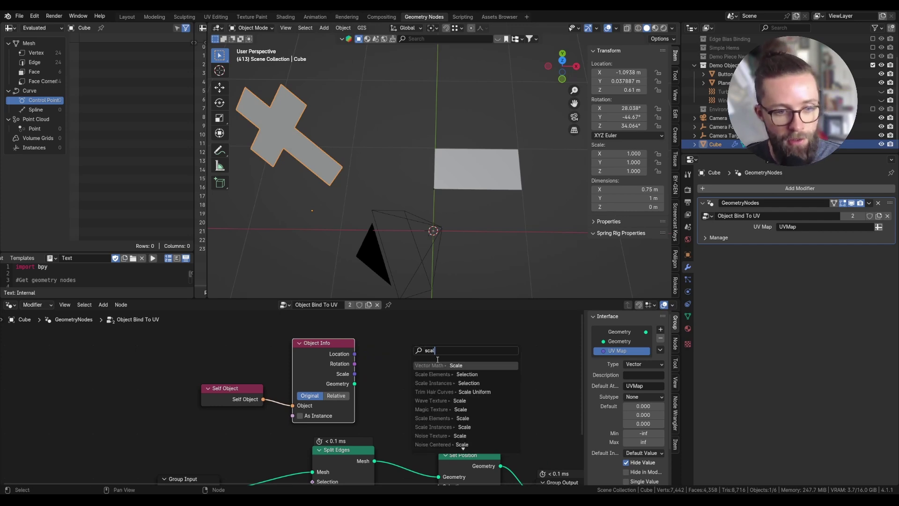
key(Return)
click(433, 377)
text(-1)
key(Return)
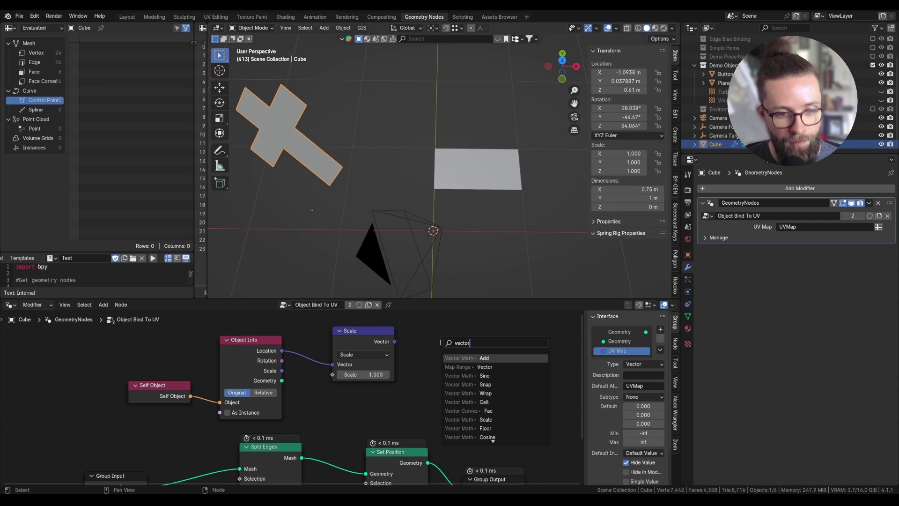
Step: Add a Vector Rotate node fed by the Scale node's Vector output and set its type to Euler
text(r rot)
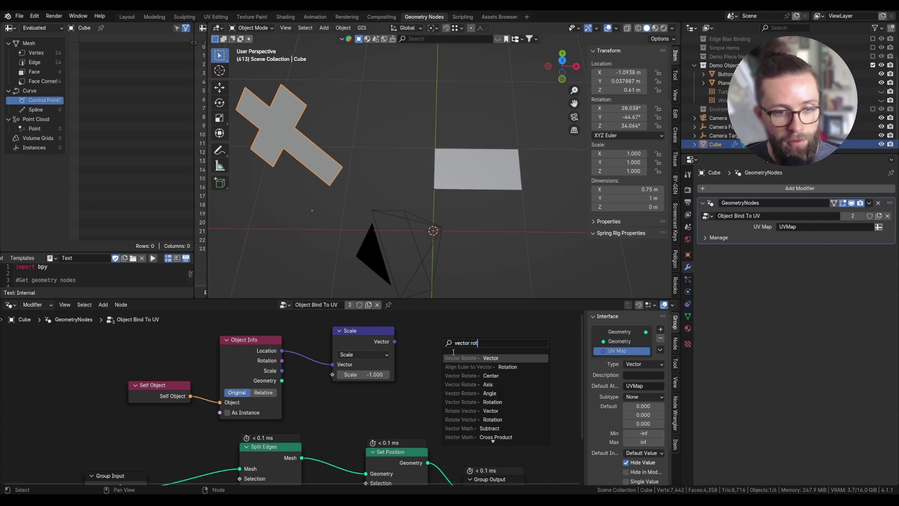
key(Return)
click(458, 340)
scroll(465, 361, down, 2)
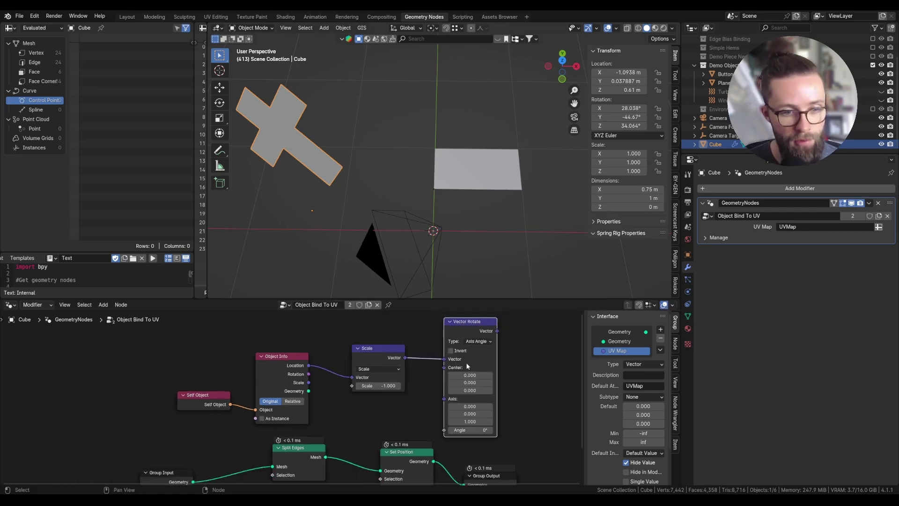
click(475, 341)
click(473, 383)
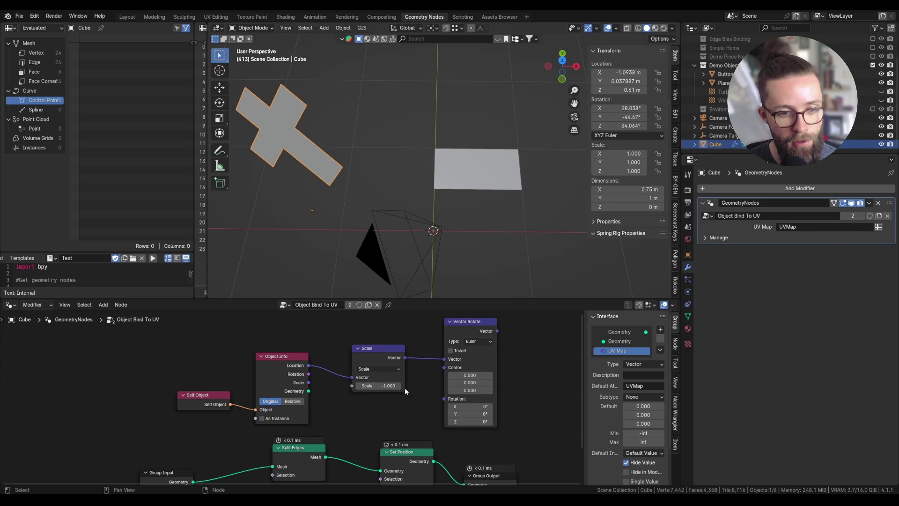
Step: Link the Object Info Rotation to the Vector Rotate node's Rotation and enable Invert
drag(309, 374, 446, 397)
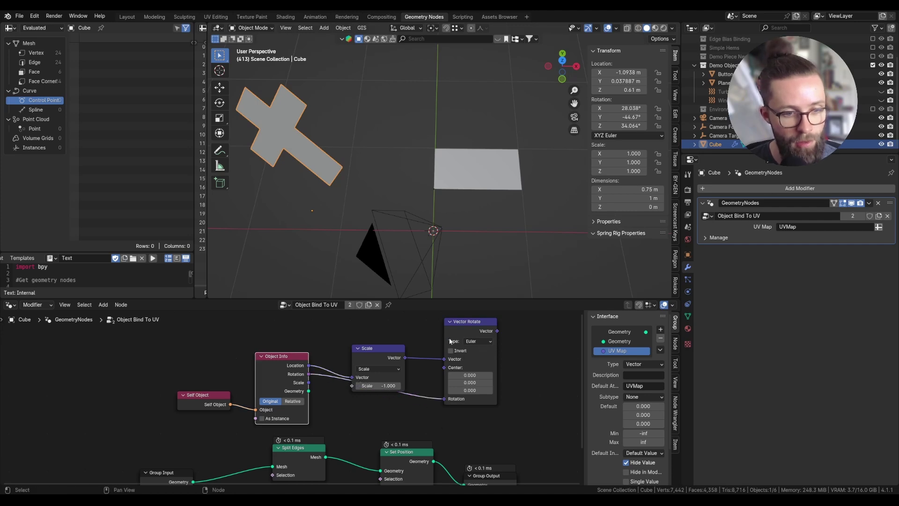
drag(372, 359, 374, 342)
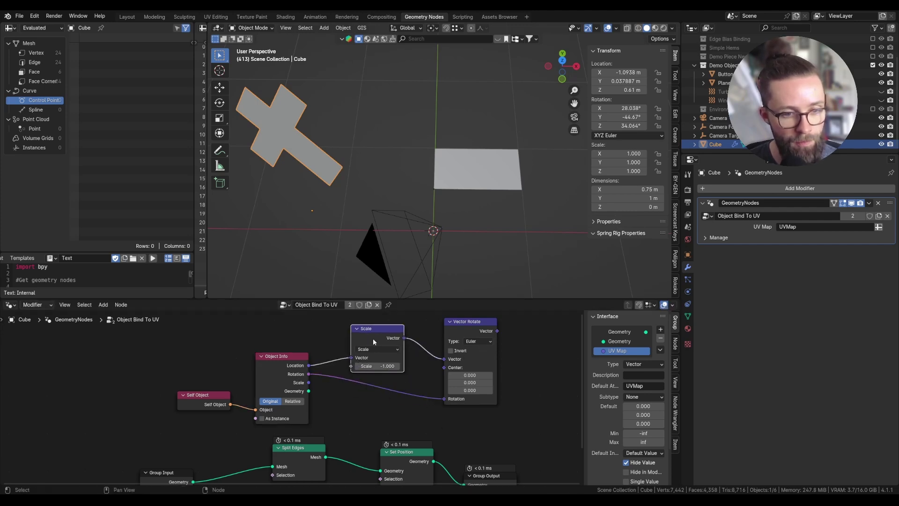
click(452, 352)
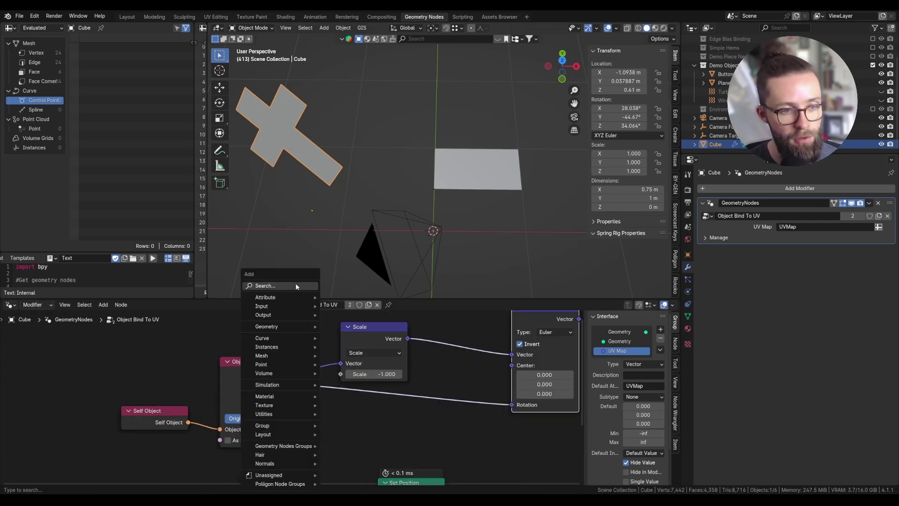
Step: Insert a Rotation to Euler node on the link between Object Info's Rotation and Vector Rotate
click(296, 283)
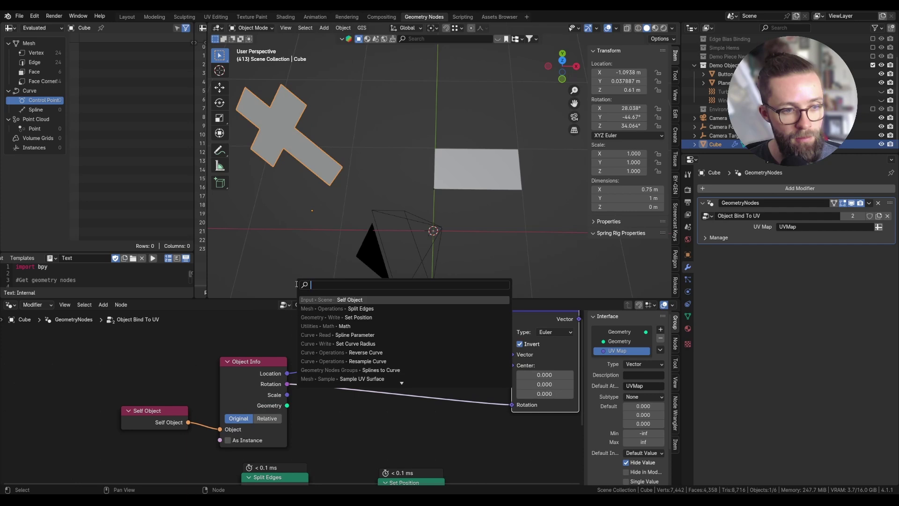
text(rotation t)
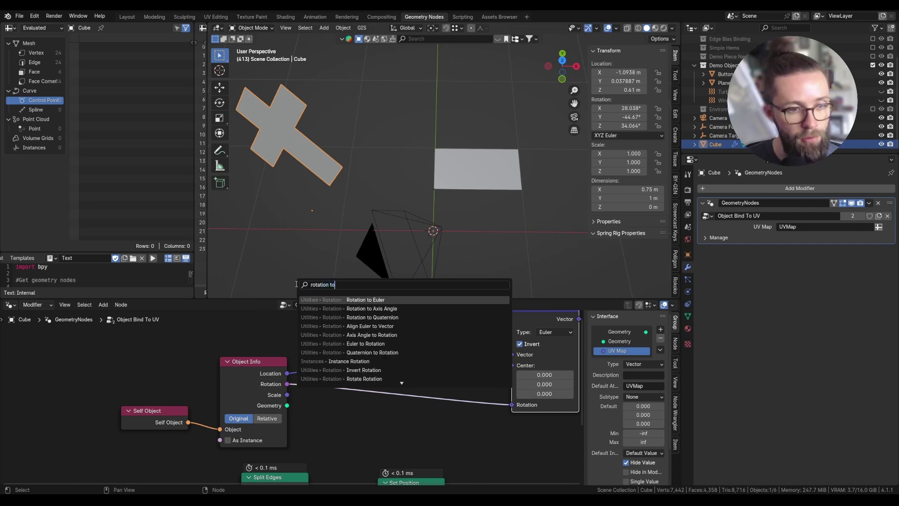
text(o)
key(Return)
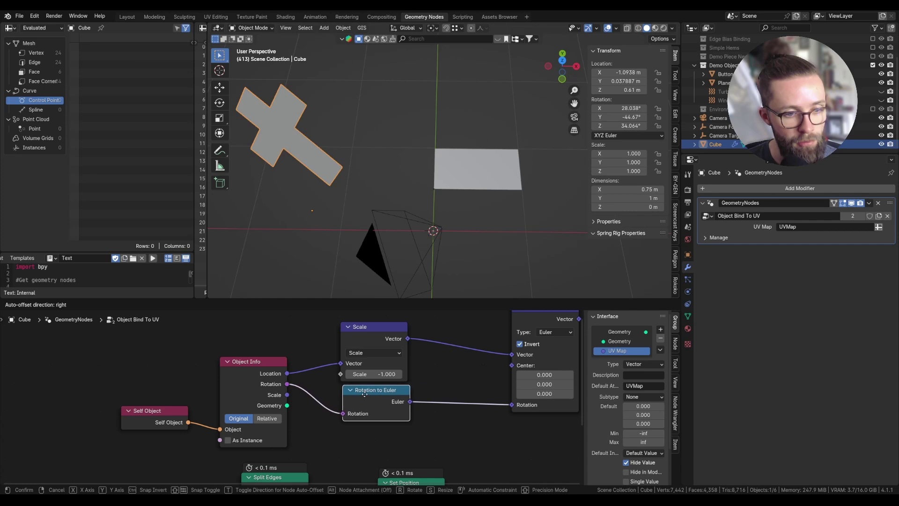
Step: Add a vector math Divide node that divides the Vector Rotate output by the Object Info Scale
click(305, 395)
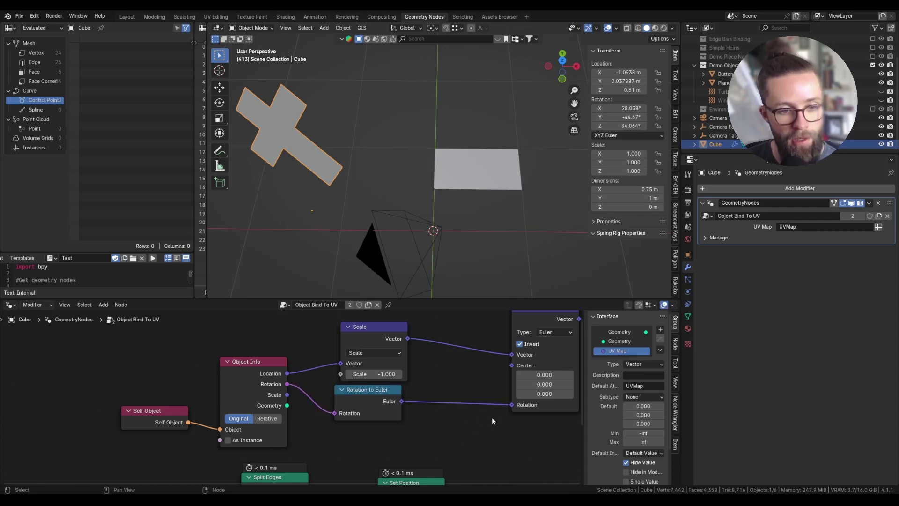
scroll(492, 419, down, 4)
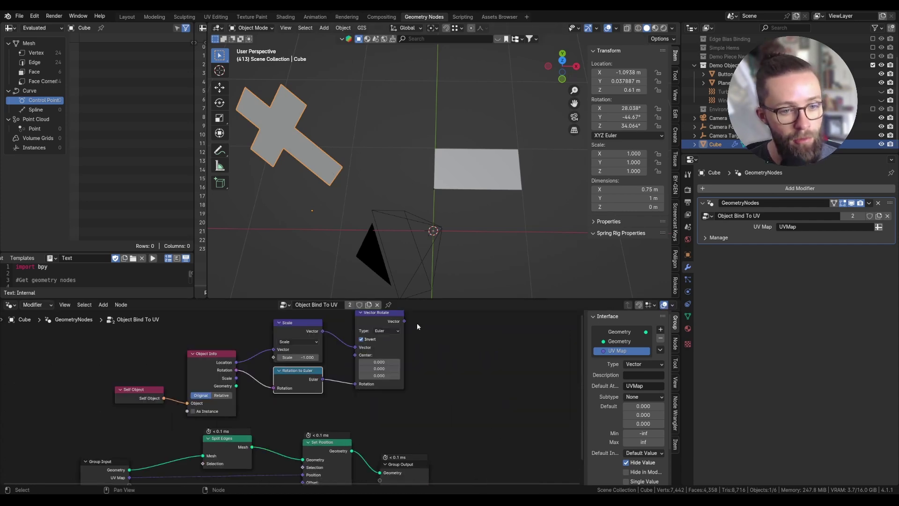
click(402, 326)
key(shift+a)
text(divi)
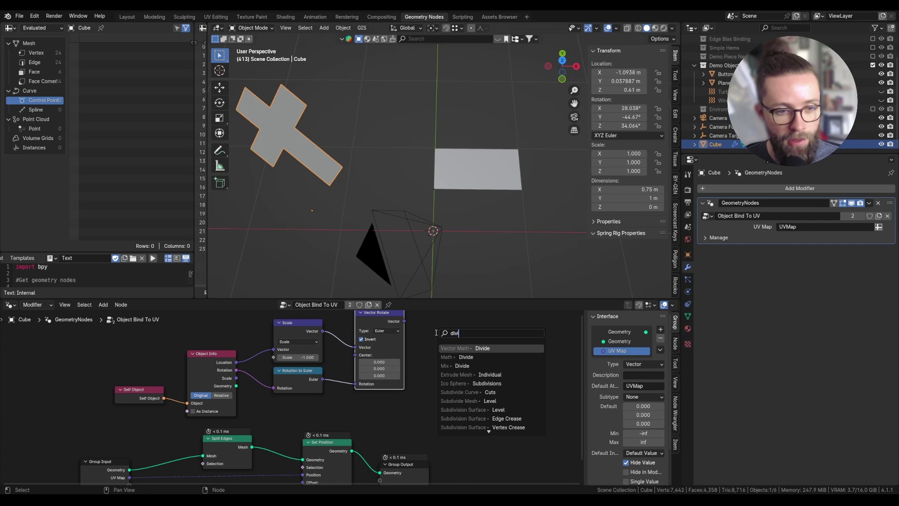
key(Return)
click(435, 333)
drag(236, 378, 421, 355)
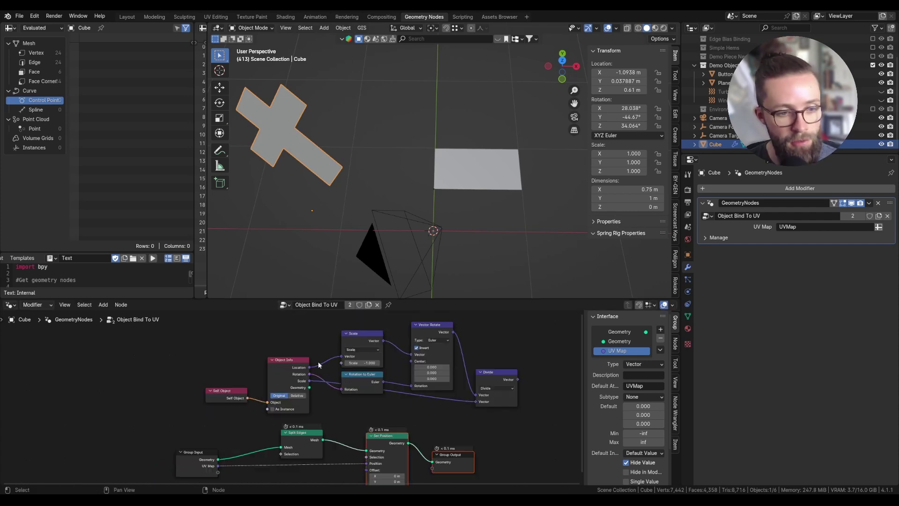
Step: Make room in the node tree by moving the transform nodes left and Set Position with Group Output right
drag(215, 328, 510, 423)
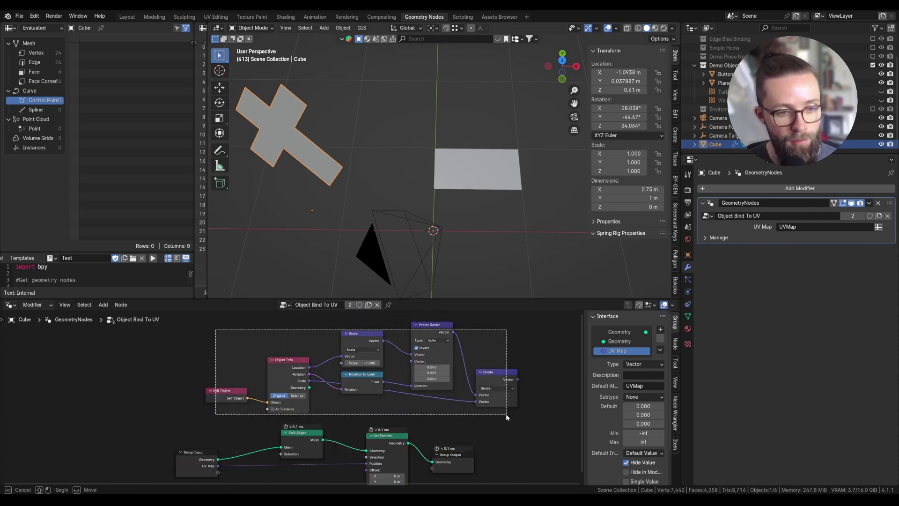
drag(488, 373, 371, 376)
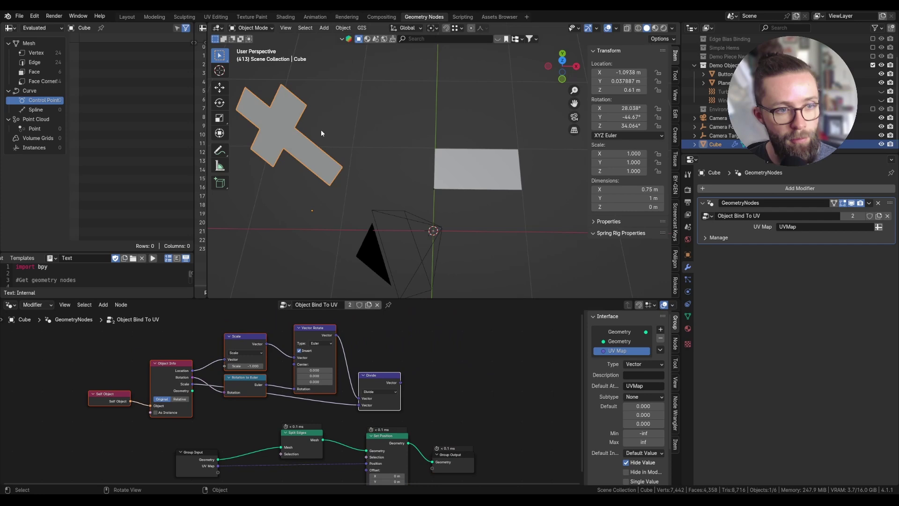
middle_drag(433, 427, 428, 351)
drag(469, 417, 377, 364)
key(g)
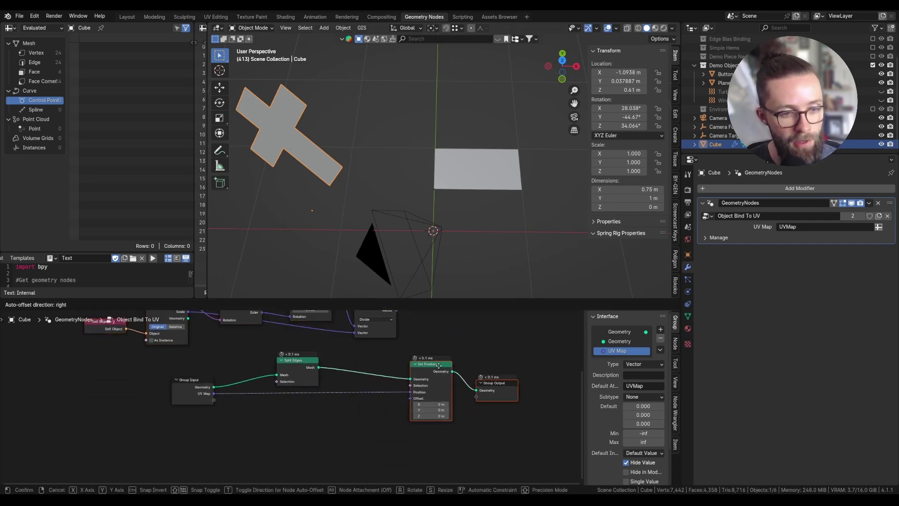
click(452, 363)
Step: Link the Divide node's Vector output to the Set Position node's Offset
click(448, 338)
middle_drag(452, 343, 488, 379)
drag(432, 346, 442, 348)
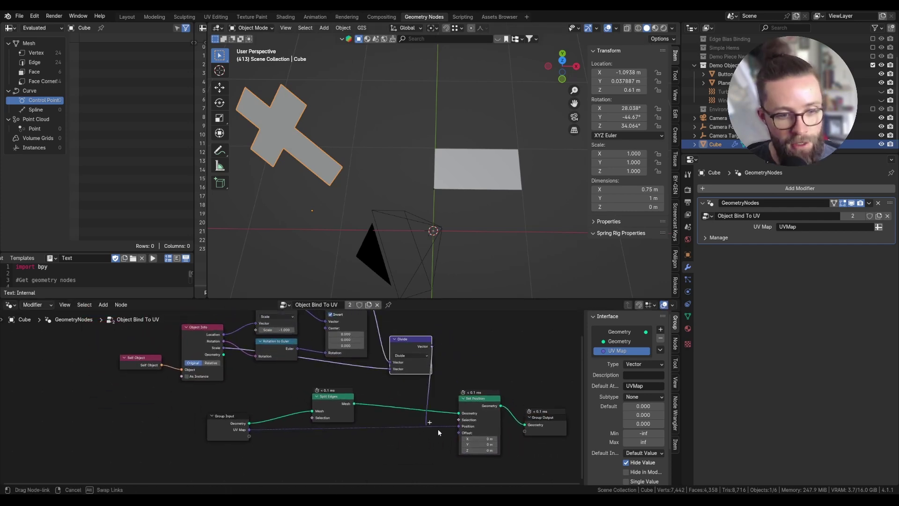
drag(456, 431, 456, 431)
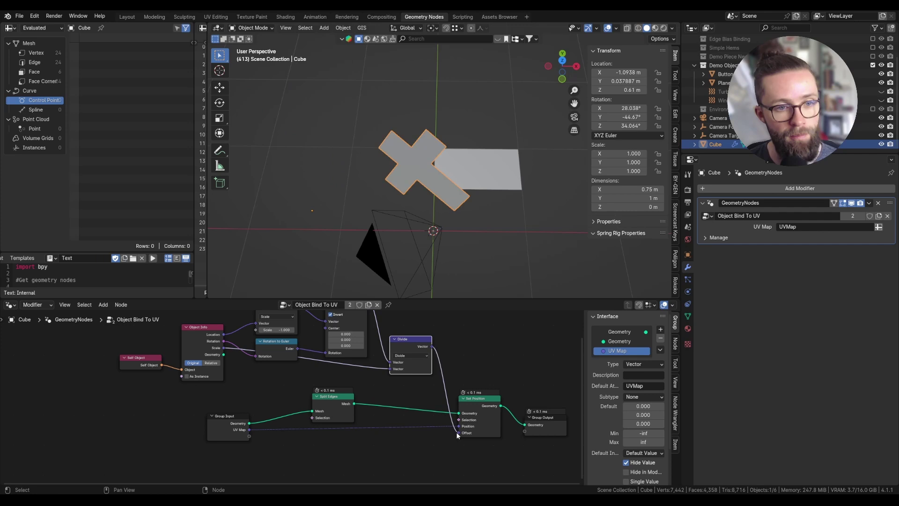
Step: Test the offset compensation by trial-moving the Cube, cancel the move and switch to the Annotate tool
middle_drag(398, 201, 417, 194)
key(g)
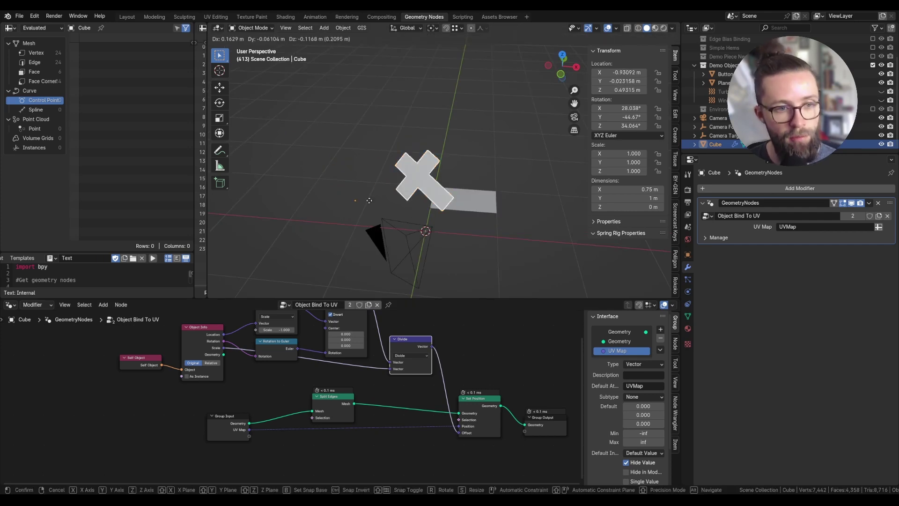
right_click(394, 188)
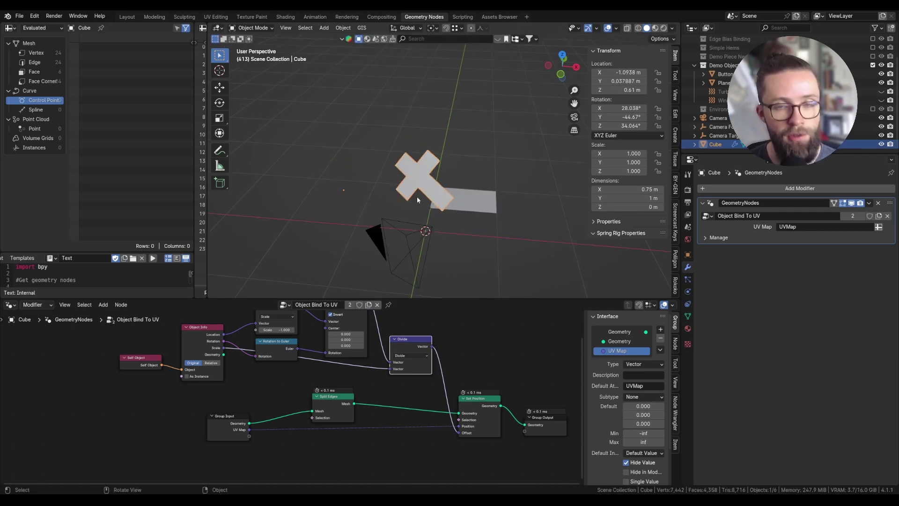
key(shift+space)
key(d)
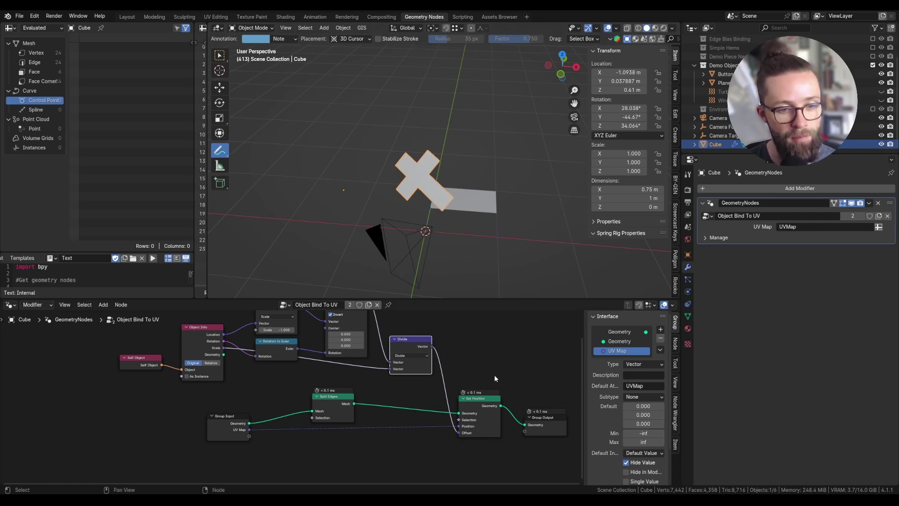
key(r)
right_click(495, 259)
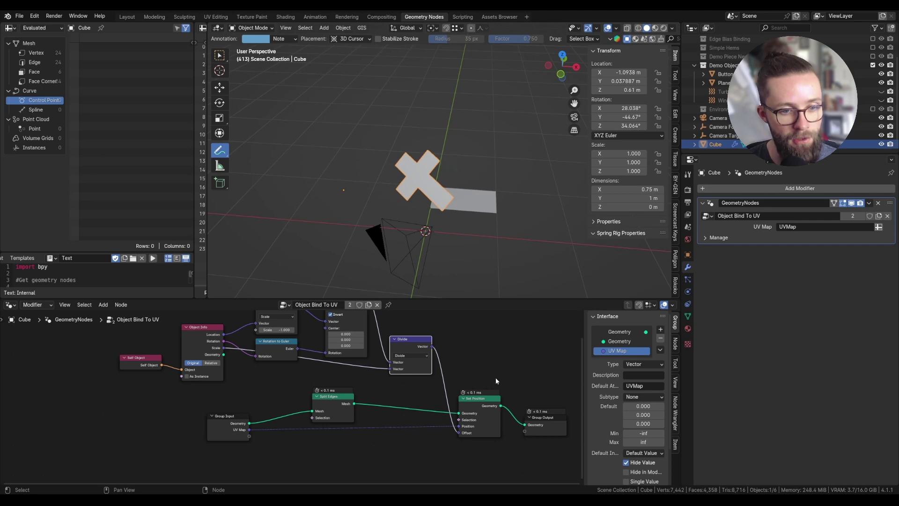
Step: Insert a second Set Position node between the existing Set Position and Group Output
middle_drag(468, 328, 394, 323)
key(shift+a)
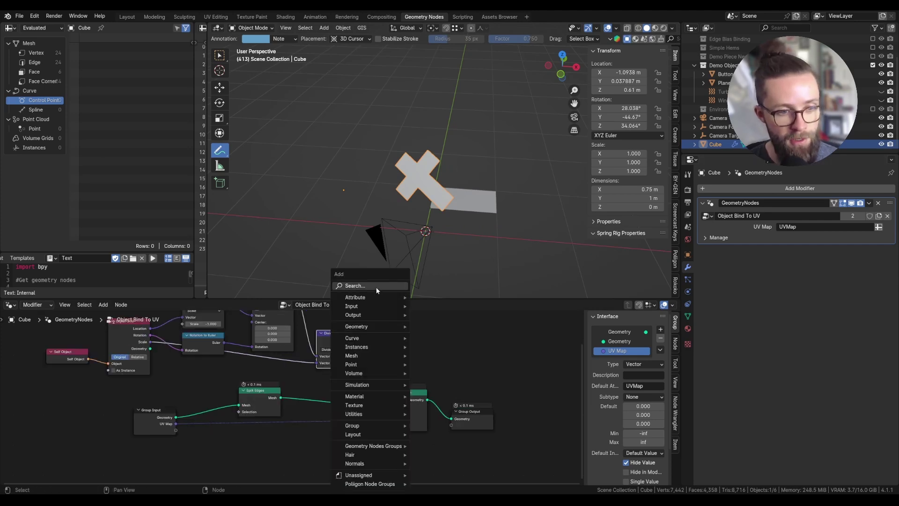
text(set)
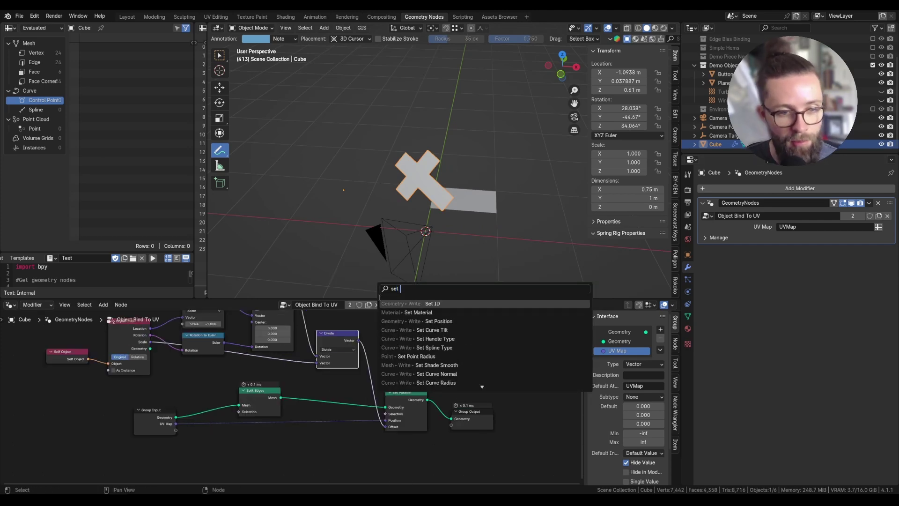
click(412, 321)
click(429, 369)
middle_drag(419, 366, 483, 402)
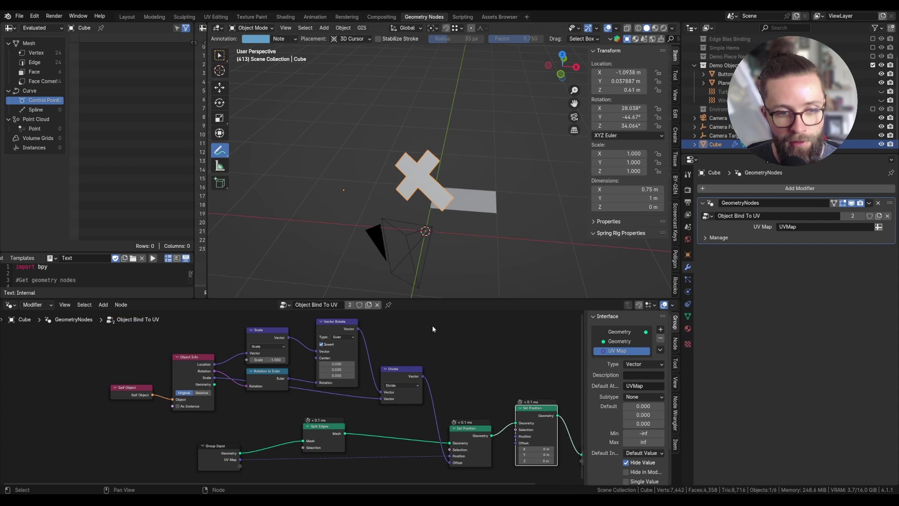
Step: Add a Position node and connect it to the Vector input of a duplicated Vector Rotate node
key(shift+a)
text(po)
click(417, 315)
click(412, 327)
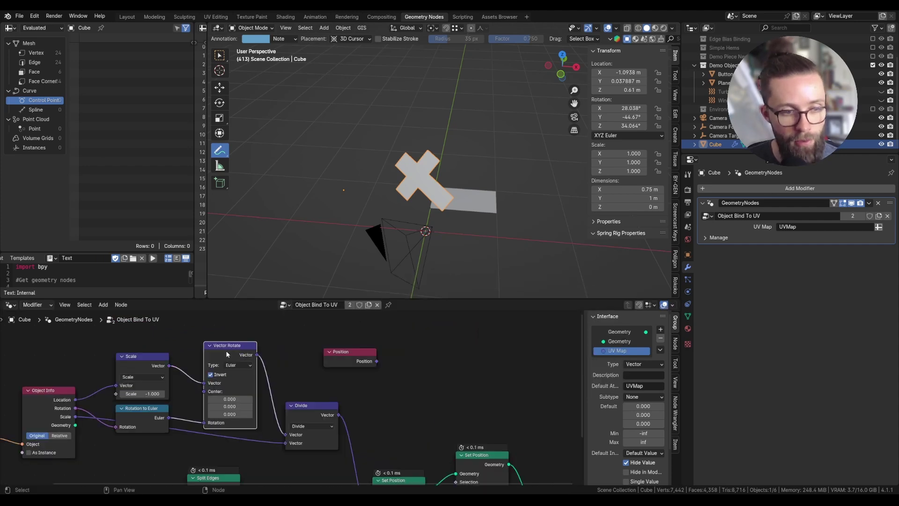
key(shift+d)
click(433, 338)
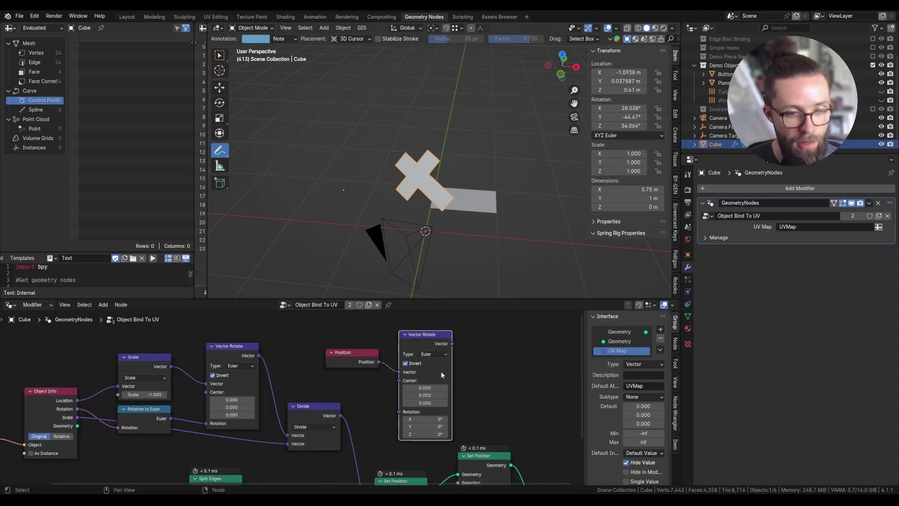
drag(441, 375, 437, 365)
mouse_move(450, 402)
middle_down()
mouse_move(461, 391)
mouse_move(442, 398)
middle_up()
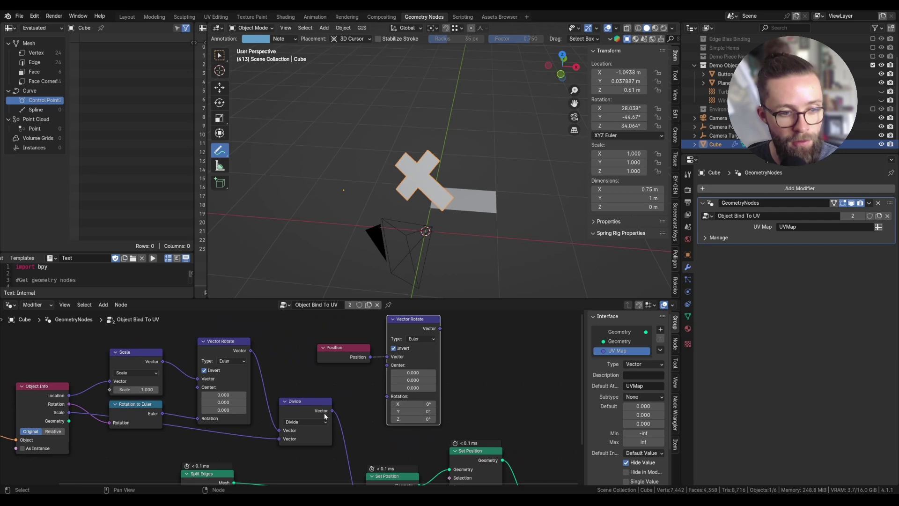
Step: Link the Divide node's Vector output to the Center of the duplicated Vector Rotate
drag(332, 411, 351, 385)
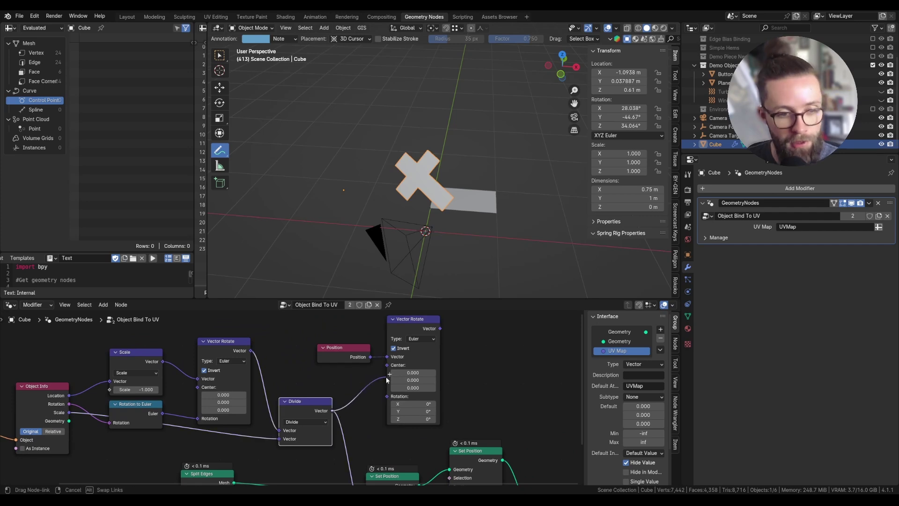
drag(387, 365, 387, 364)
scroll(356, 379, down, 1)
middle_drag(300, 403, 345, 383)
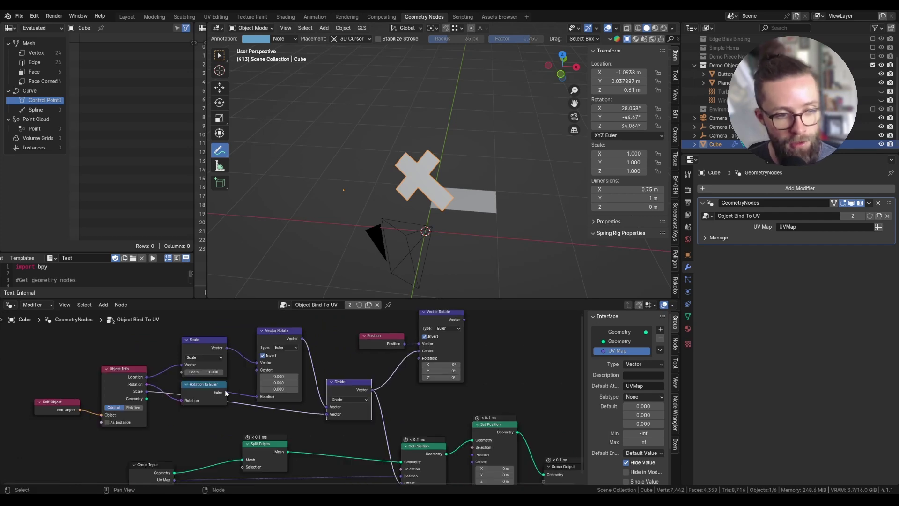
Step: Link the Euler output to the duplicated Vector Rotate's Rotation and its Vector output to the second Set Position's Position
drag(226, 392, 260, 363)
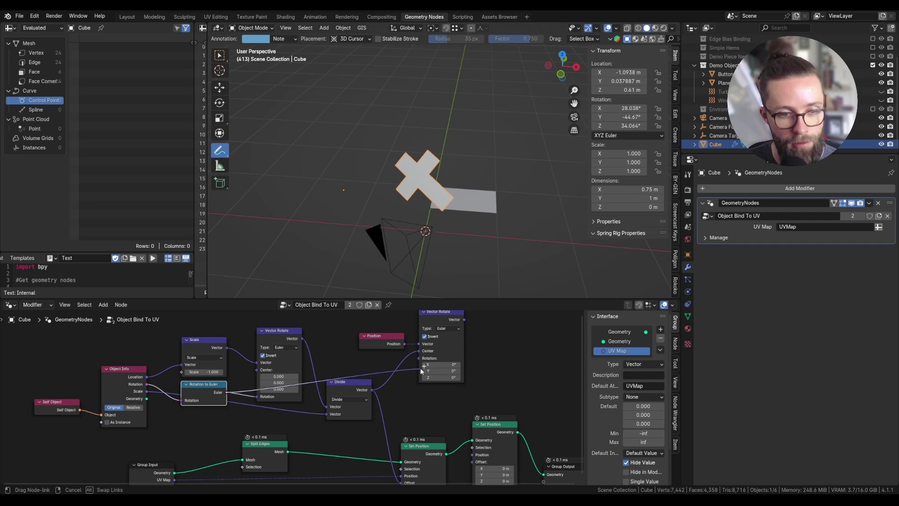
drag(419, 360, 419, 360)
scroll(452, 355, down, 1)
drag(462, 325, 464, 405)
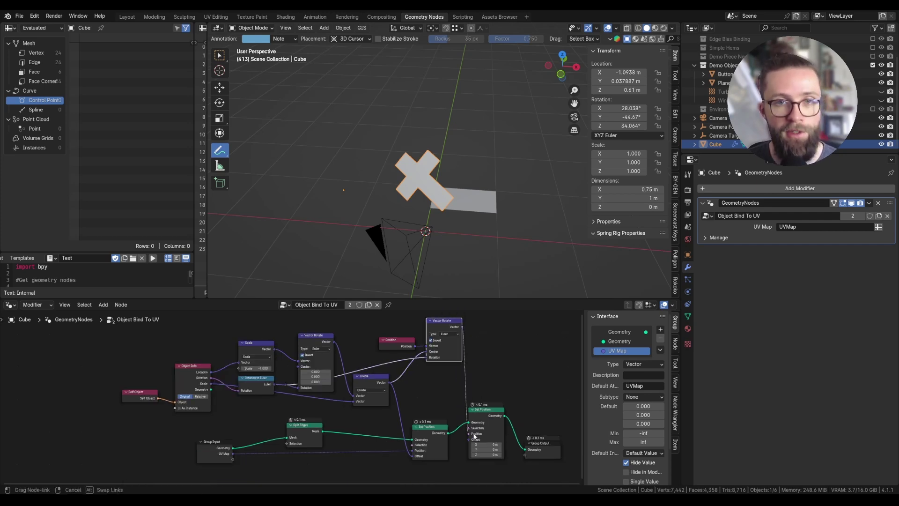
drag(475, 436, 469, 434)
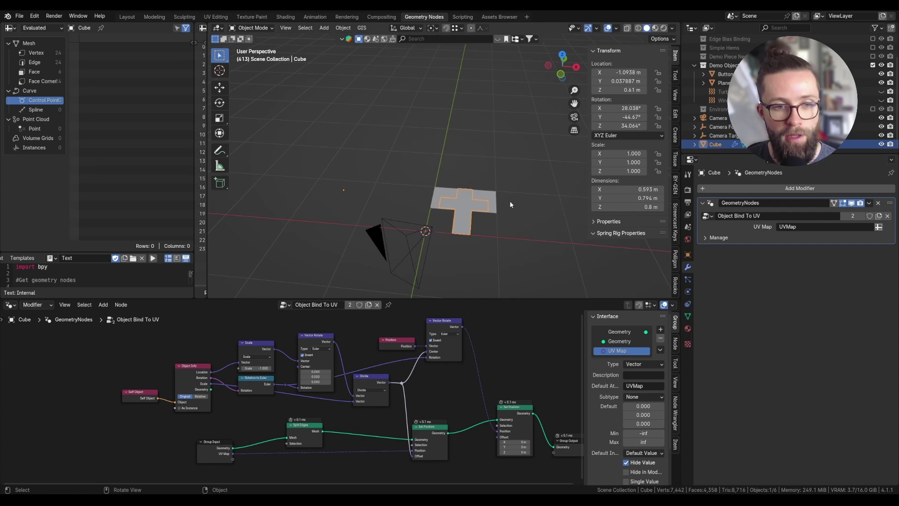
Step: Test the unwrapped Cube by trial-rotating, moving and scaling it, cancelling each transform
key(r)
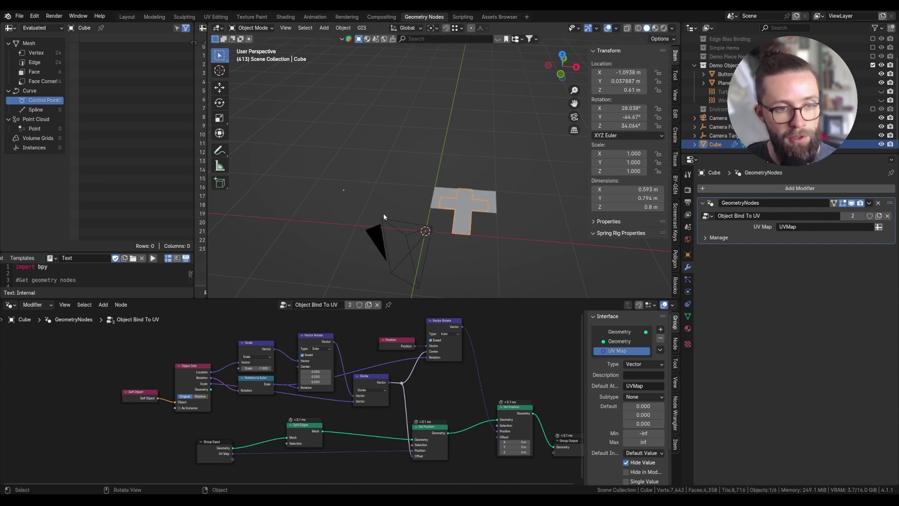
key(g)
key(Escape)
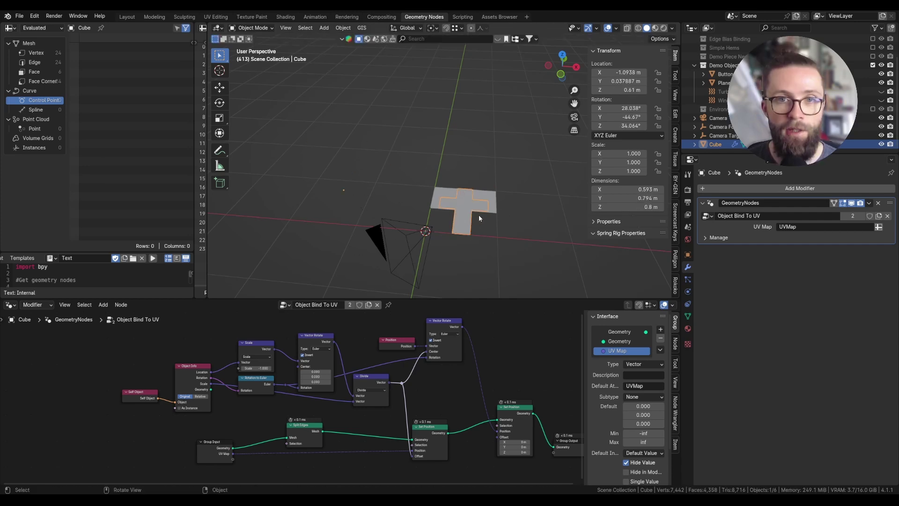
middle_drag(478, 215, 465, 230)
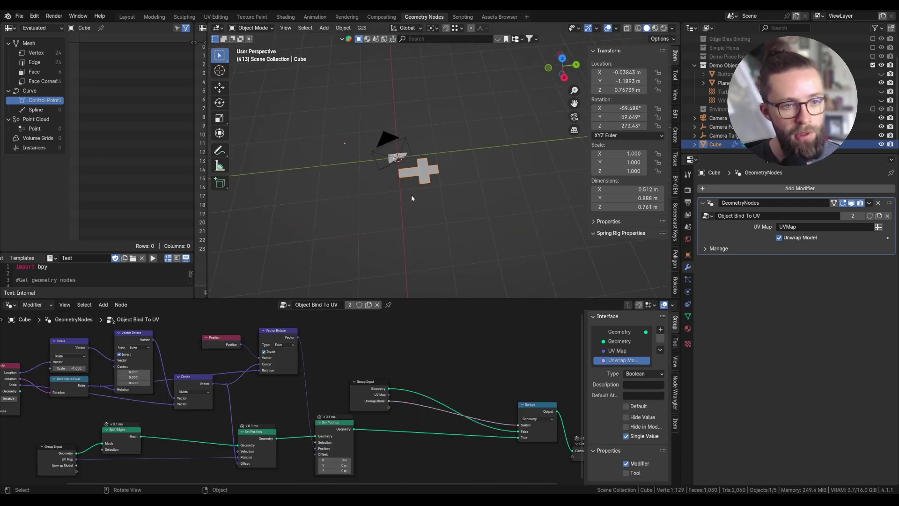
key(s)
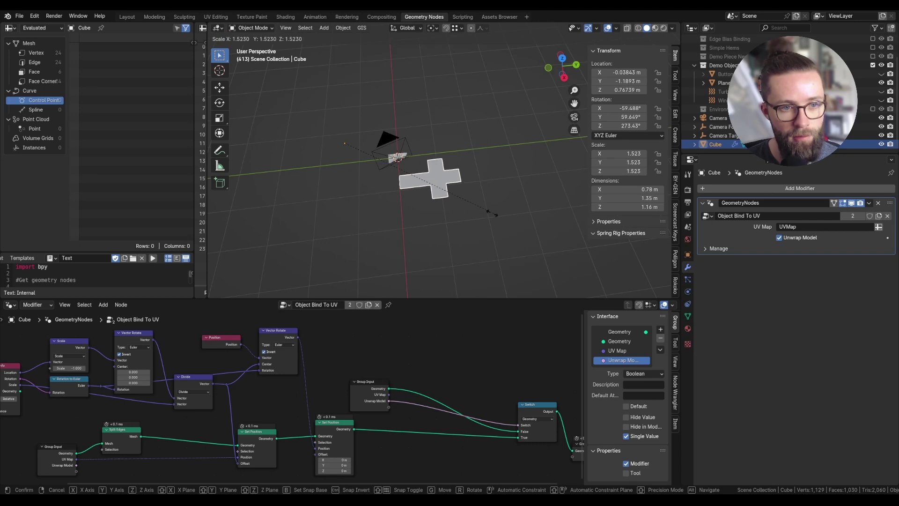
key(Escape)
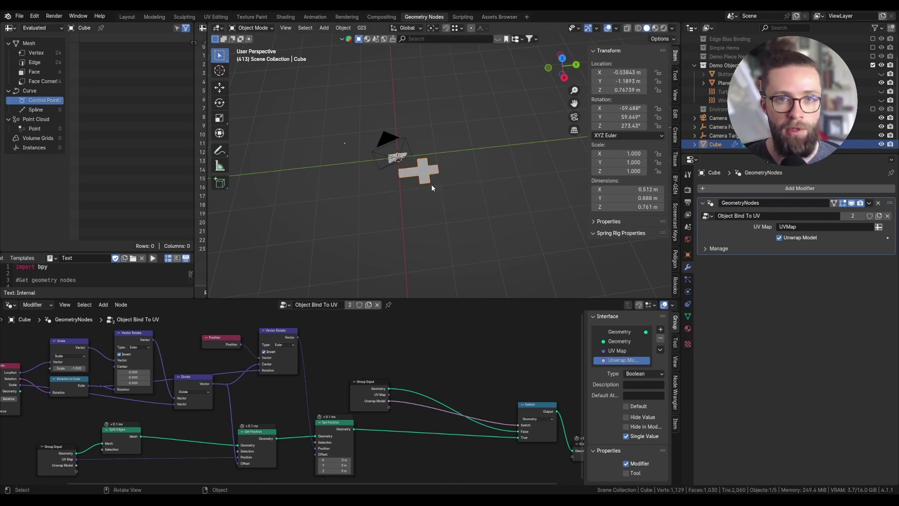
Step: Move the second Group Input node closer to Switch and insert a duplicate Set Position after the second one
click(331, 433)
middle_drag(331, 433, 350, 406)
scroll(373, 373, down, 2)
drag(394, 369, 482, 379)
scroll(356, 394, up, 2)
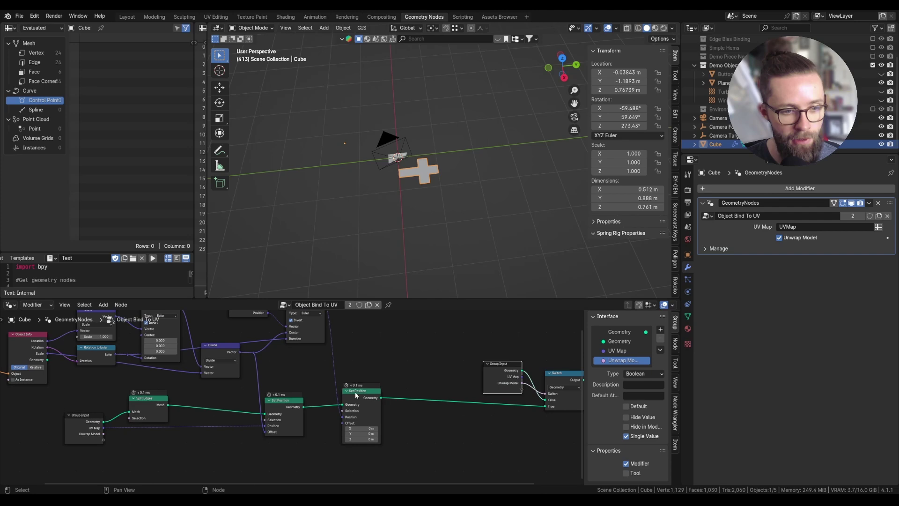
key(shift+d)
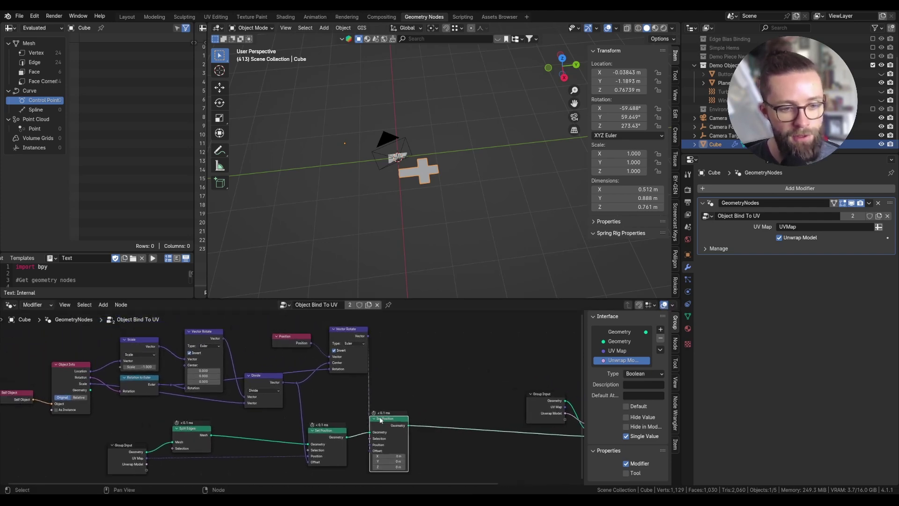
click(399, 393)
Step: Duplicate the Position node and feed the copy into a new vector math Subtract node
click(303, 345)
middle_drag(303, 345, 304, 383)
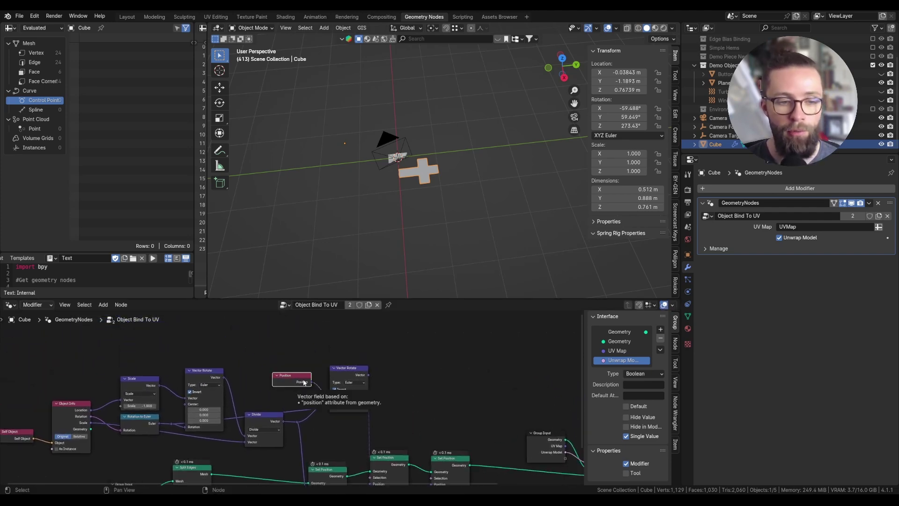
key(shift+d)
click(367, 340)
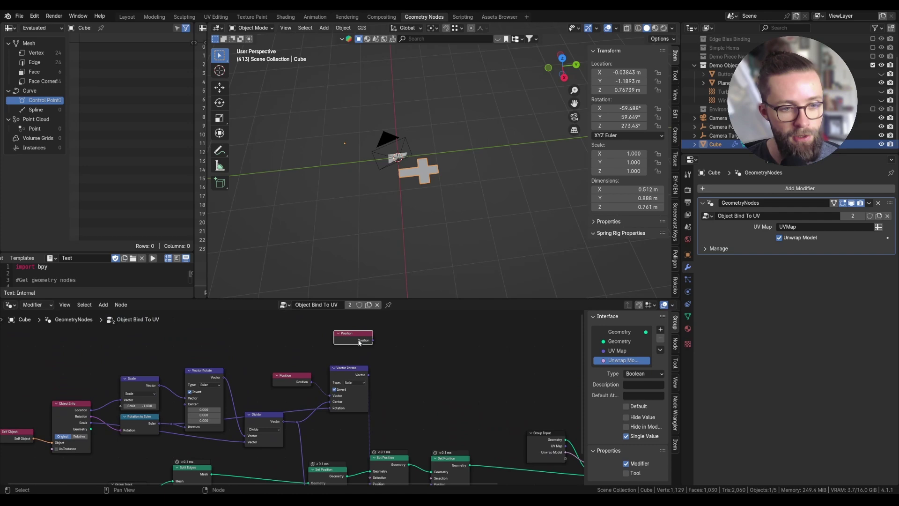
scroll(367, 340, up, 2)
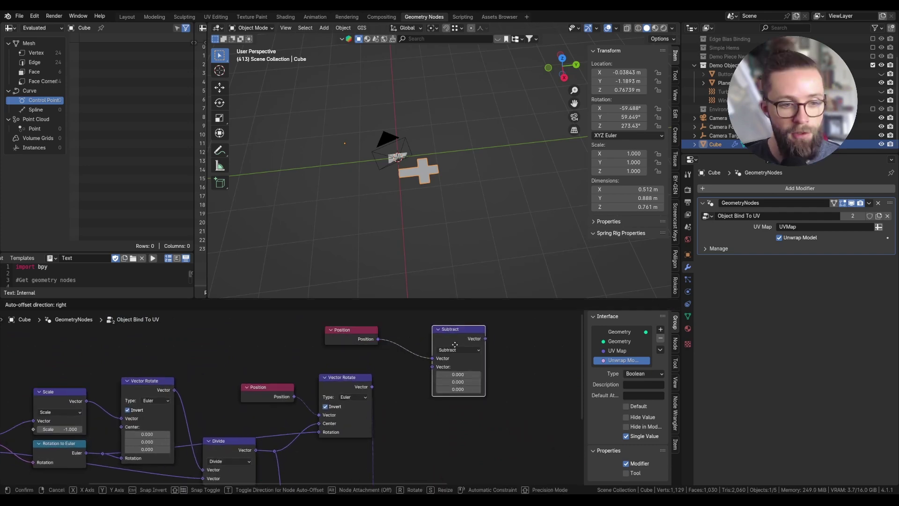
click(452, 345)
Step: Link the Divide node's Vector output to the Subtract node's second Vector input
scroll(402, 374, down, 3)
scroll(306, 429, up, 2)
middle_drag(307, 431, 247, 427)
click(300, 448)
drag(244, 413, 372, 384)
Step: Add a vector math Divide node after Subtract and link Object Info's Scale output to its second Vector input
text(divi)
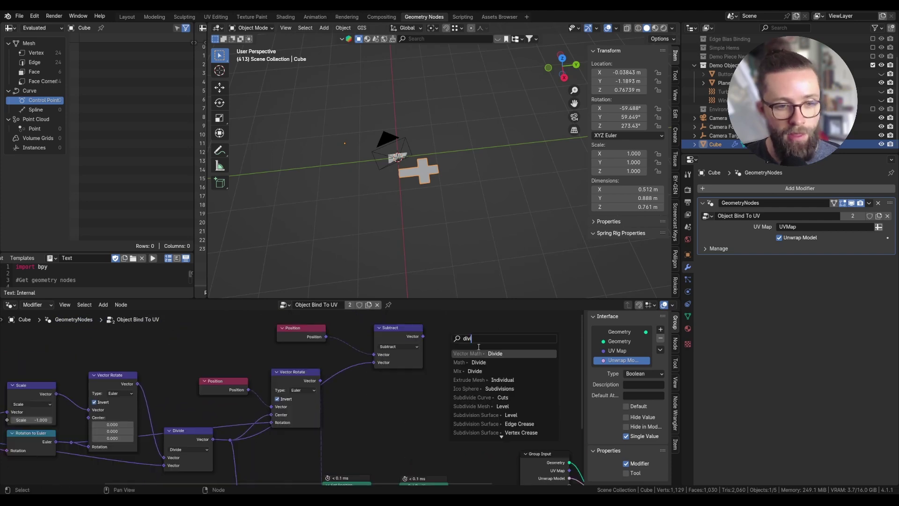
click(457, 353)
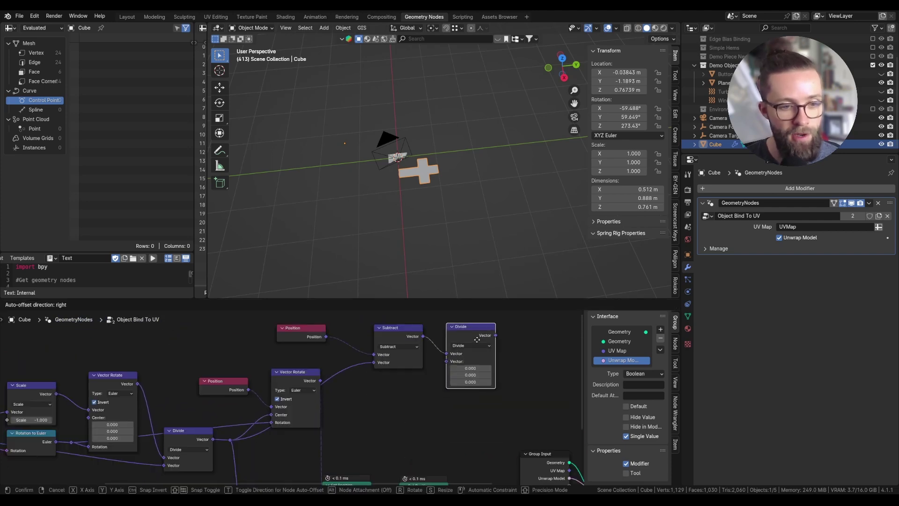
click(458, 341)
scroll(458, 363, down, 3)
drag(458, 357, 454, 357)
scroll(111, 434, up, 2)
drag(48, 418, 47, 411)
drag(471, 371, 500, 344)
Step: Add a vector math Add node that sums the new Divide and the earlier Divide, and feed it into the third Set Position's Position
text(add)
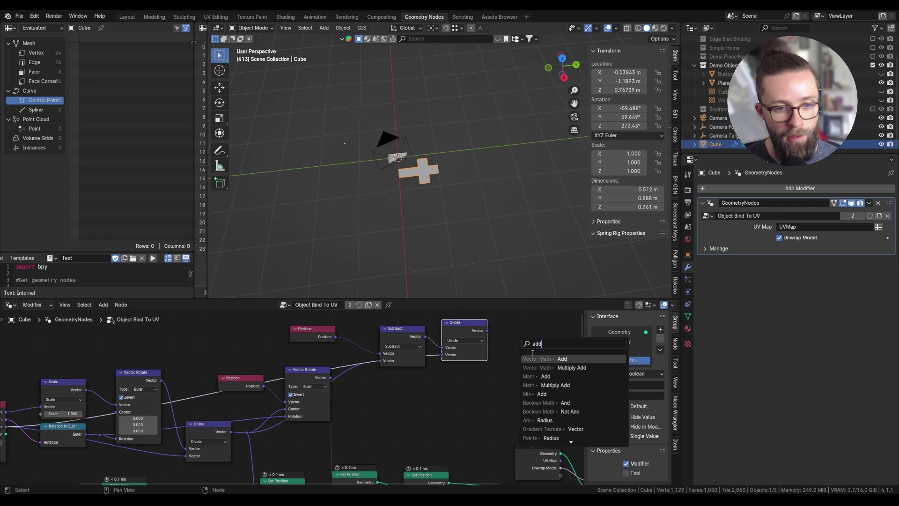
click(532, 354)
click(522, 344)
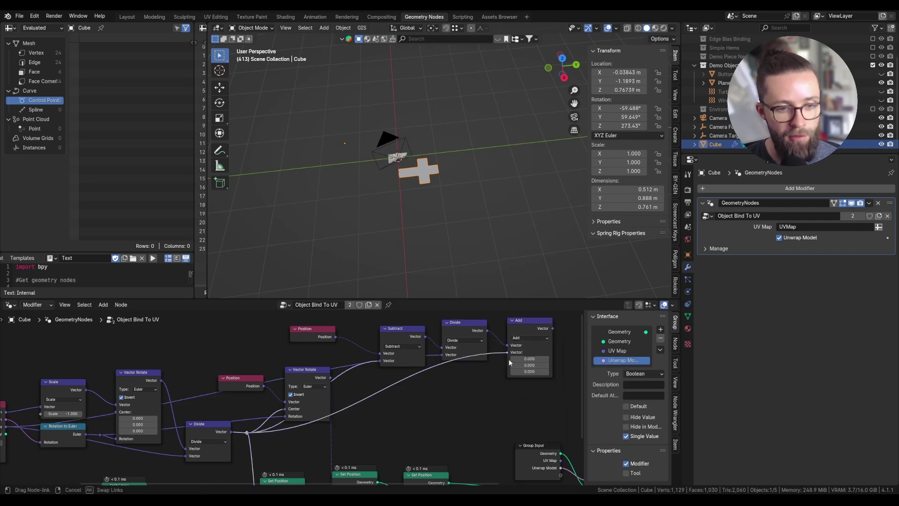
scroll(510, 355, down, 2)
drag(498, 321, 514, 339)
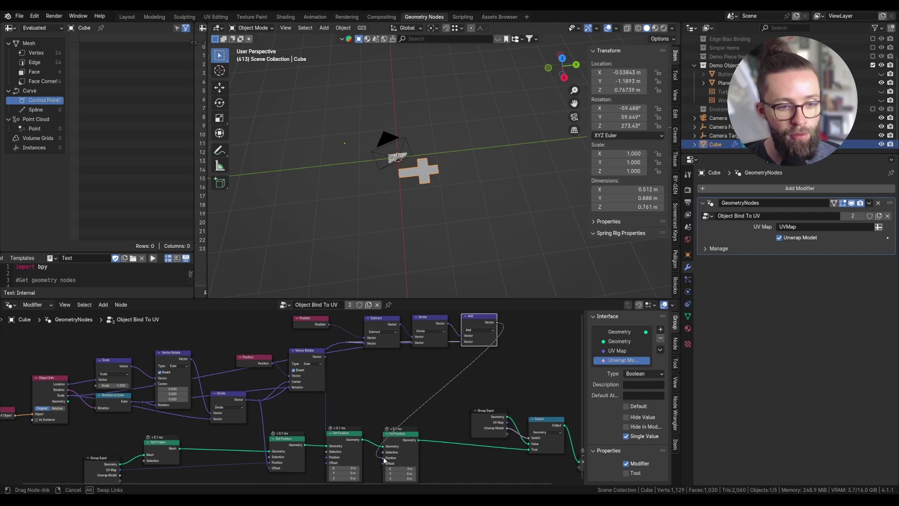
Step: Test the unwrapped Cube by trial-scaling and trial-rotating it, cancelling each transform and viewing the layout from another angle
key(s)
right_click(433, 184)
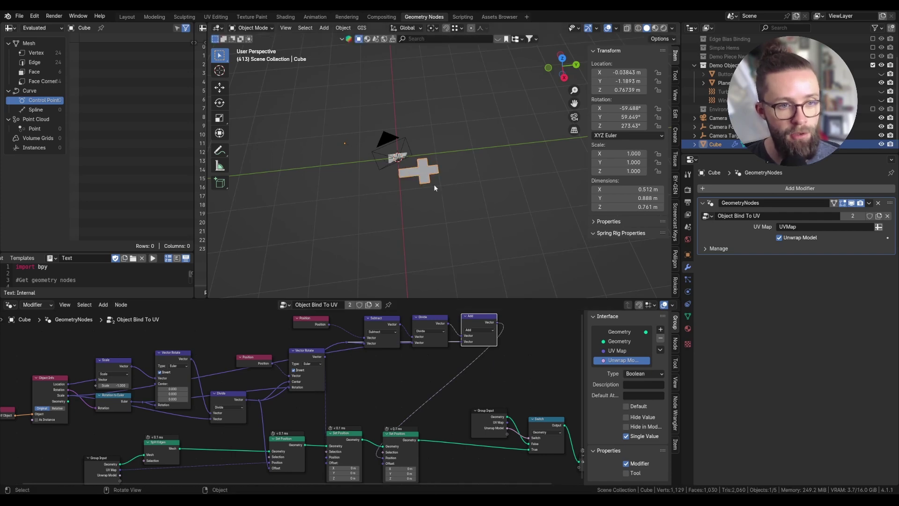
key(r)
right_click(444, 210)
scroll(398, 194, up, 2)
middle_drag(398, 197, 492, 187)
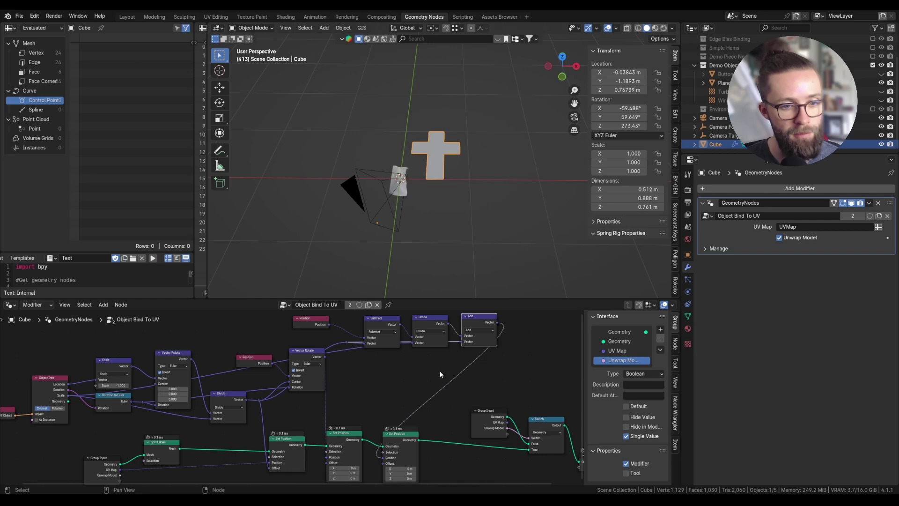
Step: Move the Group Output node well away from the last Set Position to make room in the node tree
scroll(445, 372, down, 3)
drag(343, 325, 472, 362)
drag(472, 340, 464, 342)
drag(349, 316, 463, 355)
drag(464, 342, 345, 347)
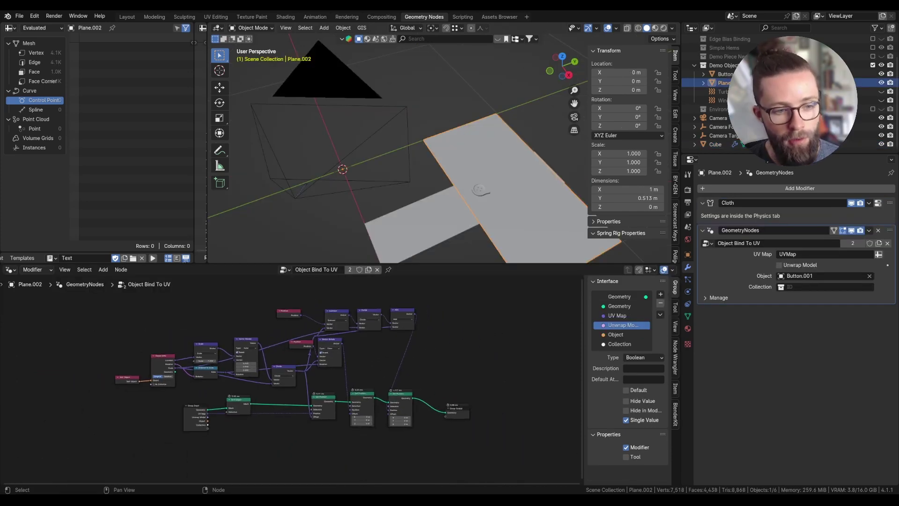
mouse_move(458, 422)
middle_down()
mouse_move(431, 399)
mouse_move(448, 417)
middle_up()
drag(453, 413, 517, 410)
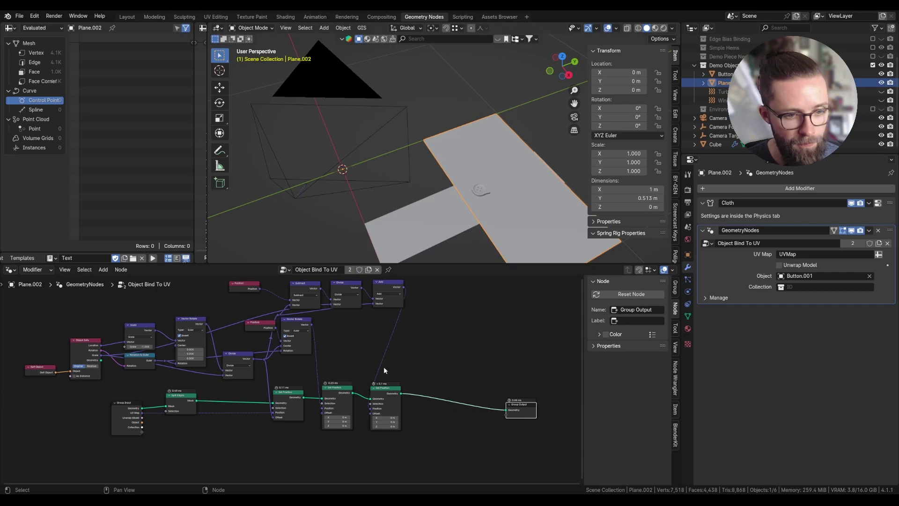
Step: Move the last Set Position toward Group Output and place the Add, Divide and Subtract nodes below the geometry chain
drag(383, 389, 464, 380)
drag(384, 289, 415, 436)
drag(346, 289, 372, 428)
drag(305, 290, 323, 445)
middle_drag(323, 445, 385, 413)
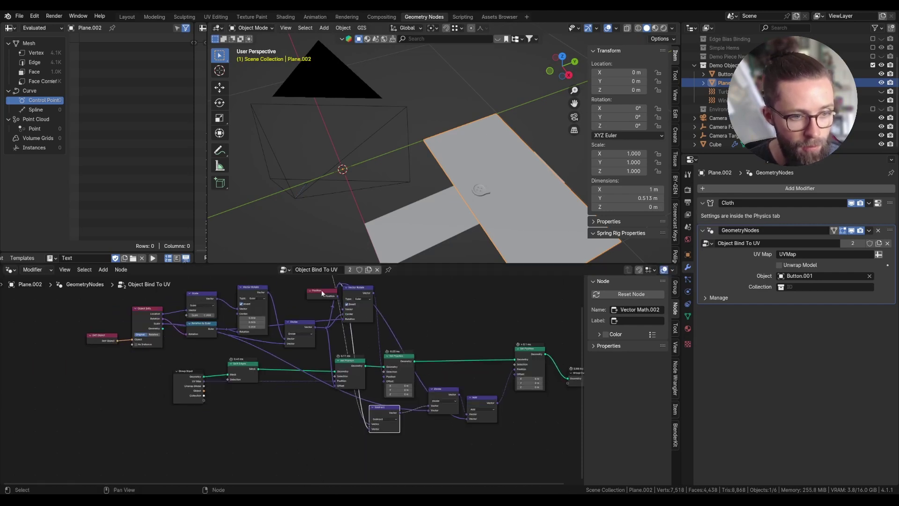
Step: Move the second Vector Rotate and its Position node below the geometry chain, and align Subtract, Divide and Add beside them
drag(321, 295, 308, 309)
drag(357, 295, 336, 404)
drag(339, 283, 354, 423)
drag(435, 384, 442, 401)
drag(480, 377, 480, 404)
drag(377, 391, 390, 391)
scroll(379, 393, down, 3)
drag(323, 306, 305, 387)
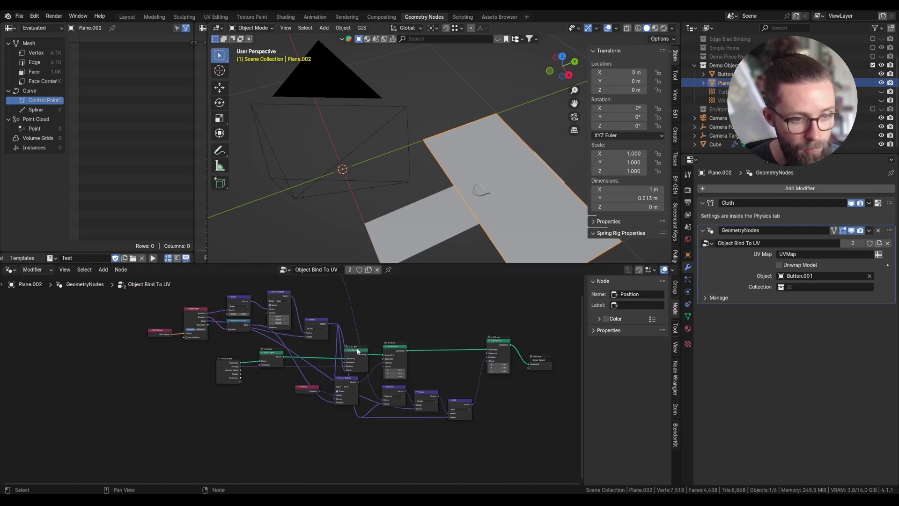
Step: Raise the first Set Position and gather the Self Object, Object Info, rotation and first Divide nodes below the geometry chain
drag(357, 350, 365, 343)
drag(337, 323, 326, 361)
drag(236, 324, 235, 325)
drag(145, 346, 272, 400)
drag(317, 321, 300, 418)
mouse_move(326, 361)
mouse_down()
mouse_move(317, 416)
mouse_move(310, 364)
mouse_up()
scroll(208, 416, up, 6)
drag(354, 418, 353, 412)
scroll(277, 437, down, 2)
drag(267, 456, 145, 393)
drag(187, 415, 187, 395)
drag(219, 414, 219, 412)
Step: Add reroutes to the long Scale and Divide links and run them neatly beneath the nodes
shift+right_drag(407, 400, 407, 416)
drag(407, 410, 452, 459)
shift+right_drag(384, 438, 365, 457)
drag(367, 447, 235, 417)
drag(272, 395, 272, 363)
Step: Move the Group Input, Split Edges and first two Set Position nodes together into a compact row above the math nodes
middle_drag(304, 410, 232, 446)
scroll(232, 446, up, 1)
drag(141, 306, 322, 316)
drag(252, 323, 271, 329)
drag(313, 312, 318, 308)
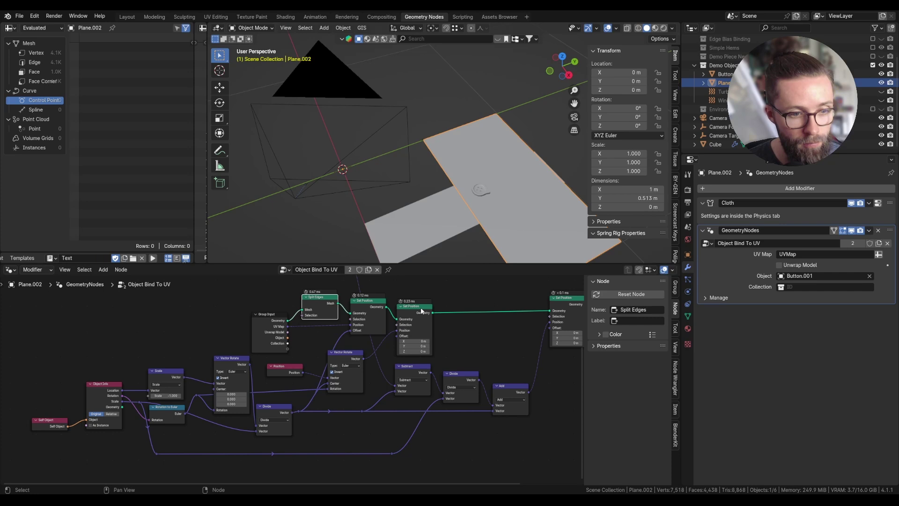
Step: Place the remaining Position node beside Subtract, tidy the last Set Position and Group Output nodes, and save the file
scroll(412, 314, down, 5)
middle_drag(412, 313, 395, 377)
drag(323, 289, 383, 391)
scroll(379, 382, up, 3)
drag(488, 325, 496, 325)
drag(543, 349, 554, 336)
scroll(476, 400, down, 1)
key(ctrl+s)
Step: Enclose all nodes except Group Output in a frame labelled UNWRAP MODEL
drag(97, 304, 513, 466)
key(ctrl+j)
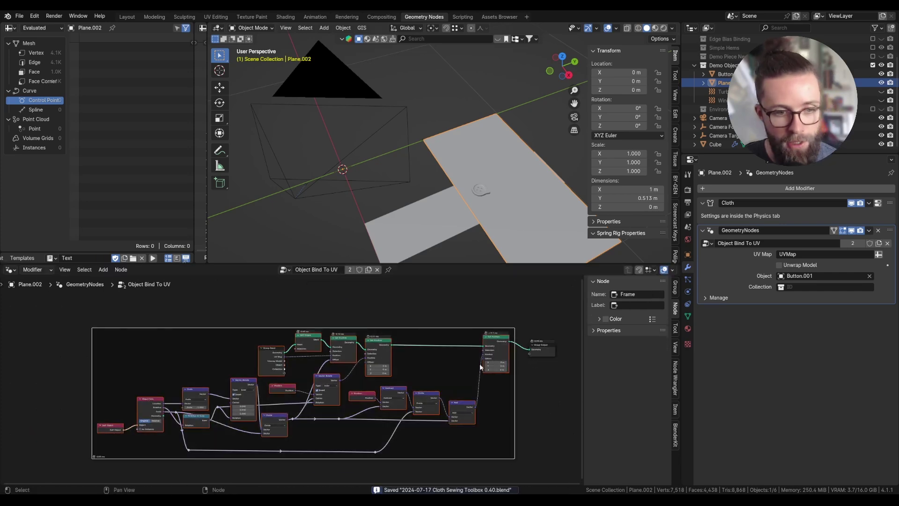
click(634, 321)
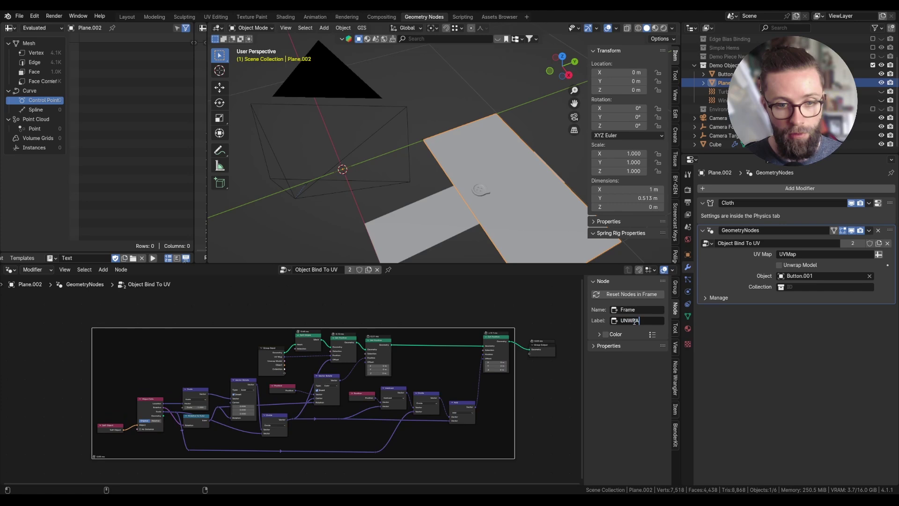
text(UNWRAP MODEL)
key(Return)
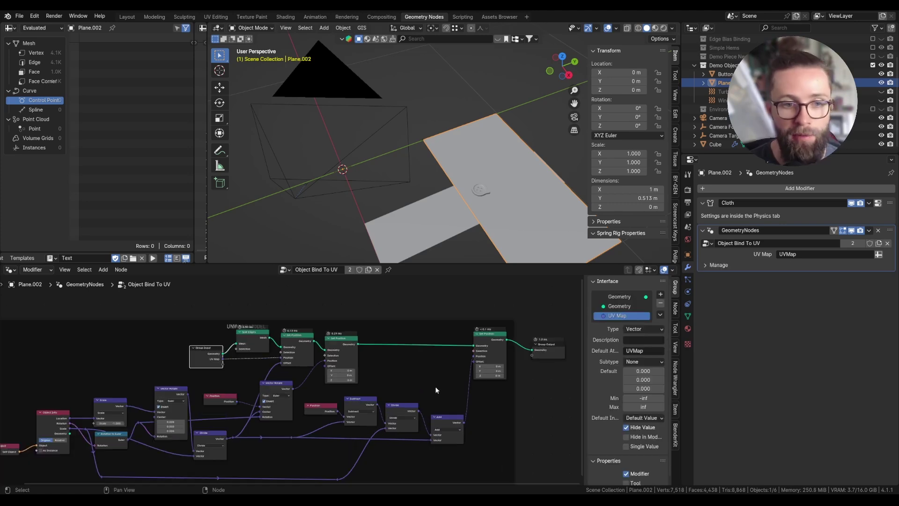
Step: Move Group Output farther from the frame and add a second Group Input node above the output link
scroll(423, 349, up, 2)
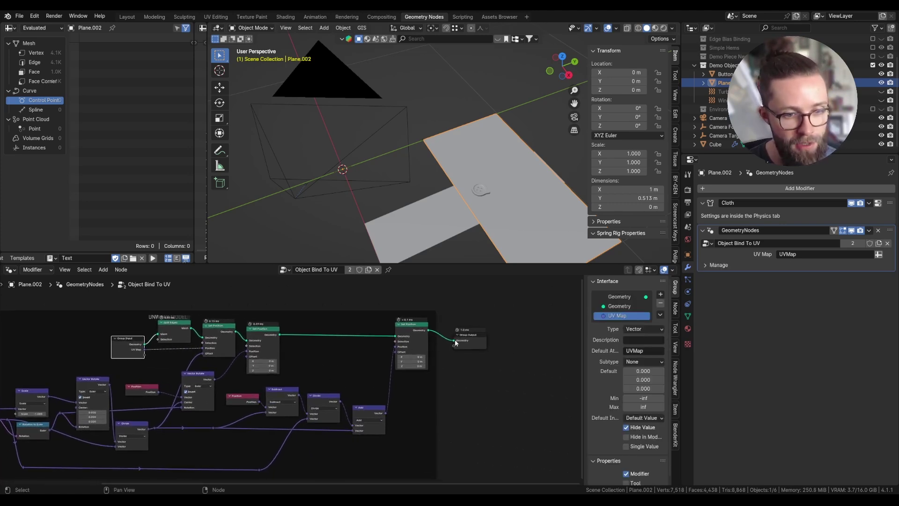
drag(455, 340, 516, 335)
key(shift+a)
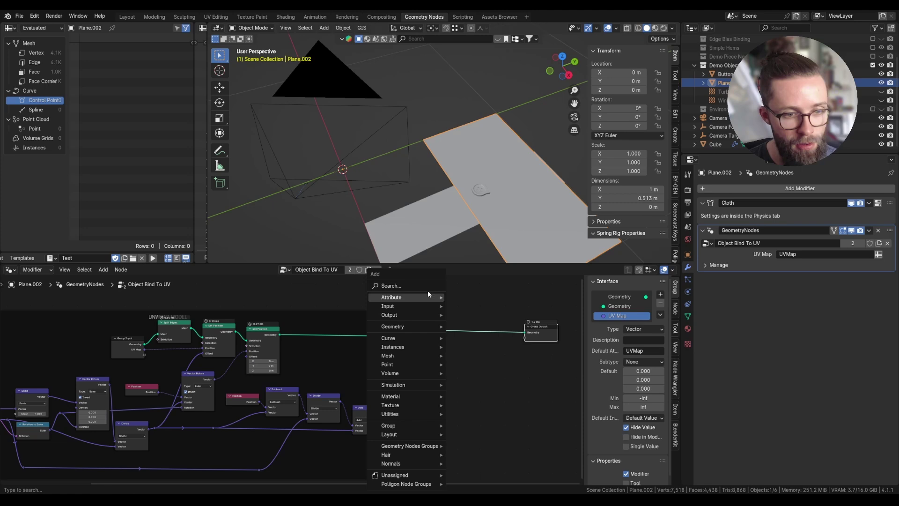
click(425, 289)
text(go)
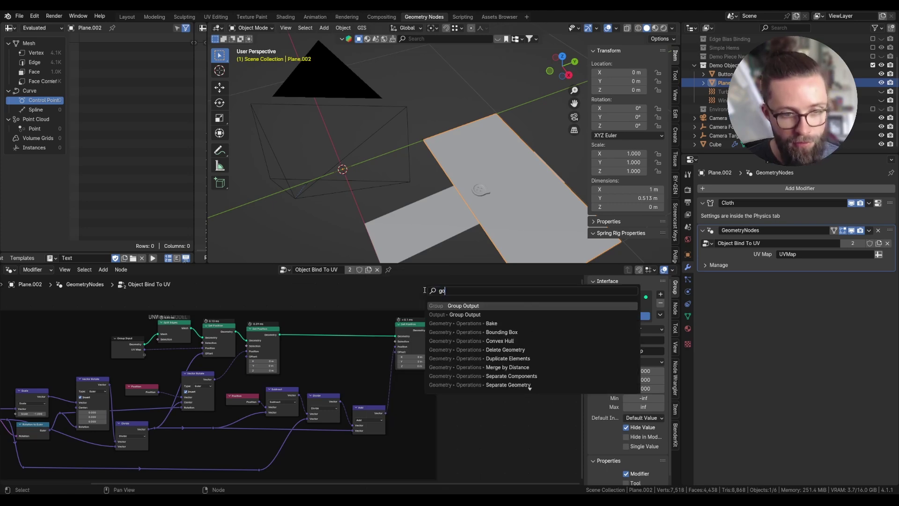
key(BackSpace)
text(roup)
click(451, 305)
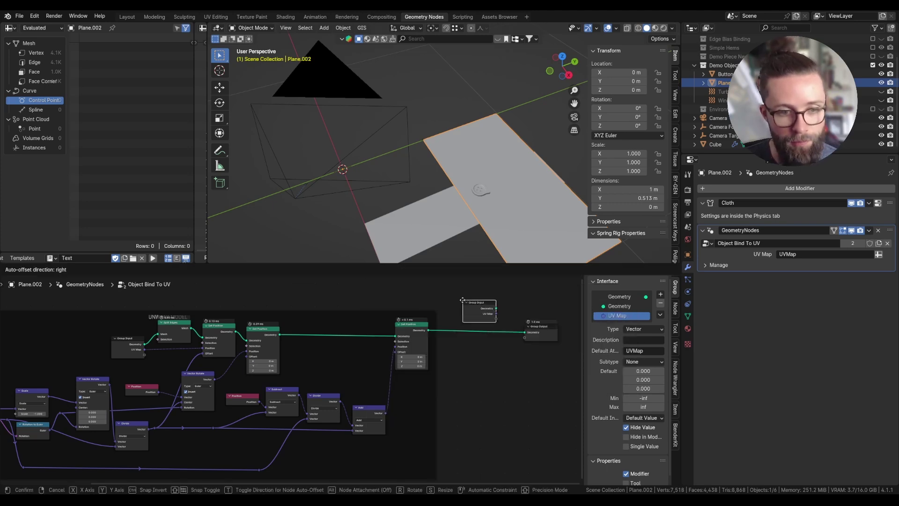
Step: Insert a Switch node on the link between the last Set Position and Group Output
key(shift+a)
text(swit)
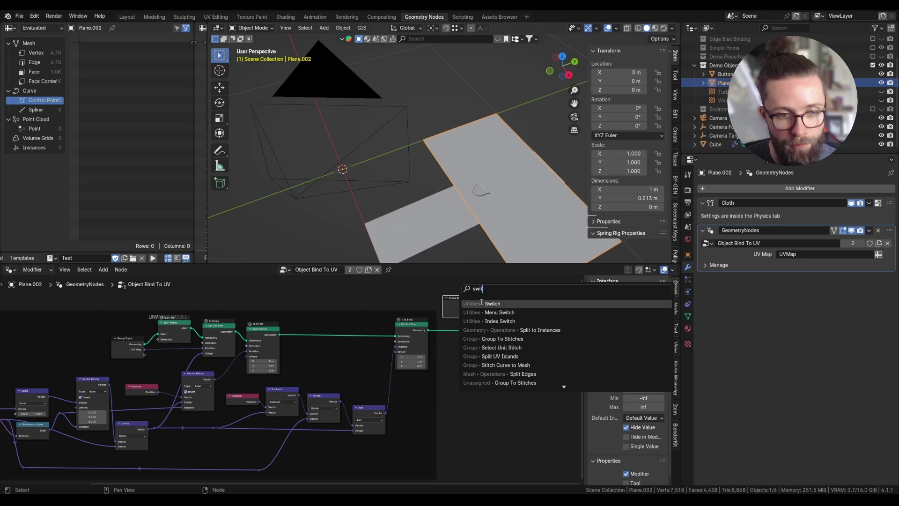
click(481, 302)
click(566, 310)
middle_drag(531, 311, 419, 315)
scroll(424, 315, up, 7)
scroll(437, 307, down, 1)
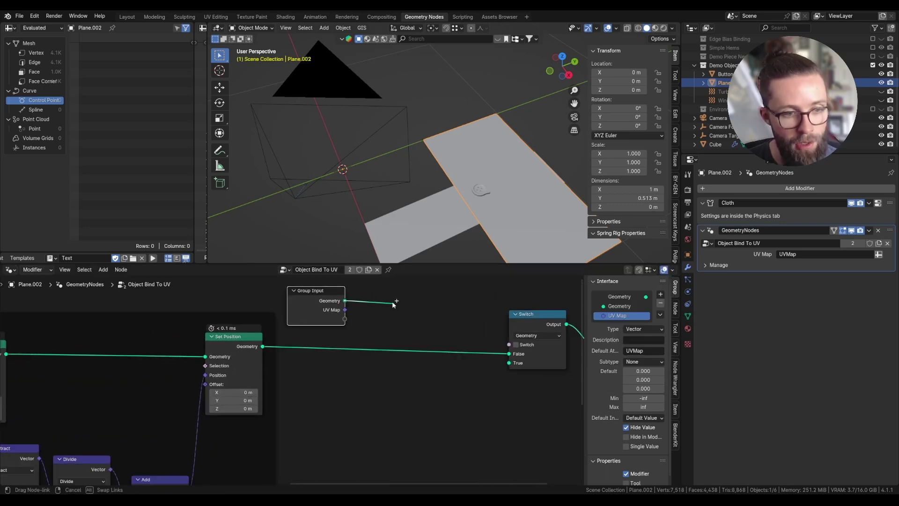
Step: Link the new Group Input's Geometry to the Switch's False, and join it with the last Set Position through a Join Geometry feeding True
drag(399, 309, 510, 351)
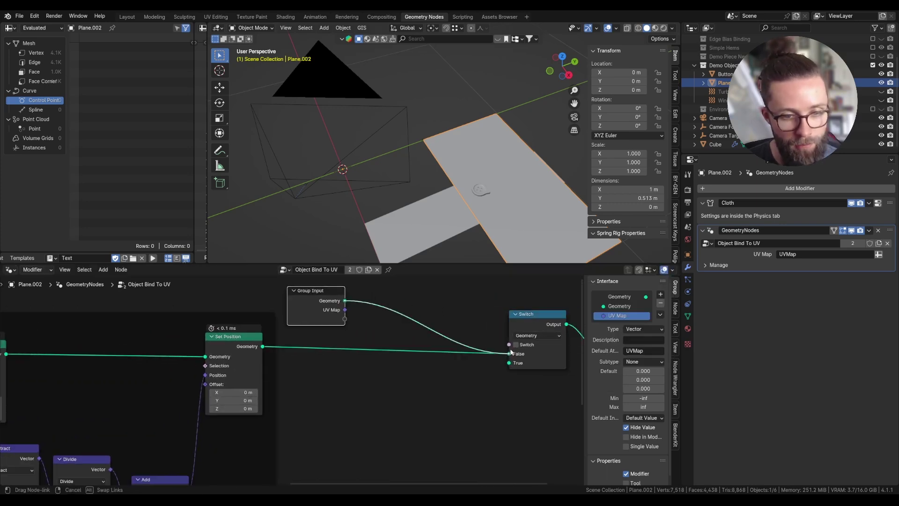
drag(510, 351, 510, 352)
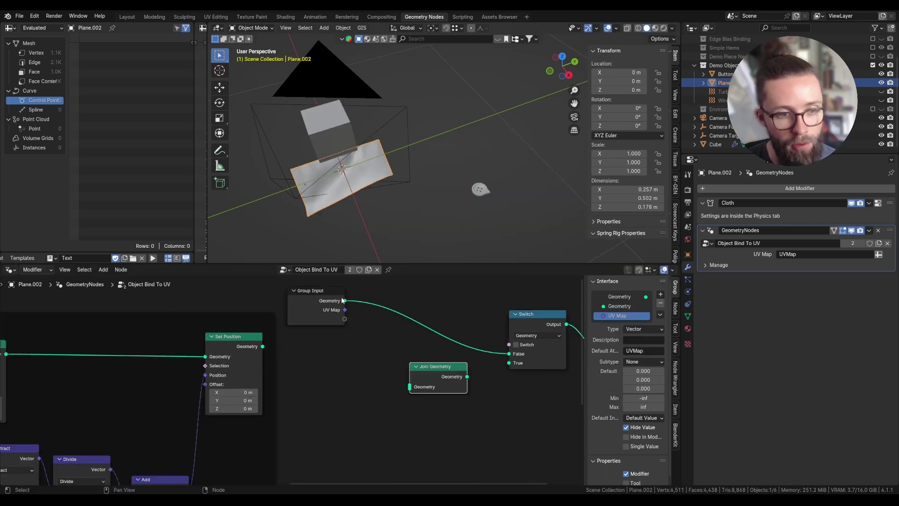
drag(345, 300, 409, 374)
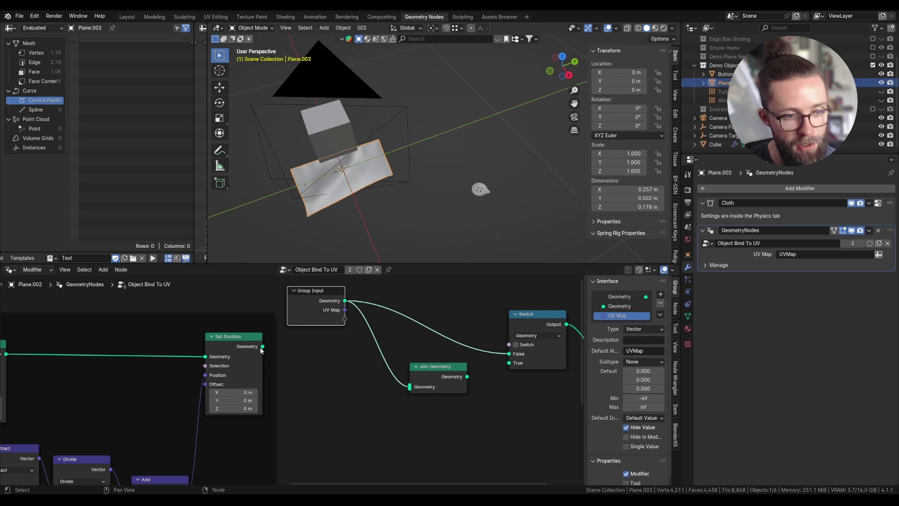
drag(263, 347, 410, 386)
drag(462, 378, 463, 371)
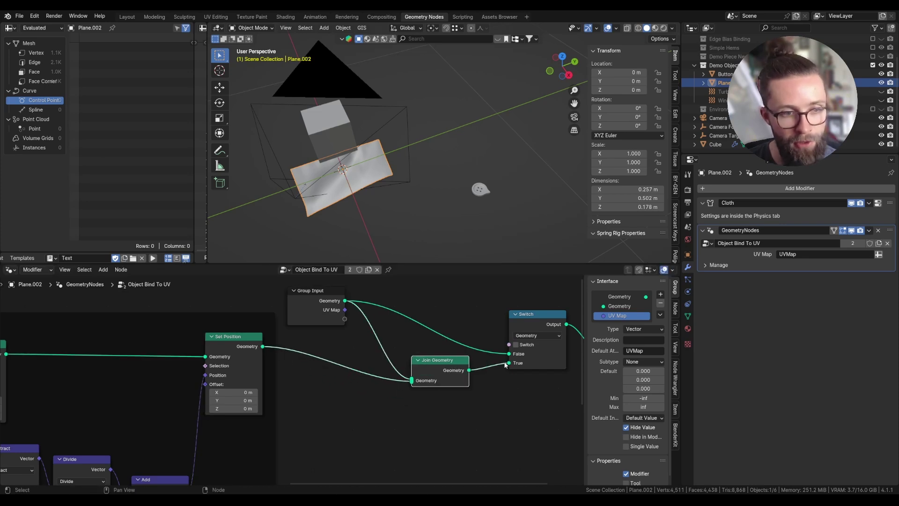
Step: Expose the Switch condition as a group input named Unwrap Model with Single Value enabled, and add a reroute on the Geometry links
drag(345, 319, 501, 367)
drag(300, 311, 324, 326)
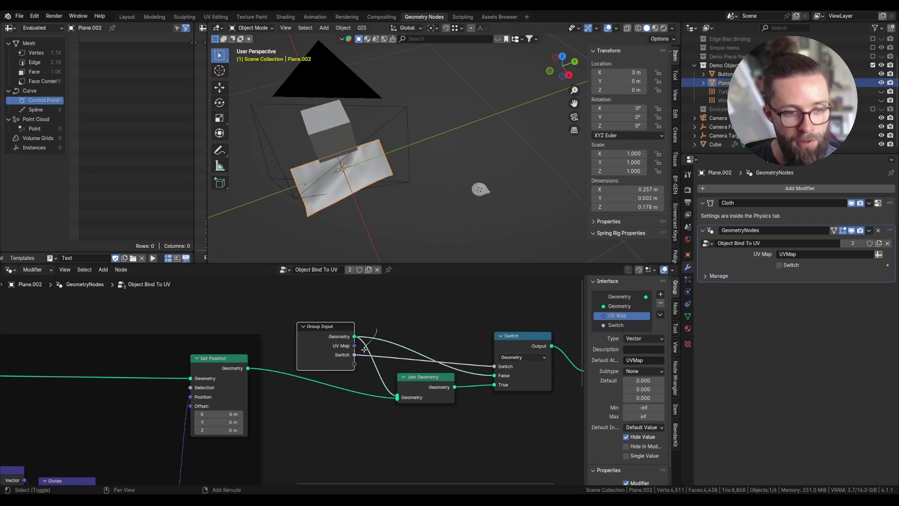
shift+right_drag(364, 349, 364, 349)
double_click(615, 326)
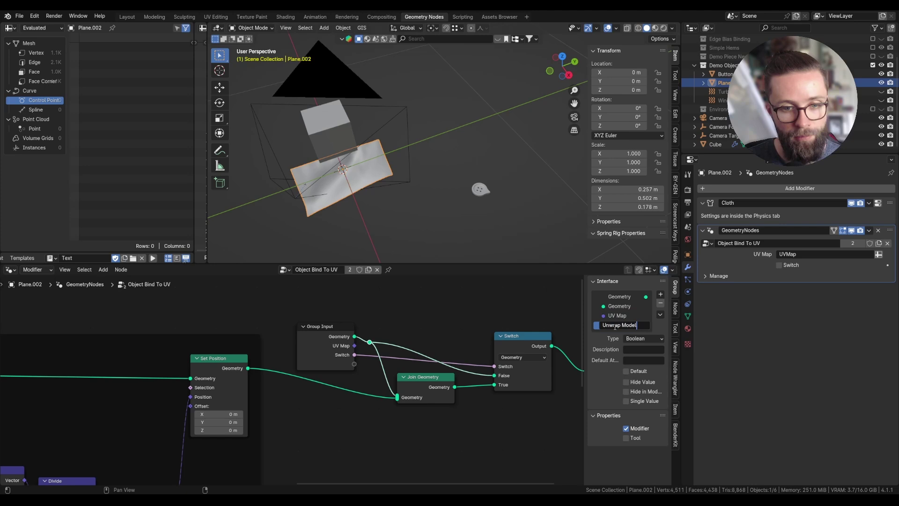
click(626, 401)
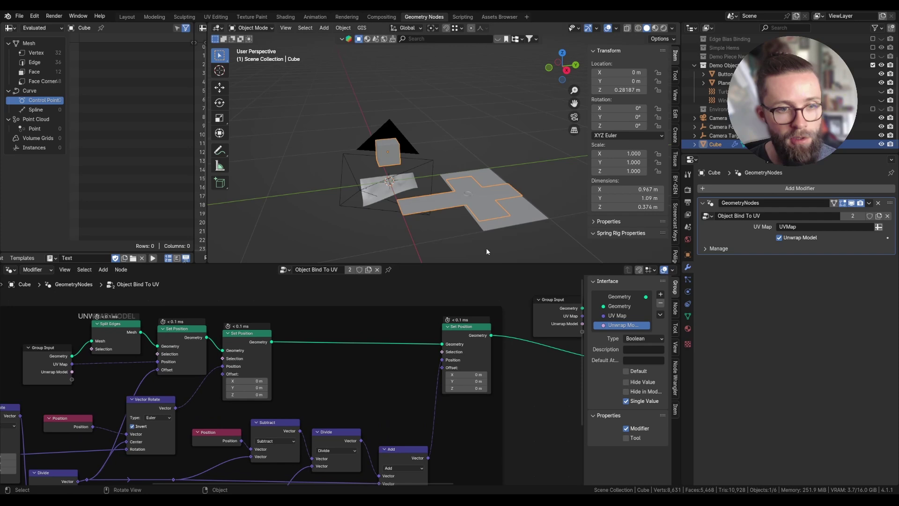
Step: Trial-rotate the Cube to check its unwrapped copy, and cancel the rotation
click(488, 207)
key(r)
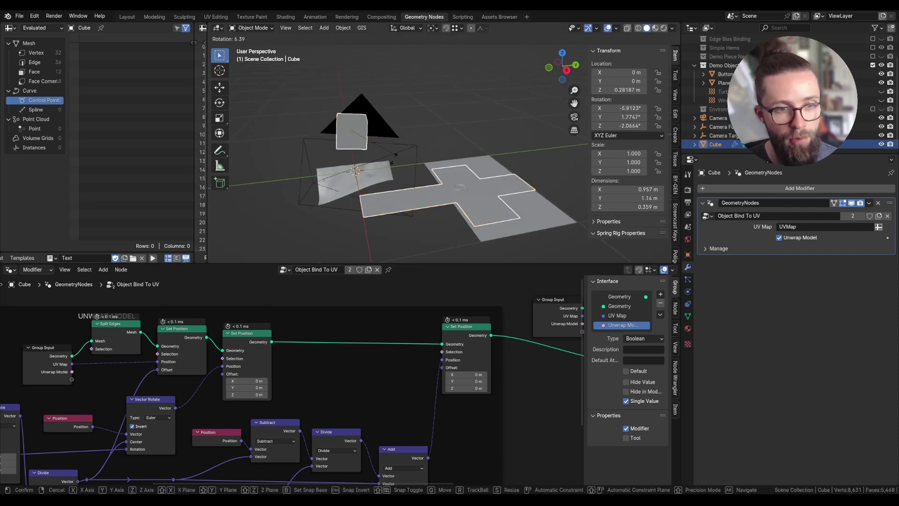
right_click(375, 145)
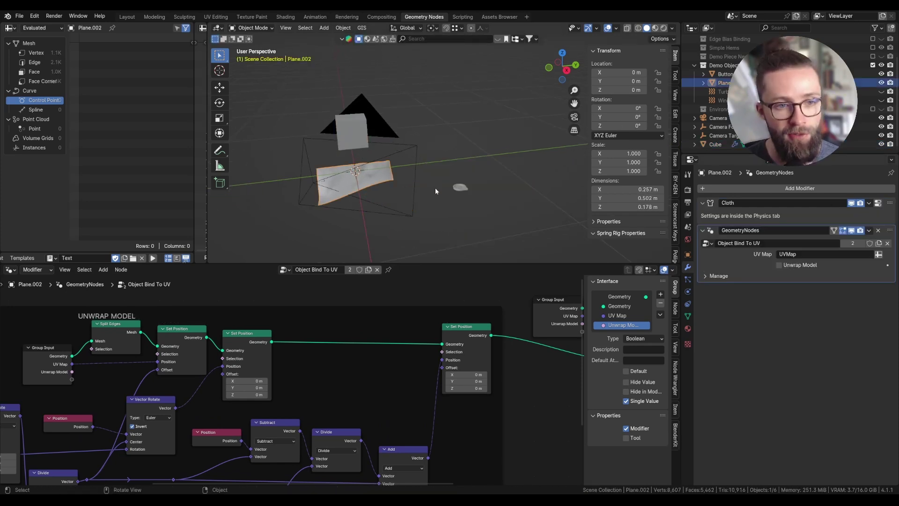
Step: Select the button object beside the cloth and trial-move it, cancelling the move
scroll(418, 347, down, 3)
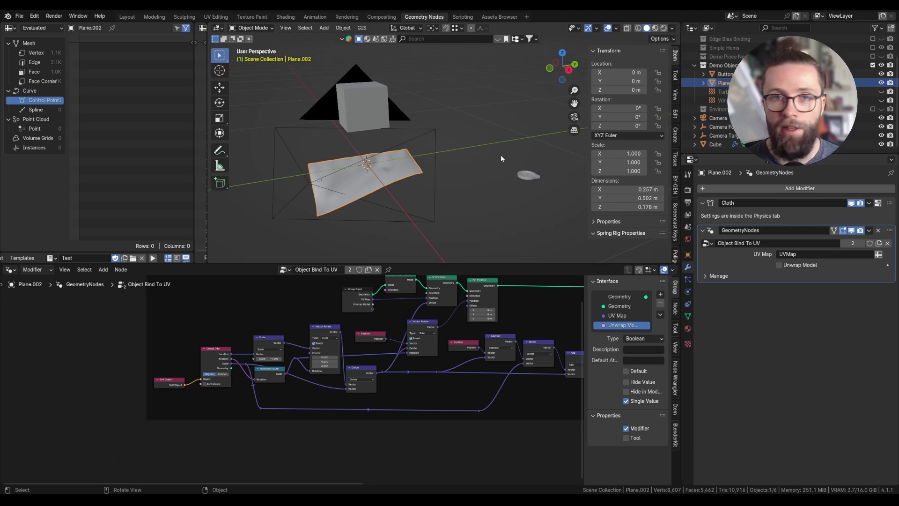
middle_drag(328, 435, 352, 354)
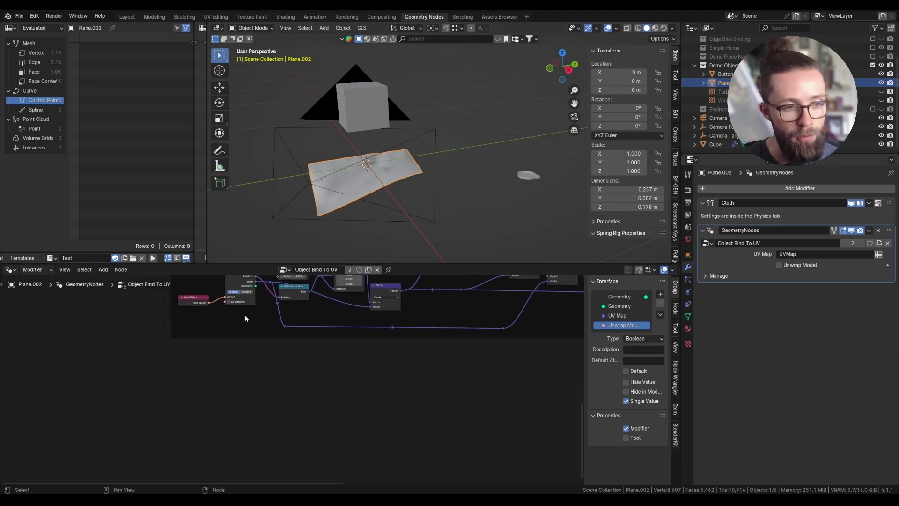
key(shift+a)
click(523, 179)
middle_drag(524, 181, 550, 180)
key(g)
right_click(606, 155)
Step: Create a new collection inside the Demo Object Binding collection and name it To Bind
right_click(726, 65)
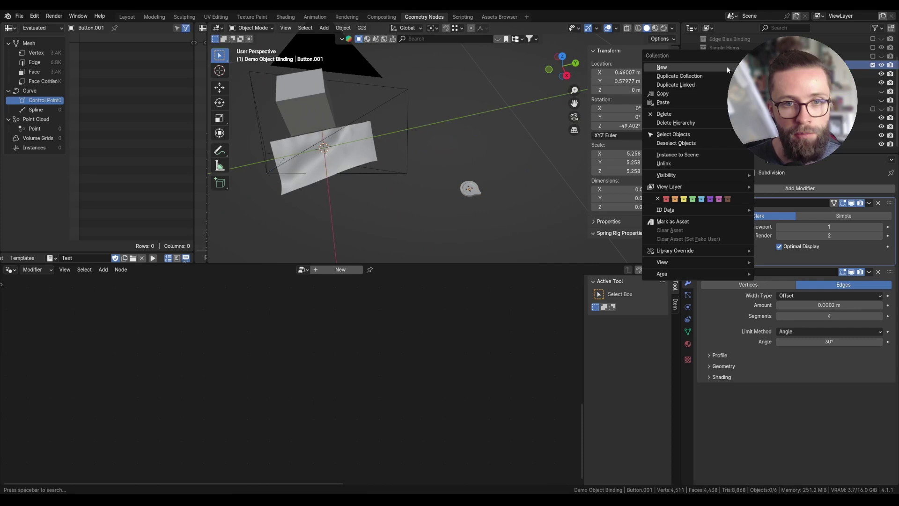
click(726, 66)
double_click(724, 74)
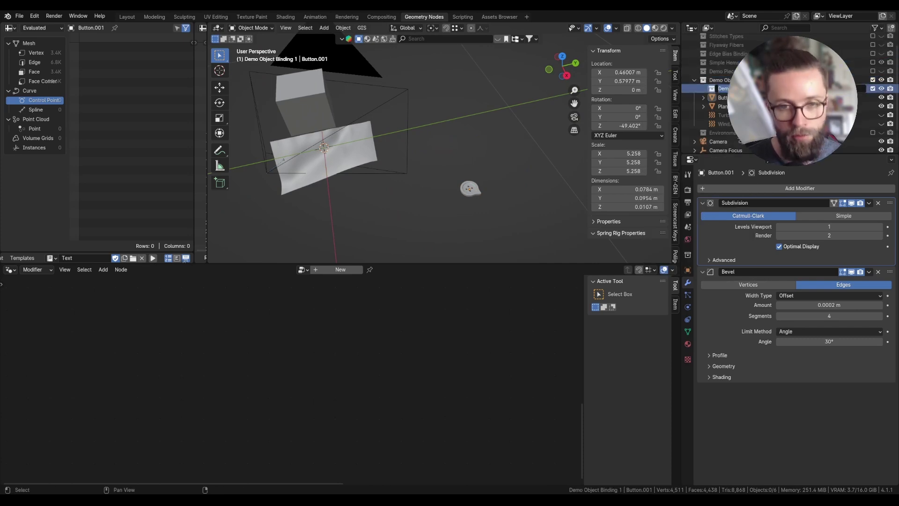
text(To B)
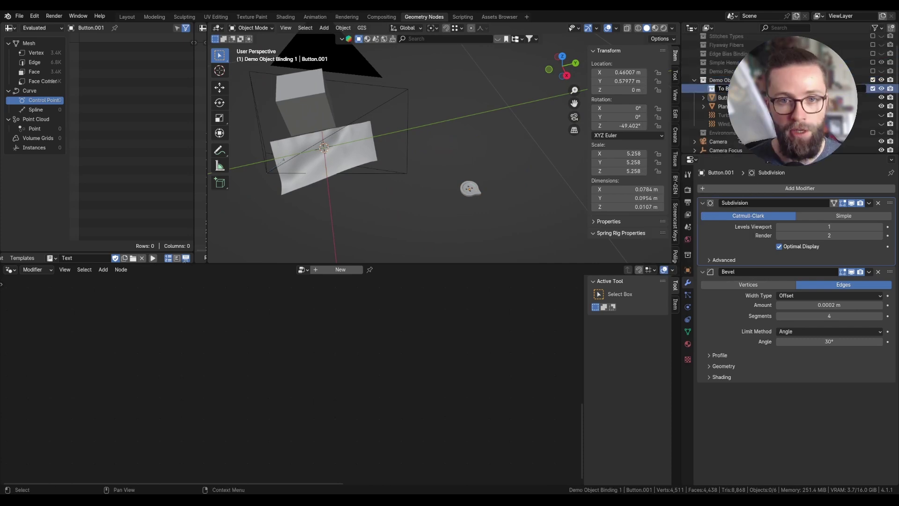
key(Return)
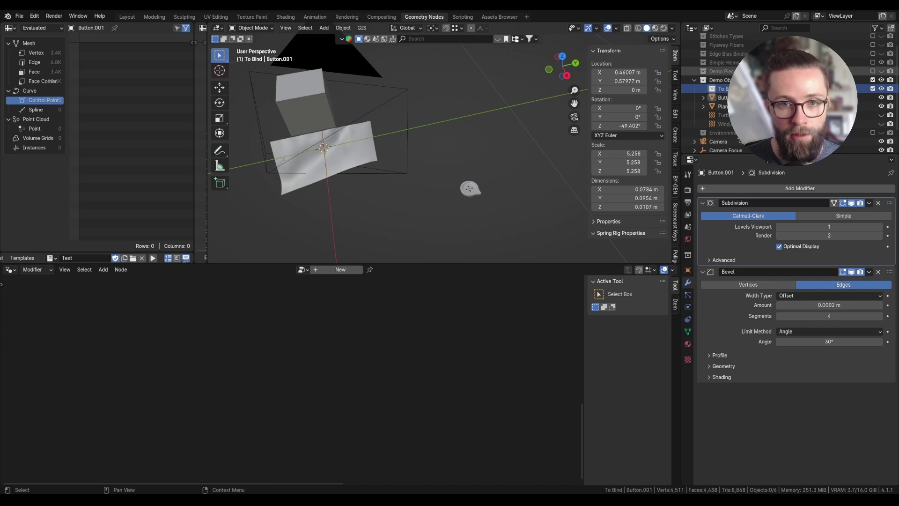
Step: Duplicate the button three times in top view, spacing the copies apart and rotating each one differently
click(724, 97)
click(561, 55)
scroll(470, 190, up, 2)
key(shift+d)
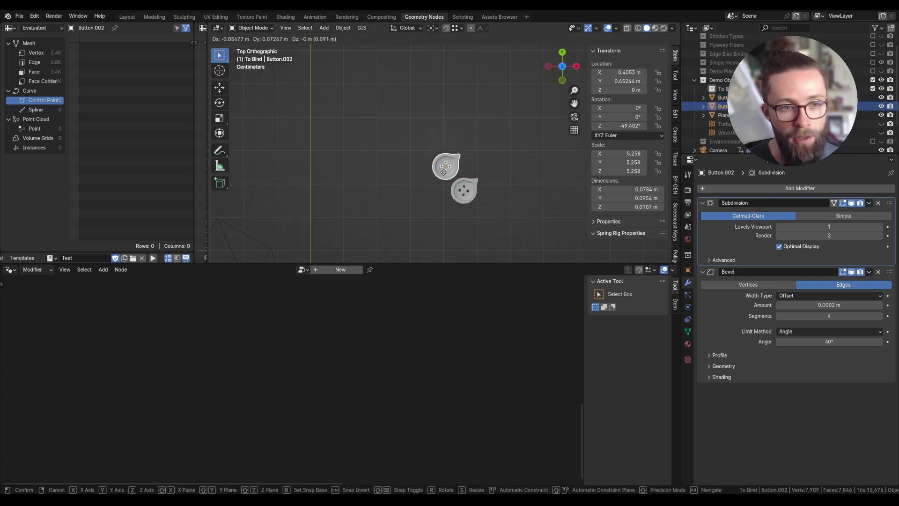
click(437, 155)
key(r)
click(434, 133)
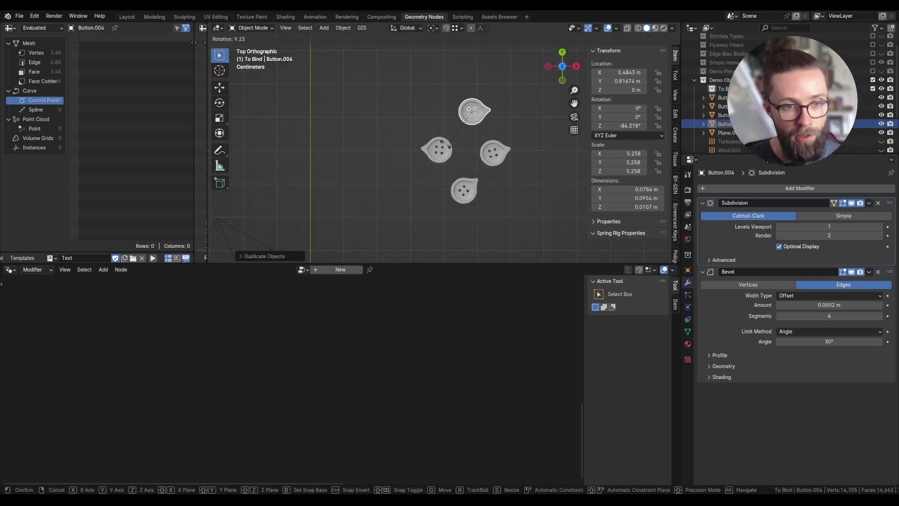
Step: Select the three duplicated buttons and move them into the To Bind collection
click(749, 115)
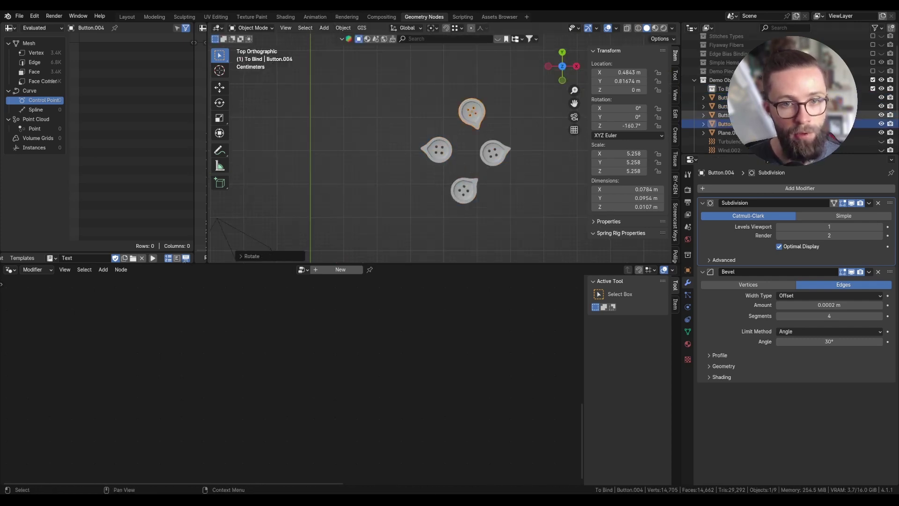
shift+click(749, 106)
drag(749, 115, 749, 89)
scroll(504, 175, down, 3)
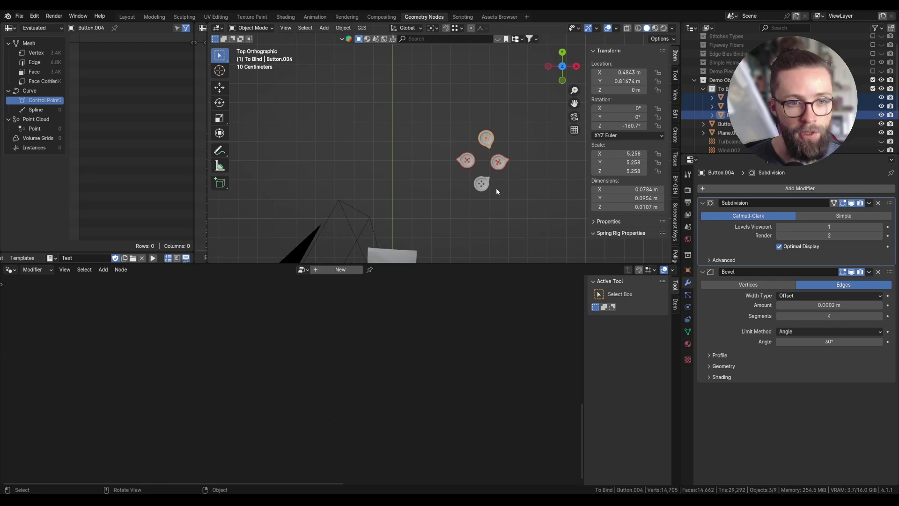
Step: Enable Unwrap Model in the Object Bind To UV modifier for both the Cube and the cloth plane
scroll(496, 187, down, 3)
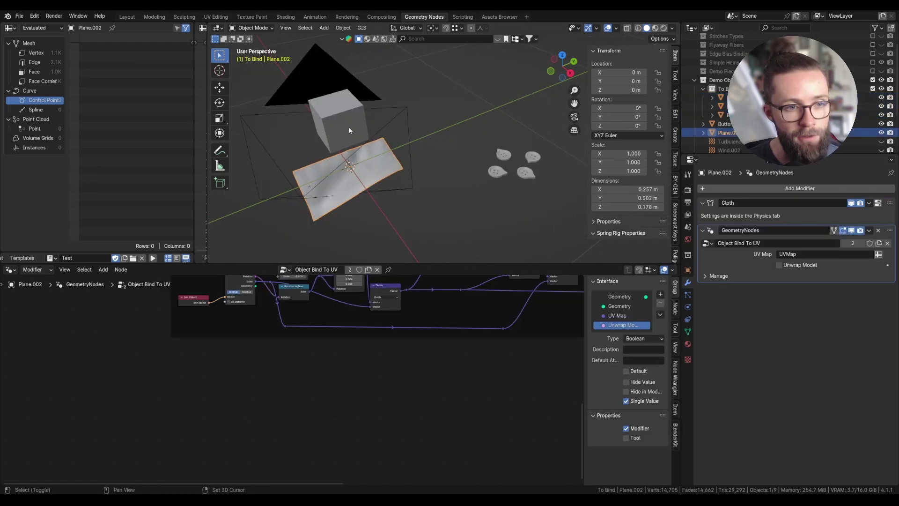
click(719, 248)
click(780, 238)
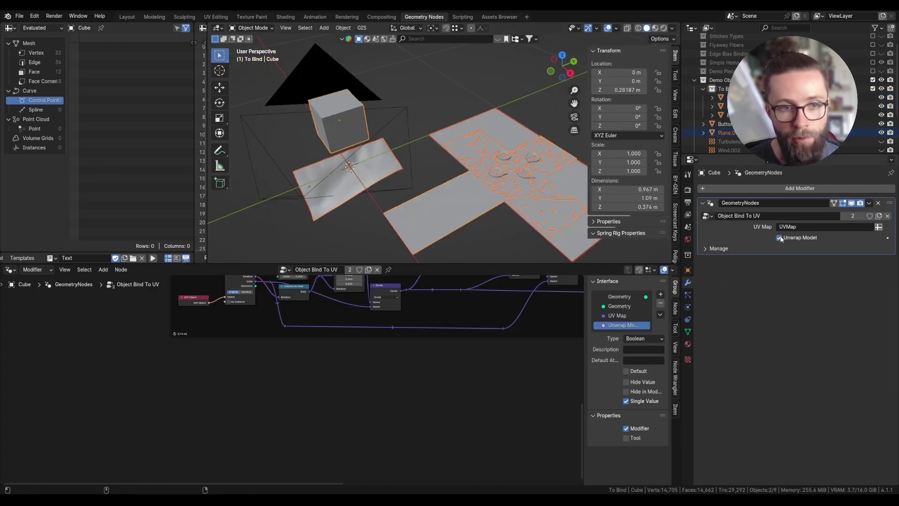
Step: Reposition the buttons over the unwrapped models in top view and adjust the rotation of the uppermost one
click(505, 148)
key(KP_7)
scroll(494, 145, up, 4)
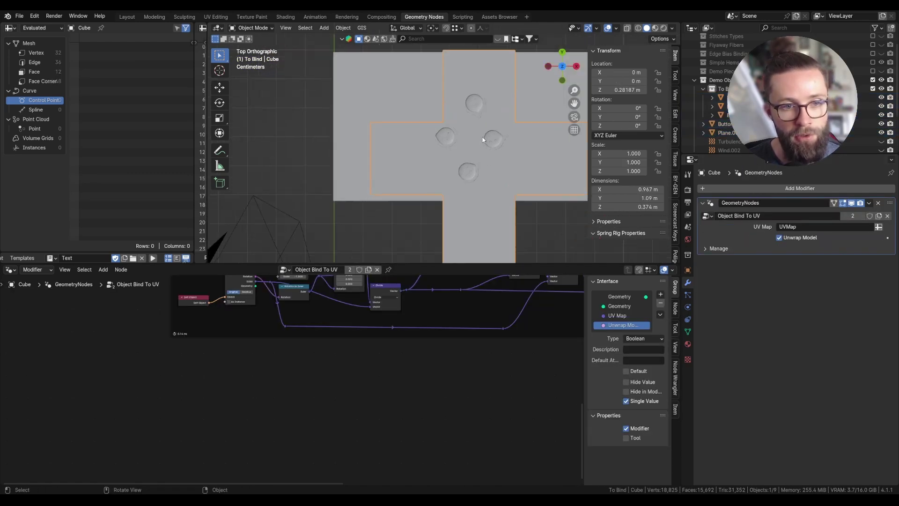
key(g)
click(514, 175)
click(466, 180)
key(g)
click(464, 216)
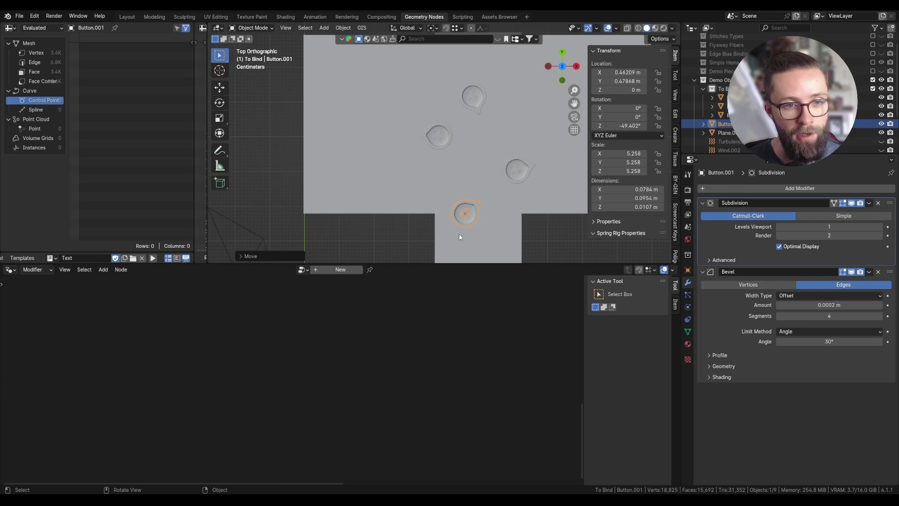
click(459, 234)
scroll(447, 204, down, 4)
click(445, 177)
scroll(445, 177, up, 4)
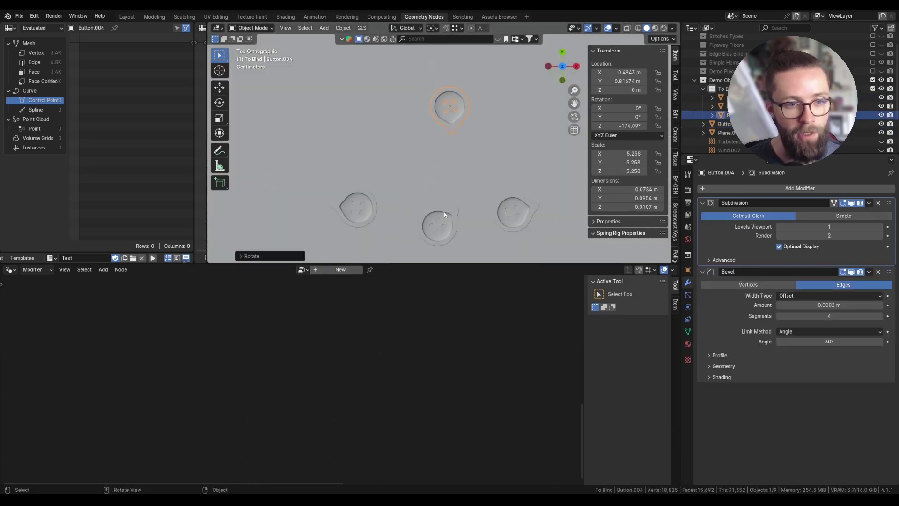
Step: Inspect the pointed tip of the Button.001 mesh in Edit Mode, and return to Object Mode
middle_drag(445, 177, 445, 240)
scroll(445, 240, up, 2)
key(Tab)
scroll(468, 178, up, 5)
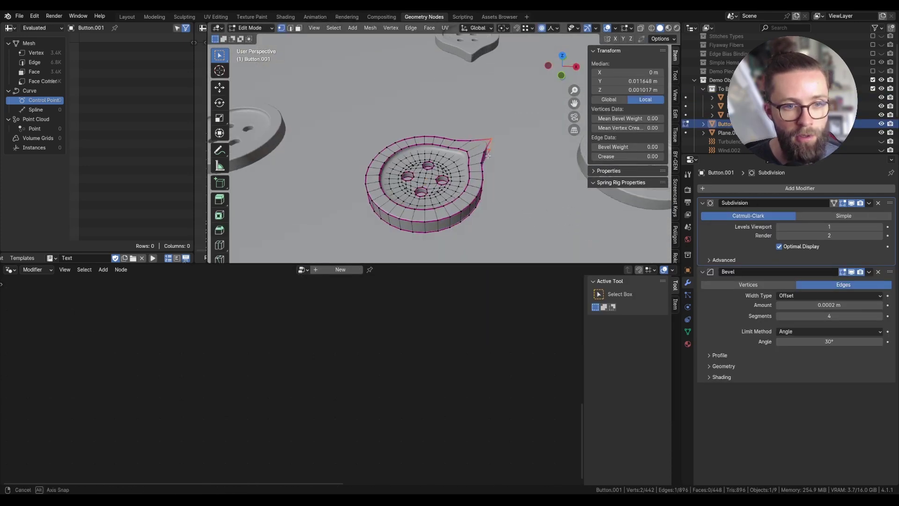
click(485, 142)
scroll(486, 142, down, 5)
scroll(482, 143, up, 3)
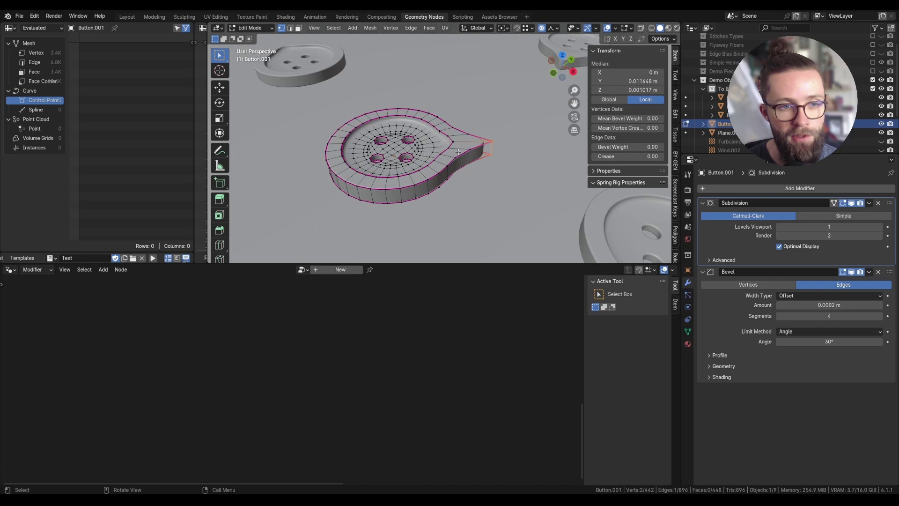
middle_drag(448, 148, 482, 197)
scroll(492, 177, down, 3)
key(Tab)
Step: Rotate Button.001 about the global Z axis and adjust the rotation of the button beside it
scroll(493, 177, down, 6)
key(r)
key(z)
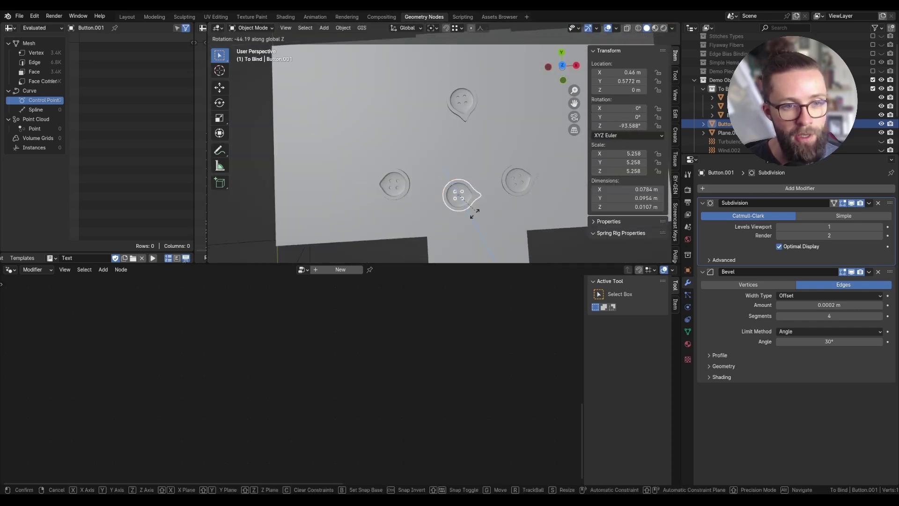
click(483, 177)
click(517, 181)
key(r)
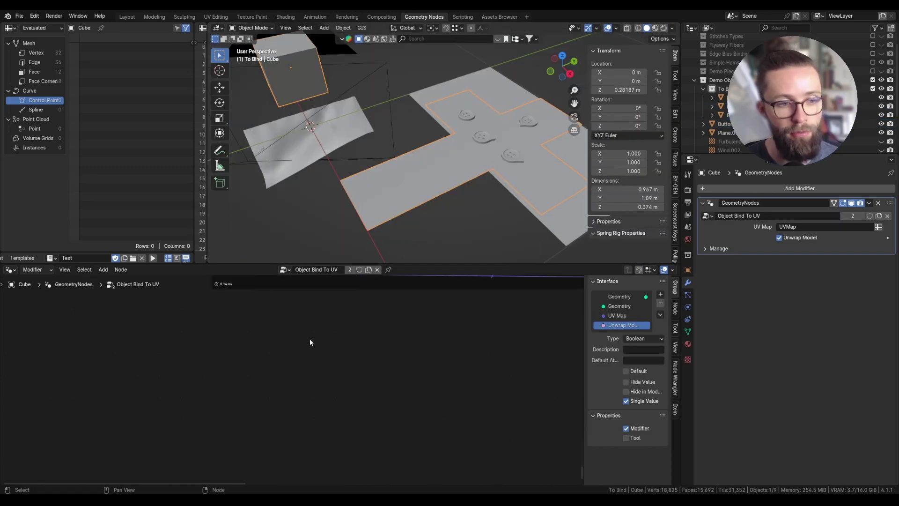
Step: Add an Object Info node and a Collection Info node below it in an empty area of the node tree
key(shift+a)
click(248, 288)
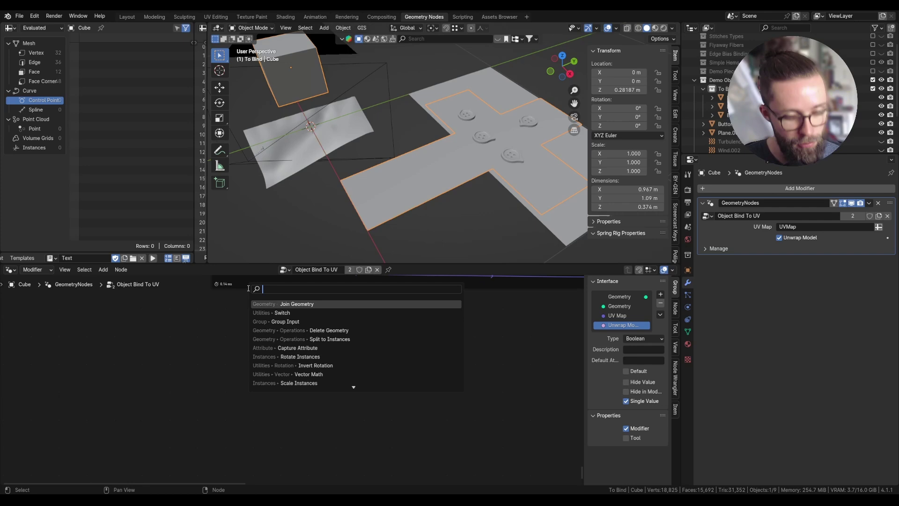
text(obje)
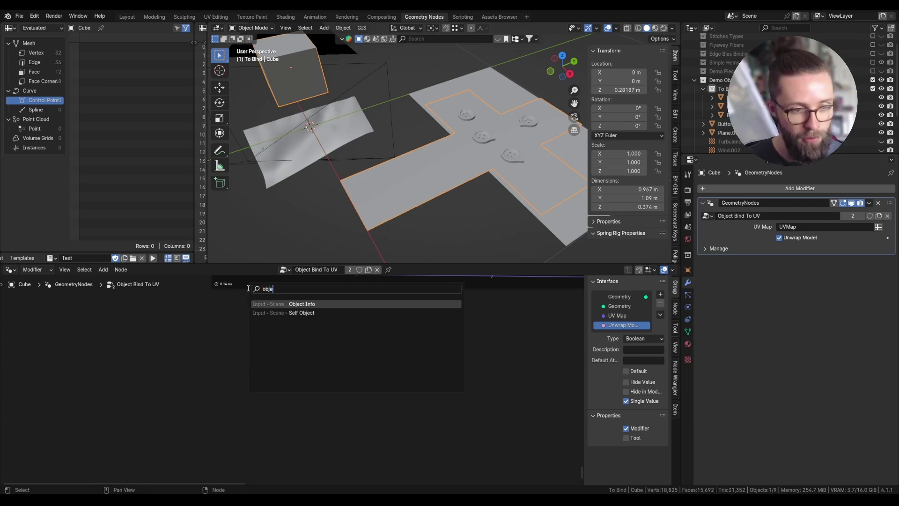
click(294, 304)
click(205, 322)
key(shift+a)
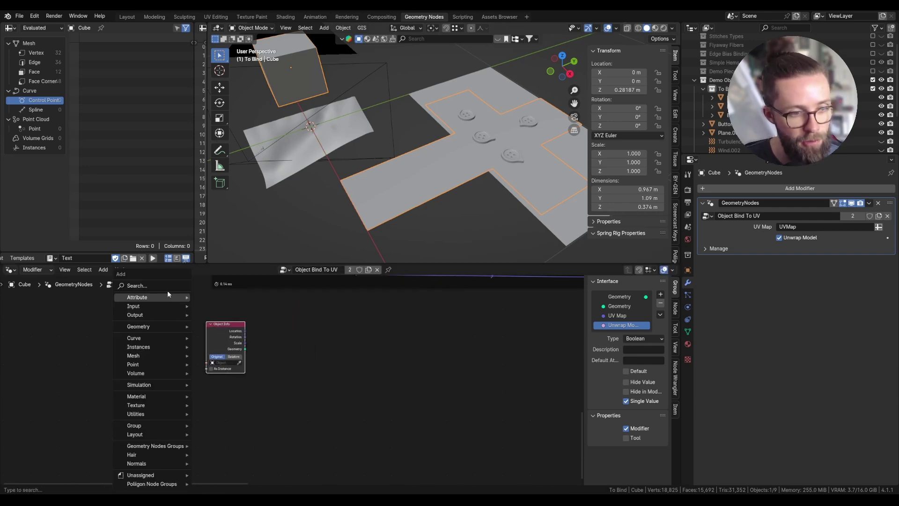
text(colle)
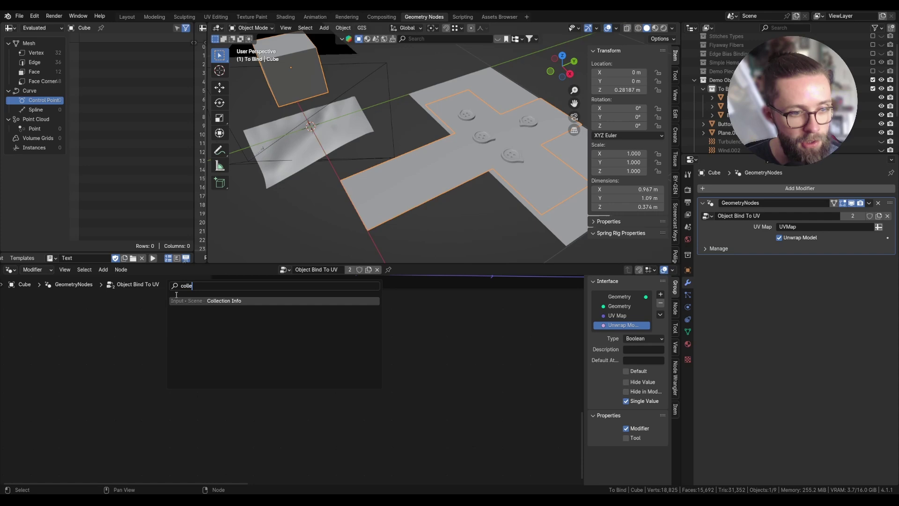
key(Return)
click(208, 324)
Step: Add a Group Input node and expose the Object Info's Object and the Collection Info's Collection as group inputs
key(shift+a)
text(group)
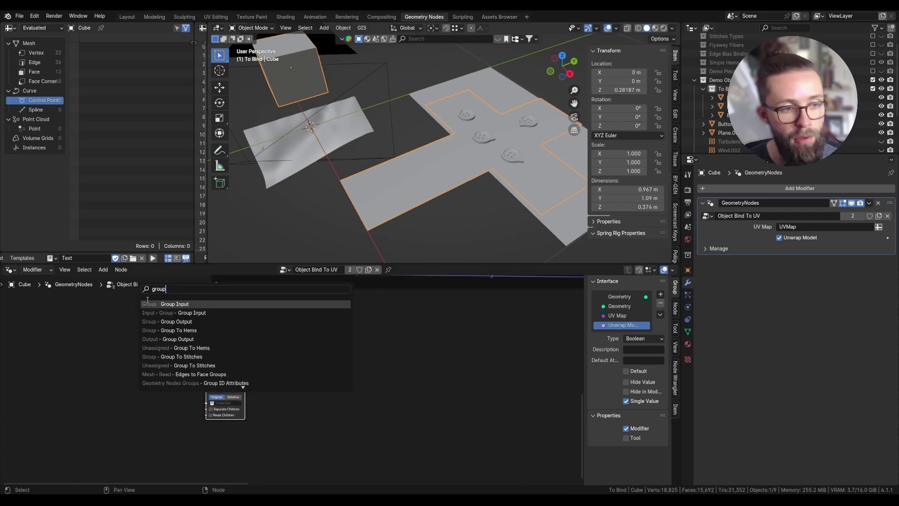
key(Return)
click(194, 394)
scroll(194, 394, up, 2)
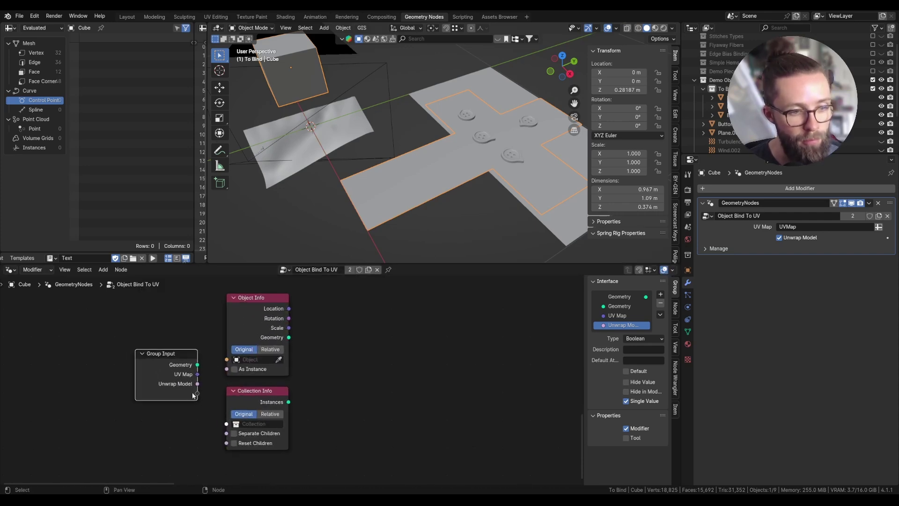
drag(196, 394, 227, 359)
drag(197, 403, 228, 423)
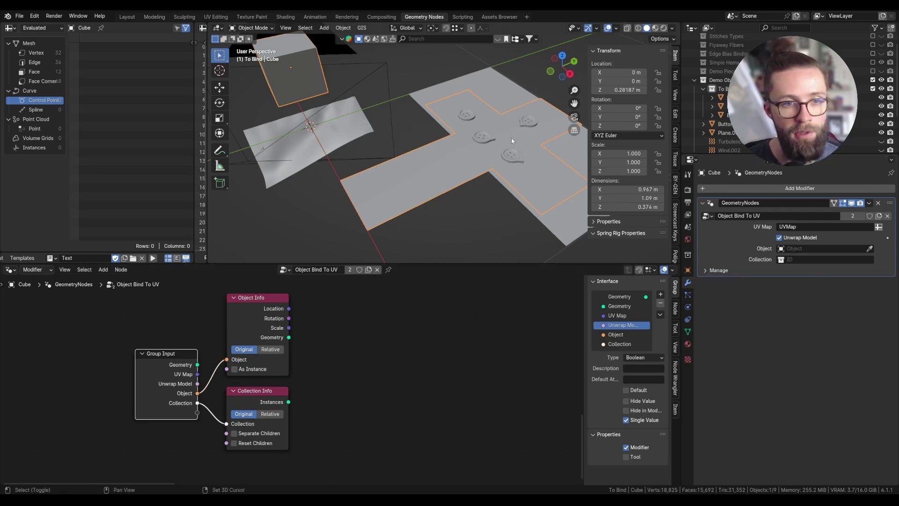
Step: Set the modifier's Object to Button.001 and Collection to To Bind for the Cube and the cloth plane
shift+middle_drag(512, 138, 488, 156)
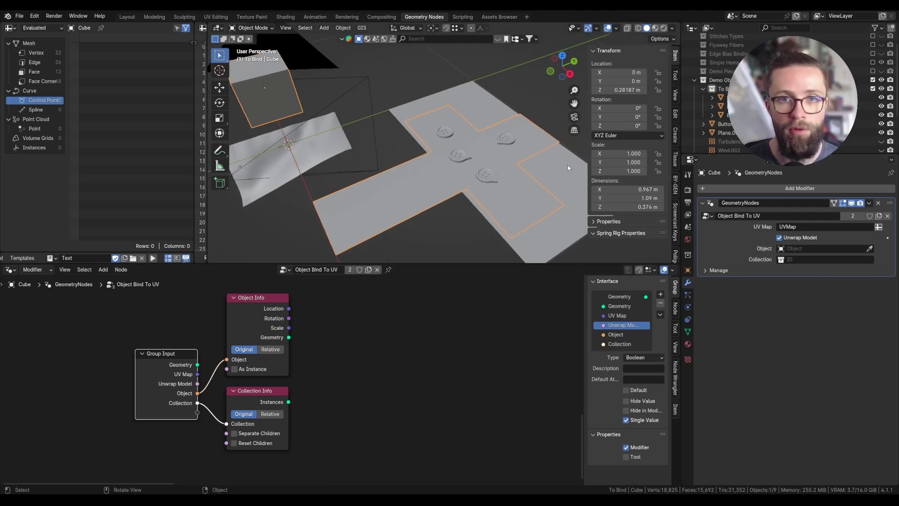
click(869, 250)
click(792, 150)
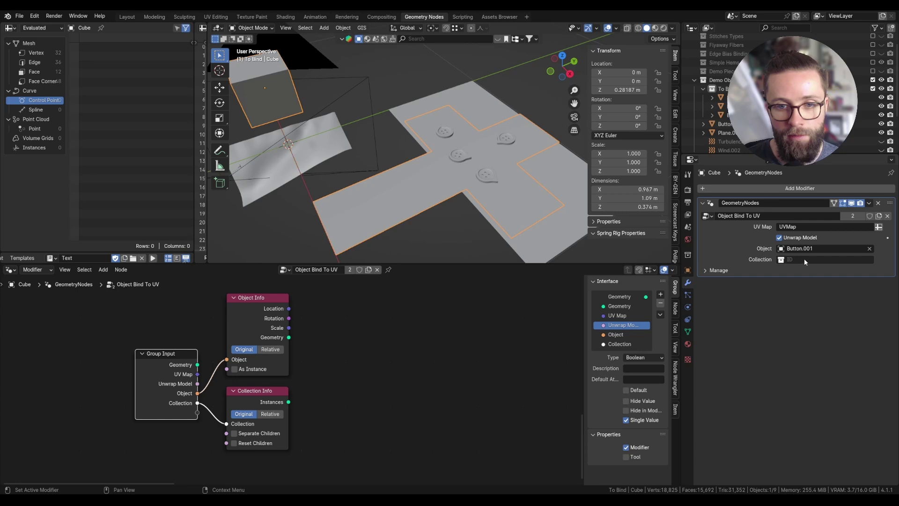
click(327, 137)
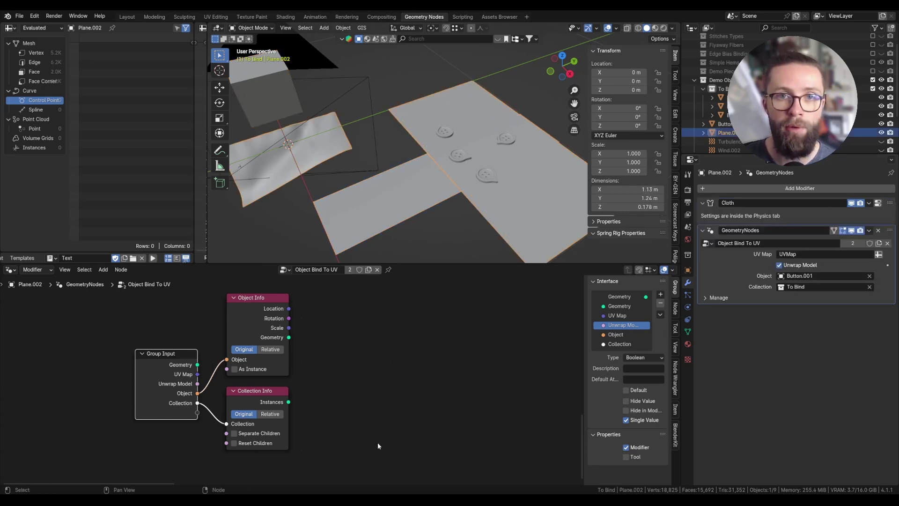
Step: Enable As Instance on the Object Info node and Separate Children on the Collection Info node
click(260, 370)
key(g)
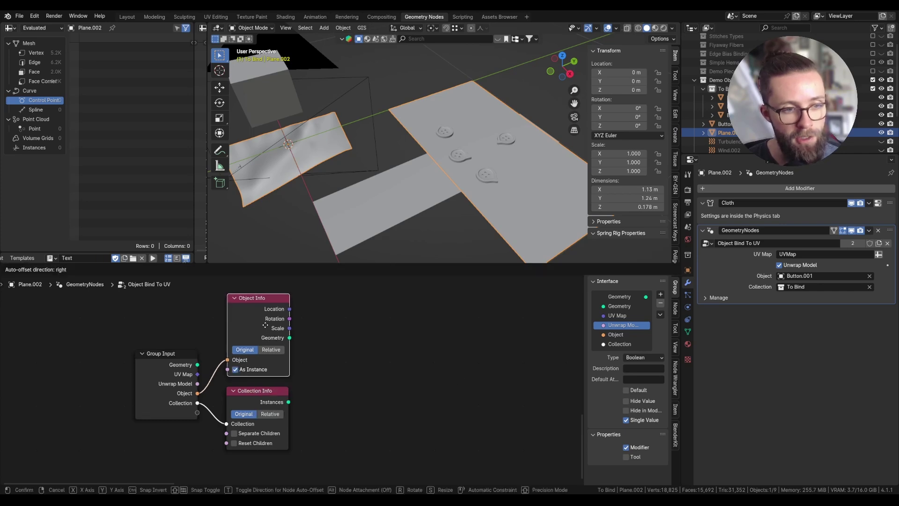
click(265, 325)
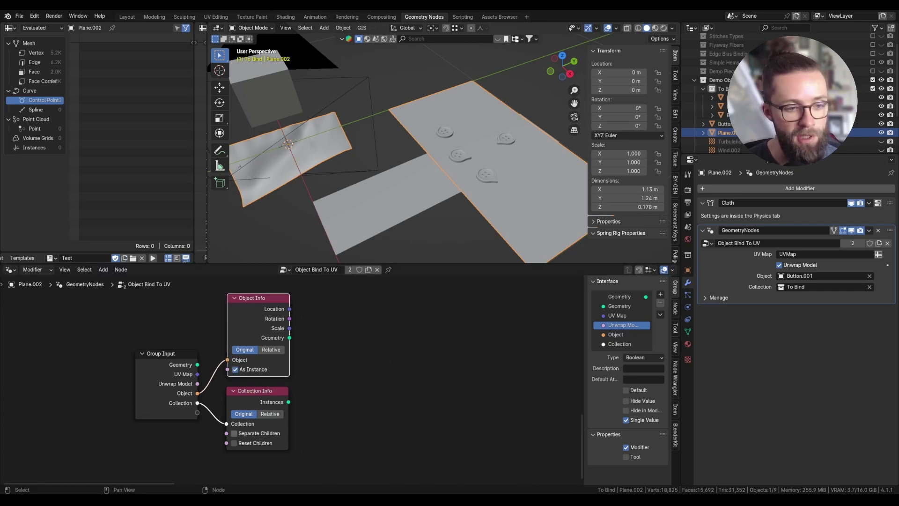
click(234, 433)
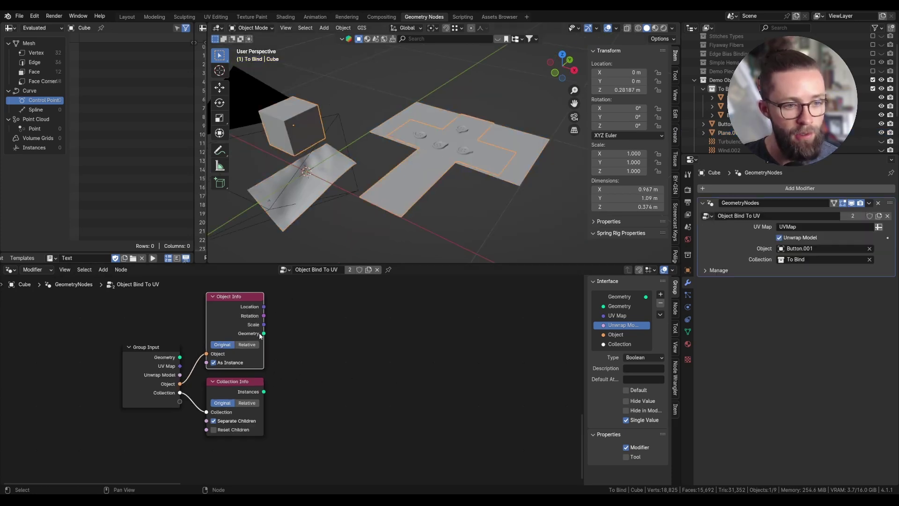
Step: Combine the Object Info's Geometry and the Collection Info's Instances in a new Join Geometry node
drag(259, 336, 331, 353)
text(join)
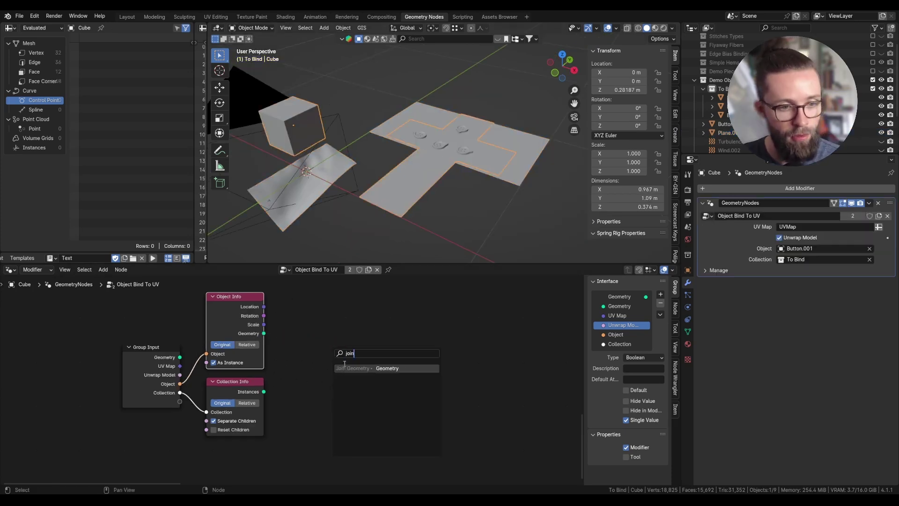
key(Return)
drag(265, 391, 359, 360)
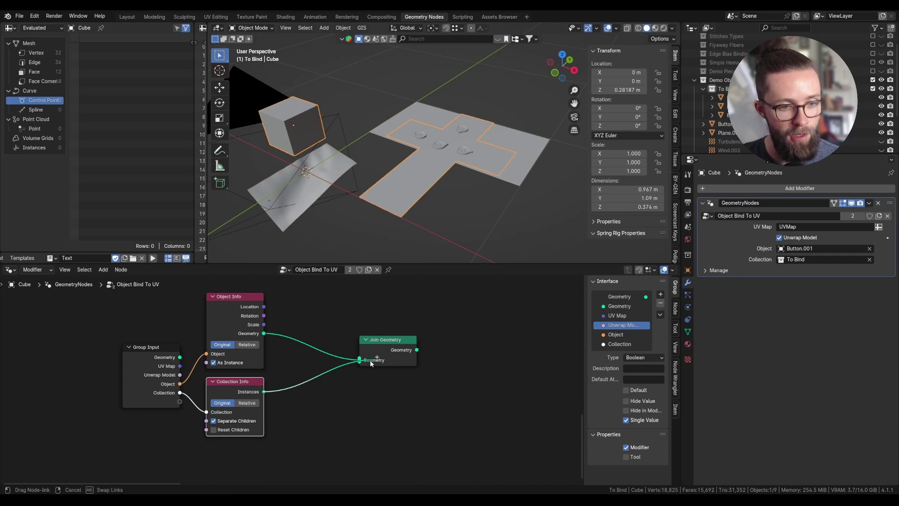
Step: Preview the Join Geometry output through a Viewer node and inspect where the button instances sit relative to the originals
ctrl+shift+click(388, 357)
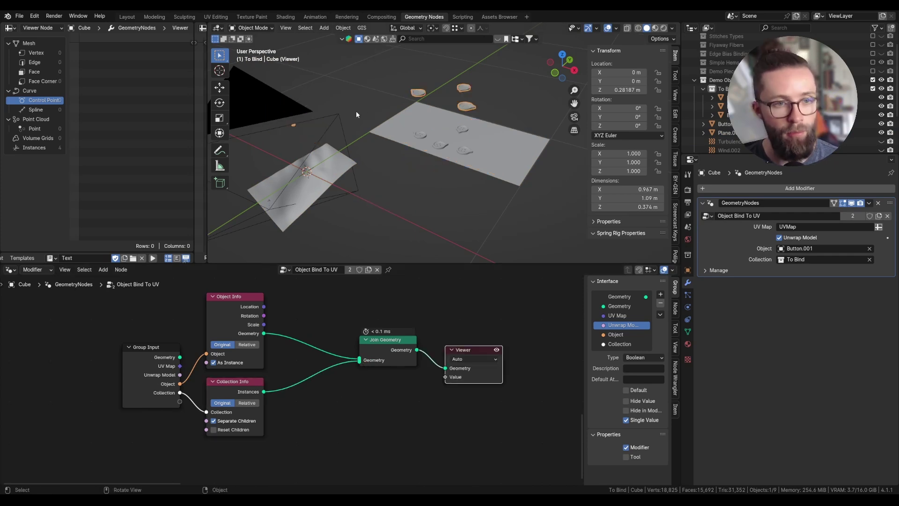
middle_drag(346, 126, 435, 84)
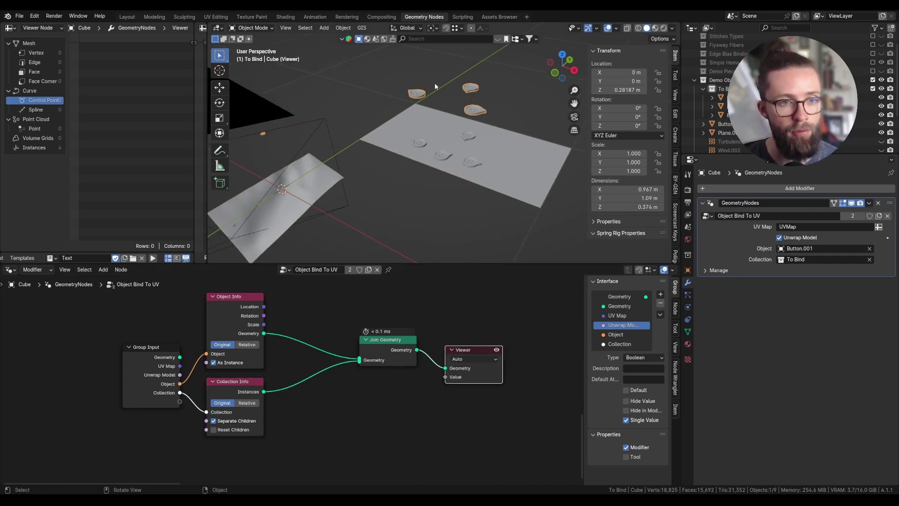
middle_drag(246, 126, 322, 126)
scroll(296, 124, up, 8)
scroll(318, 132, down, 4)
scroll(316, 141, down, 3)
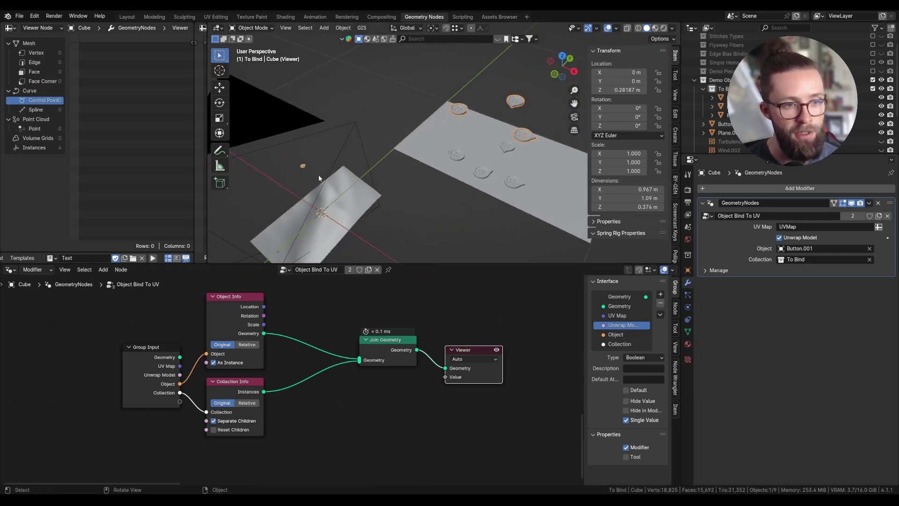
Step: Reset the Cube's location and raise it along Z to about 0.34 m
scroll(319, 175, up, 2)
scroll(320, 175, down, 3)
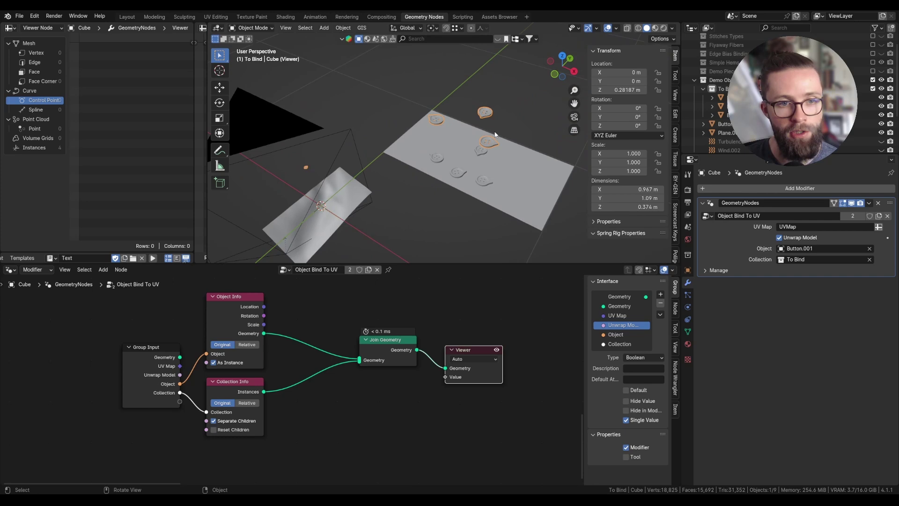
mouse_move(495, 135)
middle_down()
mouse_move(463, 94)
mouse_move(478, 131)
middle_up()
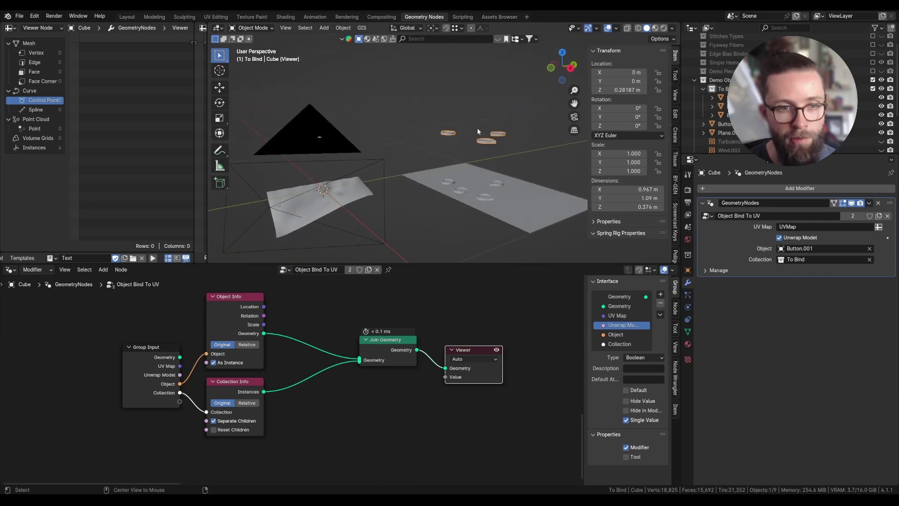
key(alt+g)
middle_drag(482, 166, 487, 190)
key(g)
key(z)
click(488, 133)
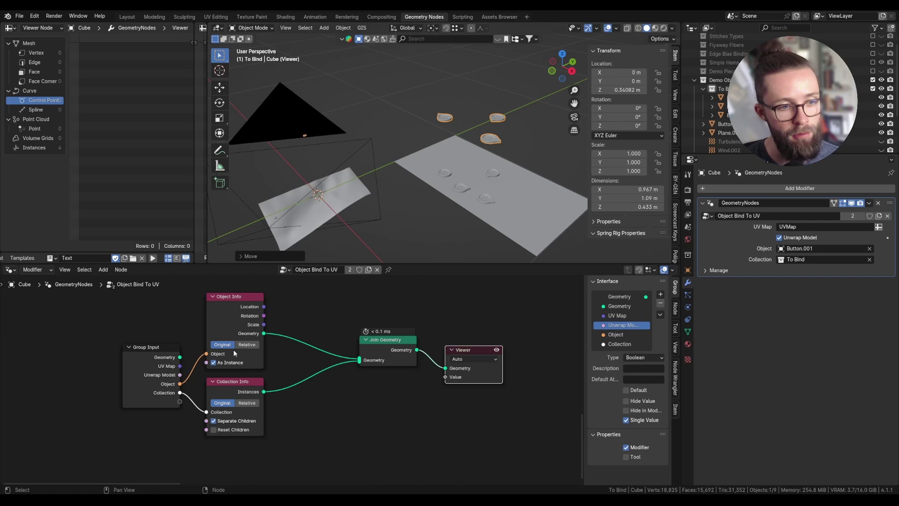
Step: Try the Relative transform space on the Object Info and Collection Info nodes and restore Original
click(247, 403)
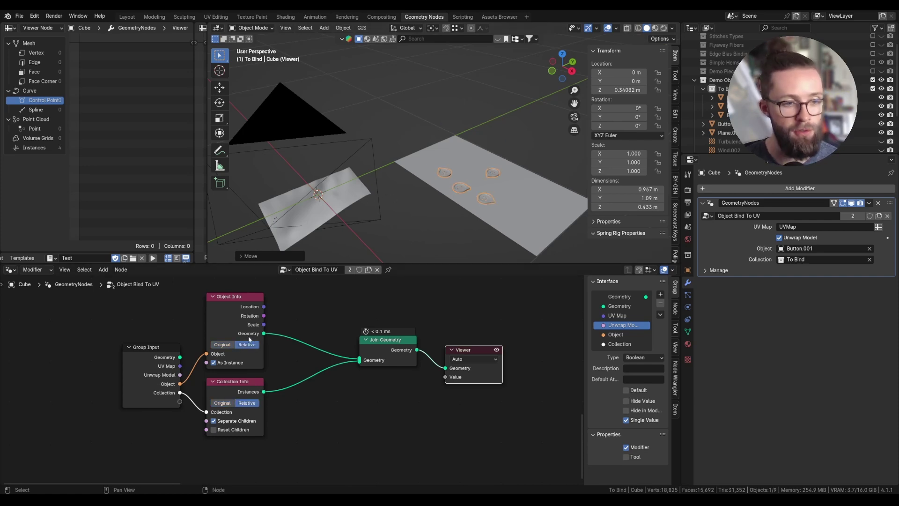
scroll(484, 165, down, 2)
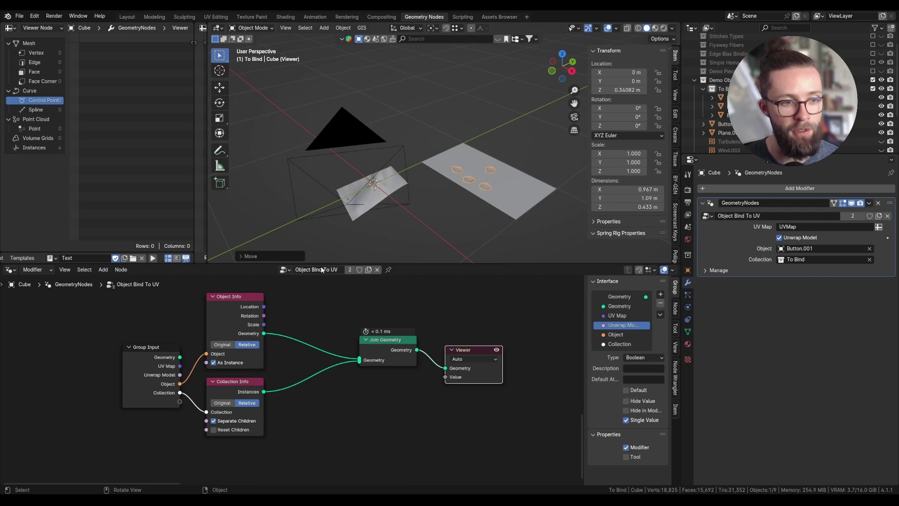
click(222, 403)
Step: Feed the Object Info's Geometry into a new Translate Instances node and drive its Translation with the object's Location
drag(129, 327, 263, 418)
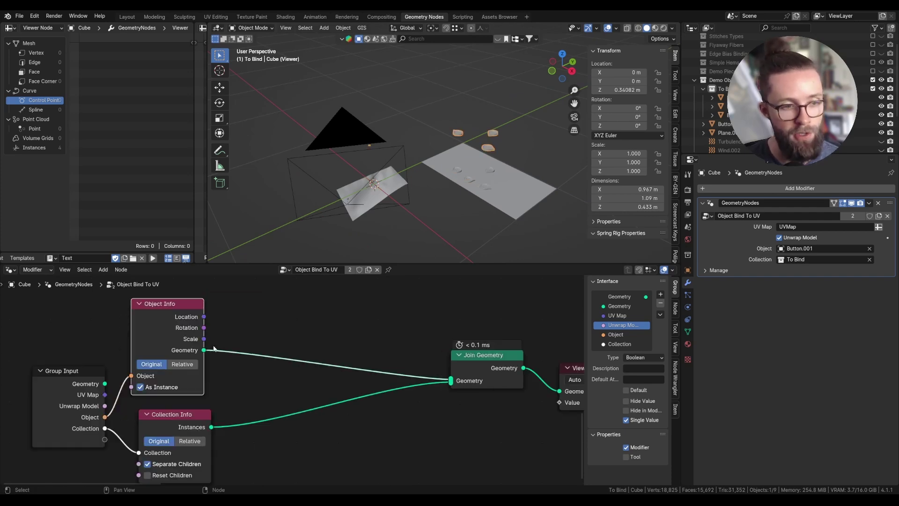
drag(204, 351, 253, 311)
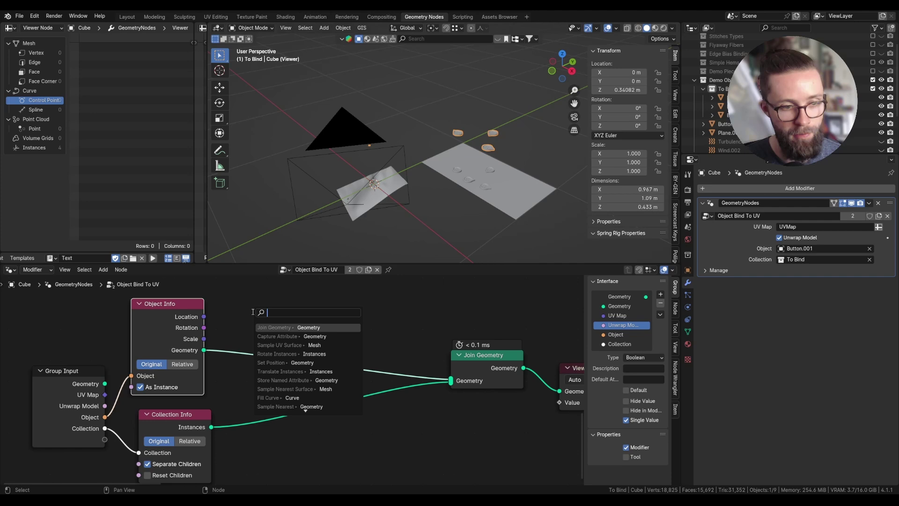
text(trans)
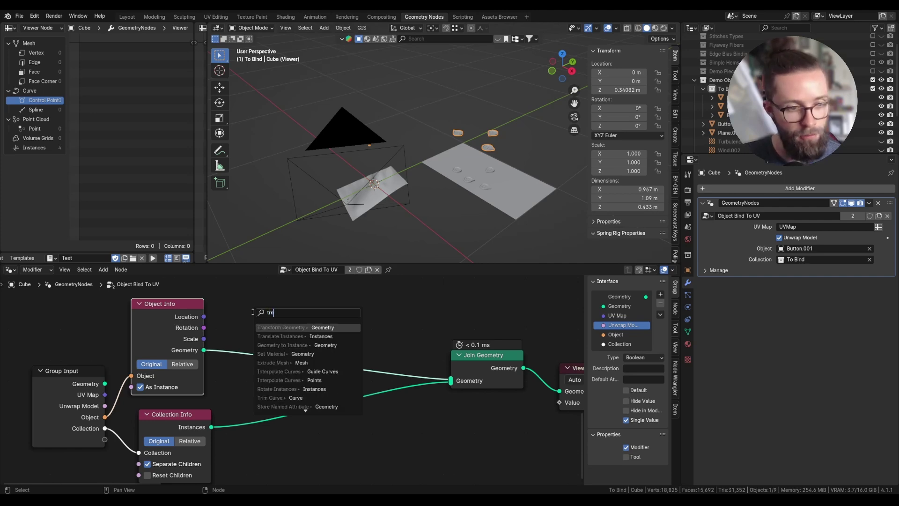
click(280, 335)
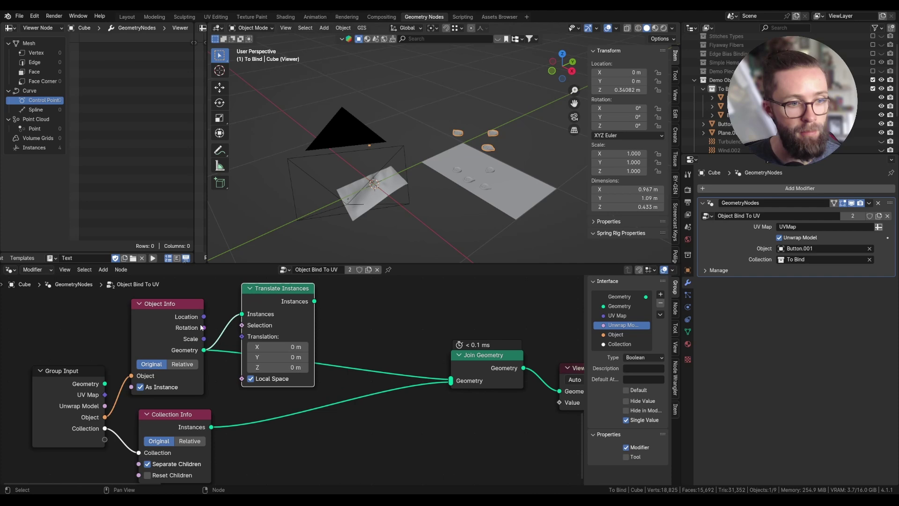
drag(204, 316, 242, 337)
Step: Chain a Scale Instances node after Translate Instances and drive its Scale with the Object Info's Scale
drag(315, 301, 349, 306)
text(scale)
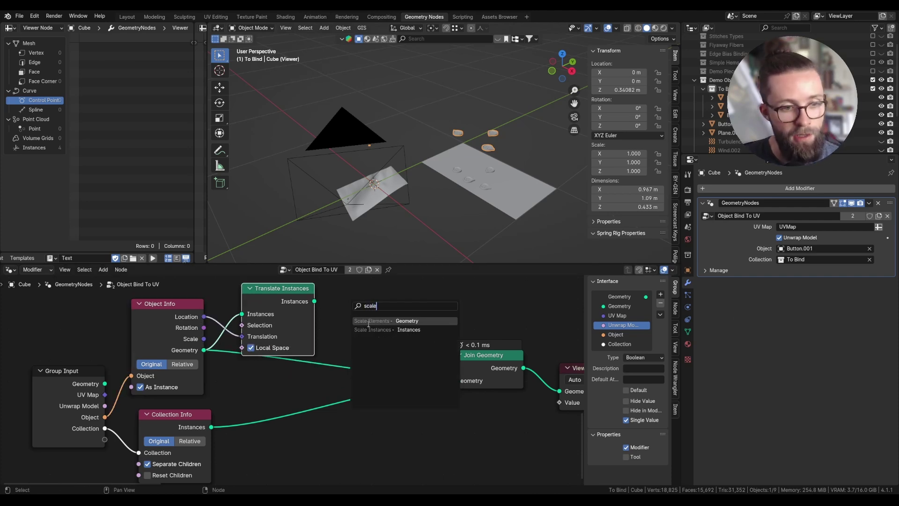
click(370, 330)
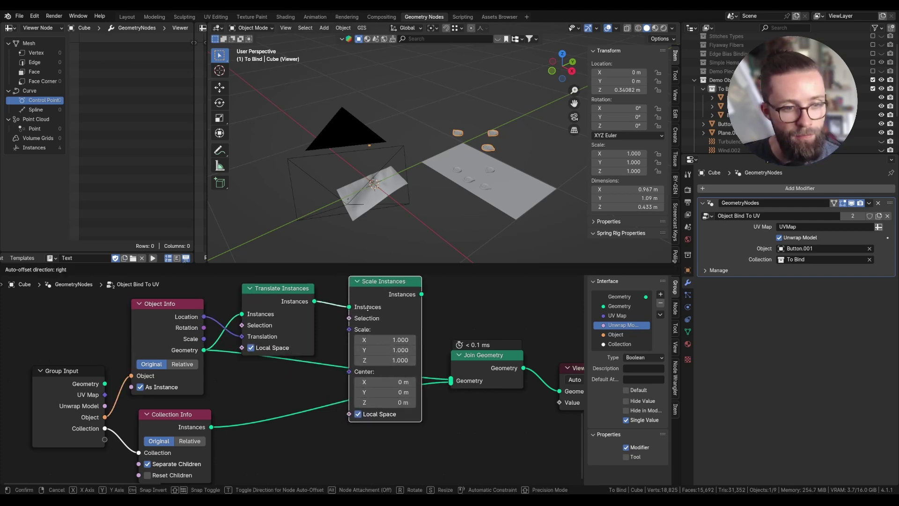
click(368, 309)
scroll(221, 360, up, 1)
drag(203, 337, 360, 327)
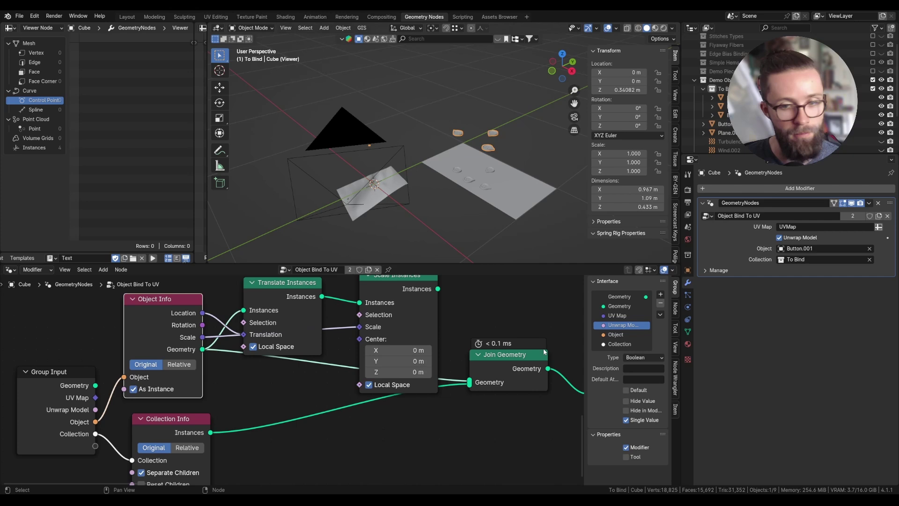
Step: Chain a Rotate Instances node after Scale Instances and drive its Rotation with the Object Info's Rotation
middle_drag(438, 289, 344, 299)
drag(345, 299, 374, 297)
text(roat)
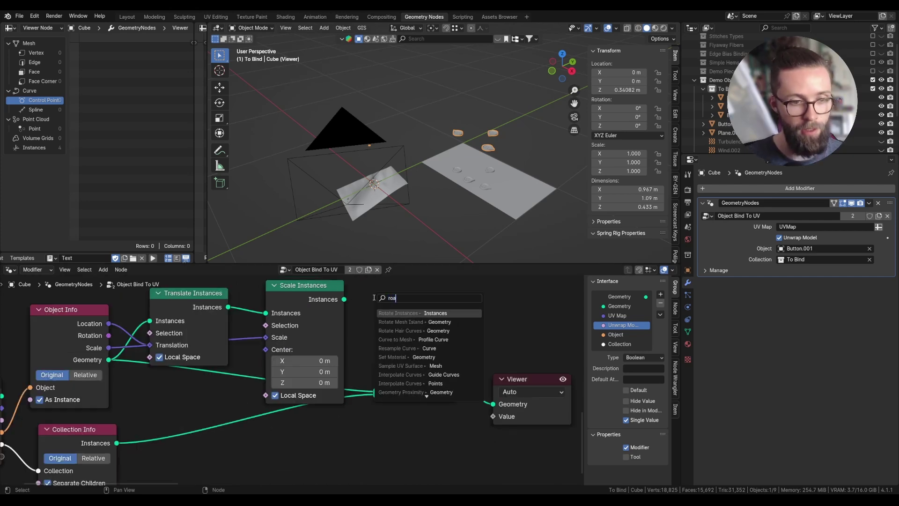
click(398, 312)
click(393, 293)
drag(108, 336, 375, 334)
Step: Connect the Rotate Instances output to Join Geometry in place of the direct Object Info link and check the buttons' placement
middle_drag(487, 351, 395, 297)
drag(478, 400, 358, 312)
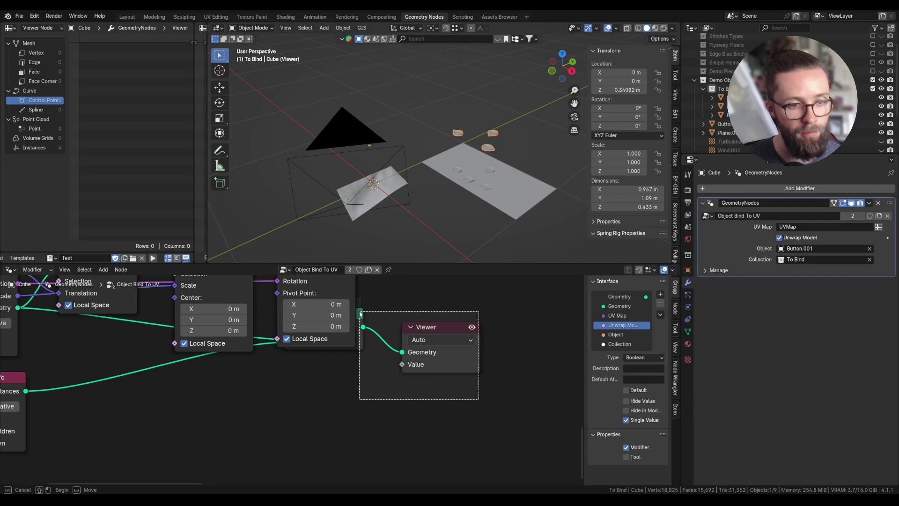
drag(340, 288, 406, 412)
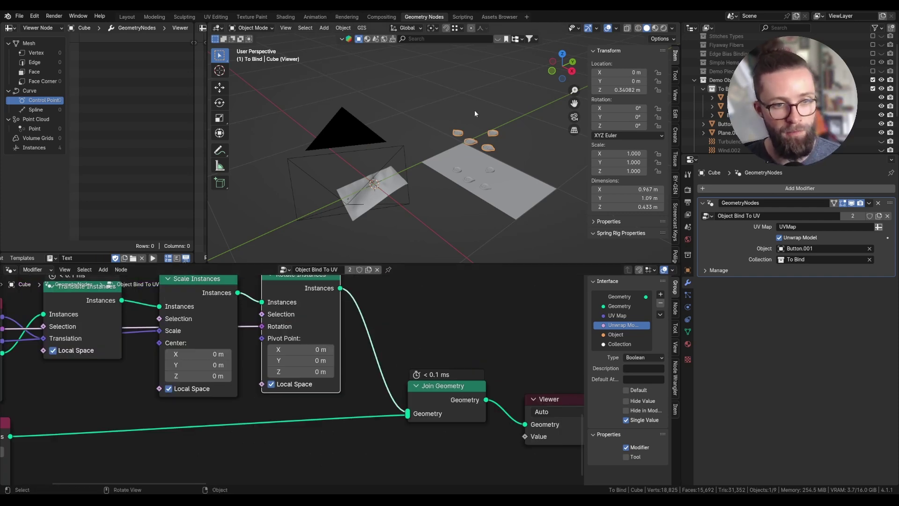
middle_drag(474, 114, 480, 160)
middle_drag(480, 160, 486, 159)
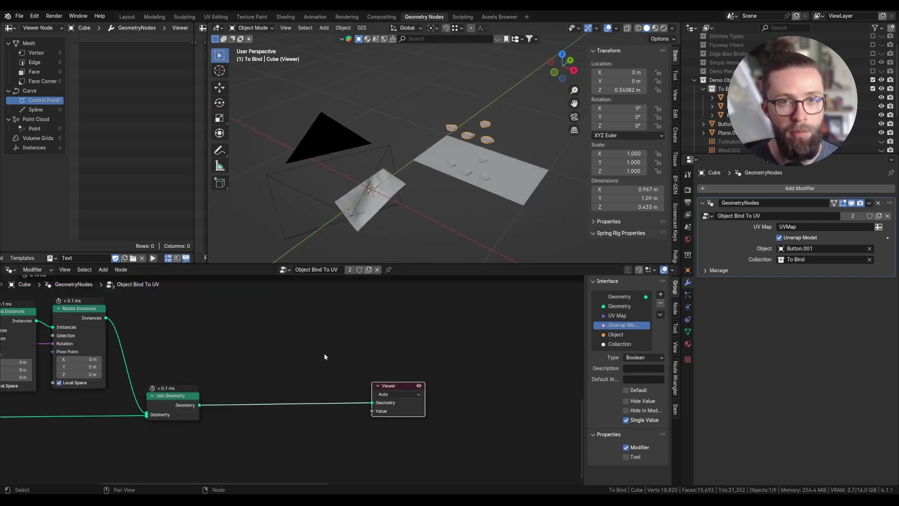
Step: Insert two Capture Attribute nodes between Join Geometry and the Viewer, both on the Instance domain
scroll(324, 355, up, 4)
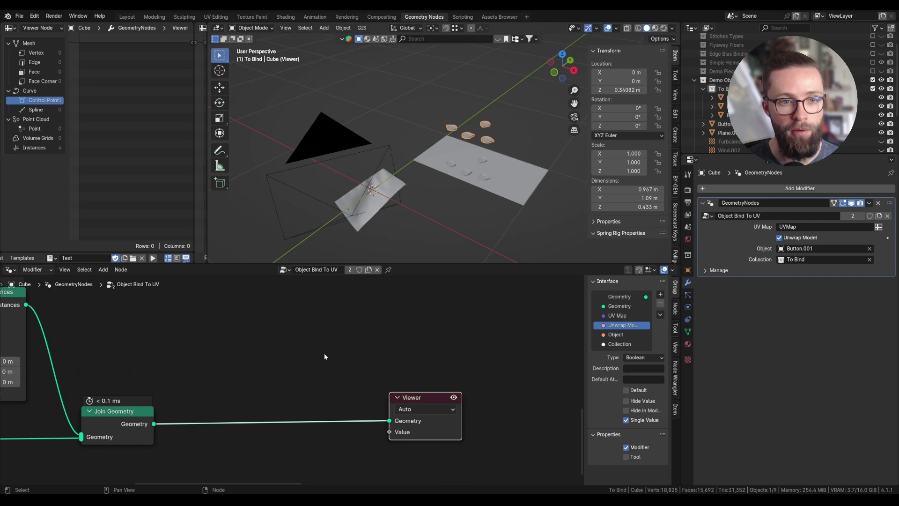
middle_drag(325, 356, 384, 335)
middle_drag(302, 375, 382, 351)
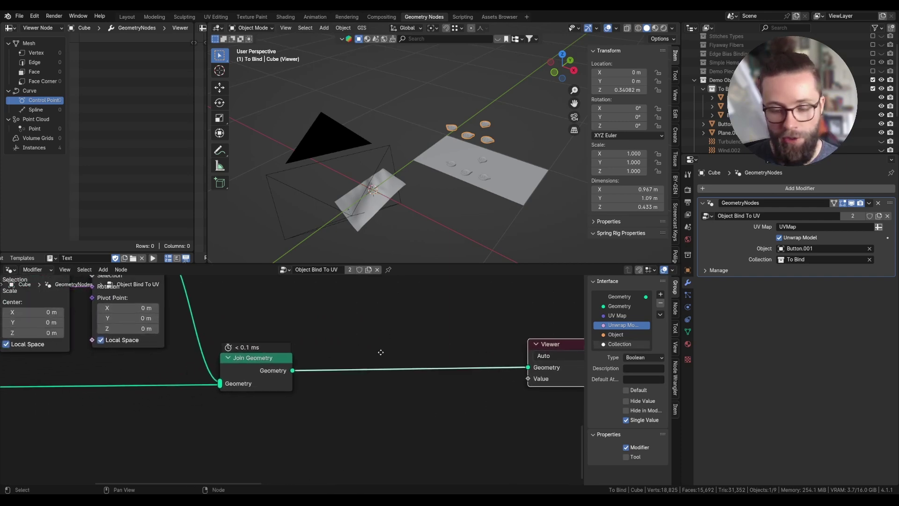
key(shift+a)
click(308, 287)
text(capture)
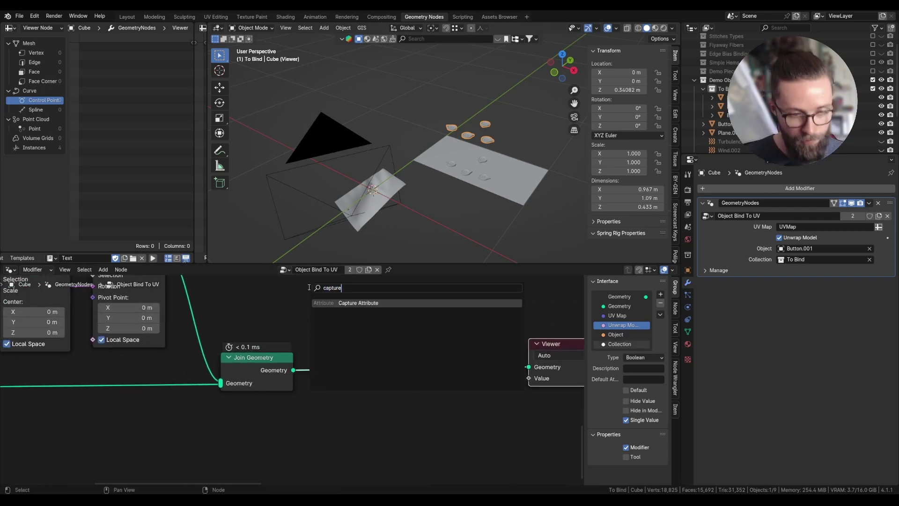
click(346, 363)
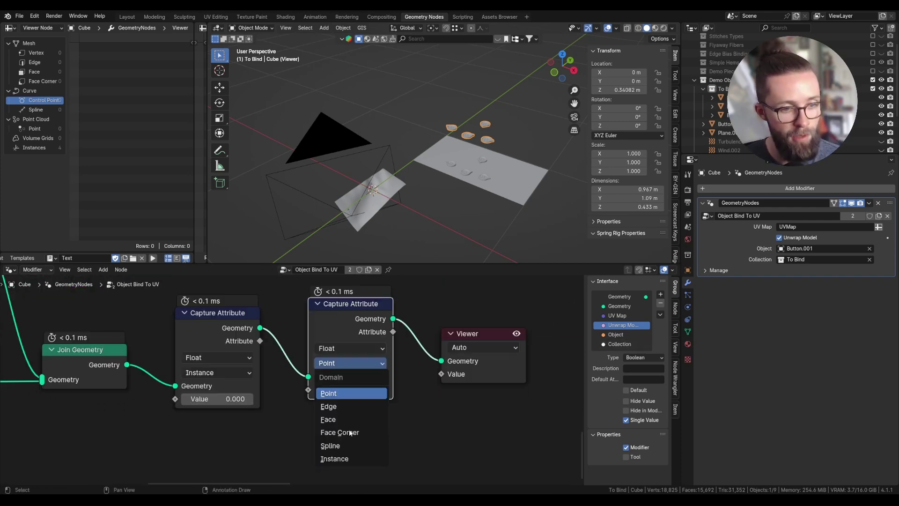
click(334, 458)
Step: Set the first Capture Attribute's data type to Quaternion and the second one's to Vector
middle_drag(219, 357, 347, 347)
click(346, 346)
click(331, 441)
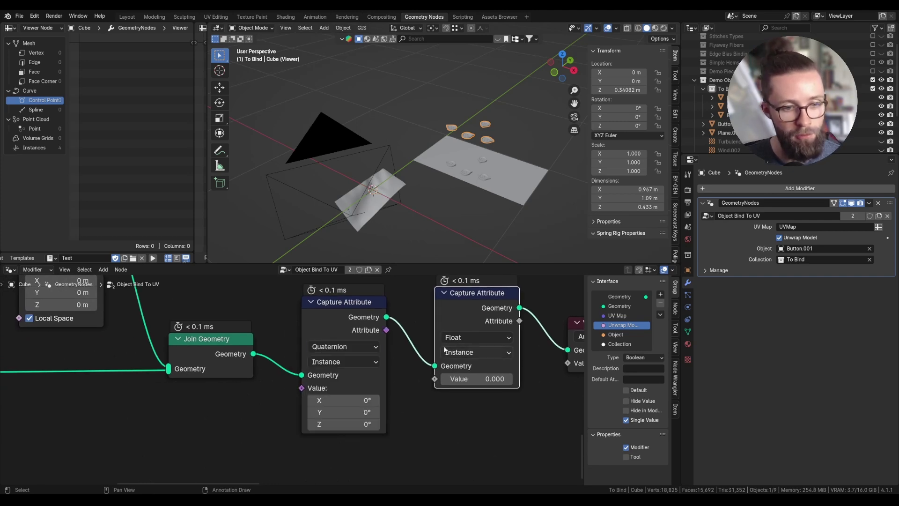
click(470, 337)
click(457, 393)
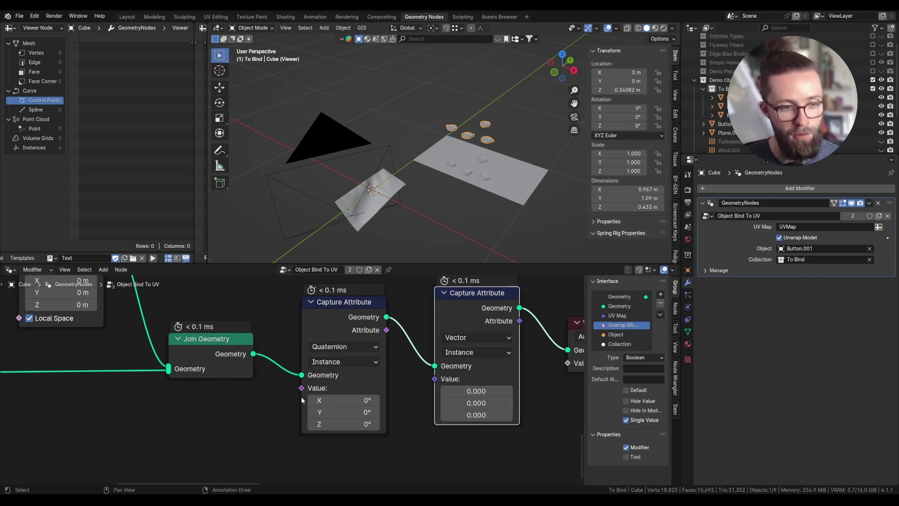
Step: Feed an Instance Rotation node into the Quaternion capture's Value and a Position node into the Vector capture's Value
drag(302, 388, 303, 390)
drag(255, 404, 254, 403)
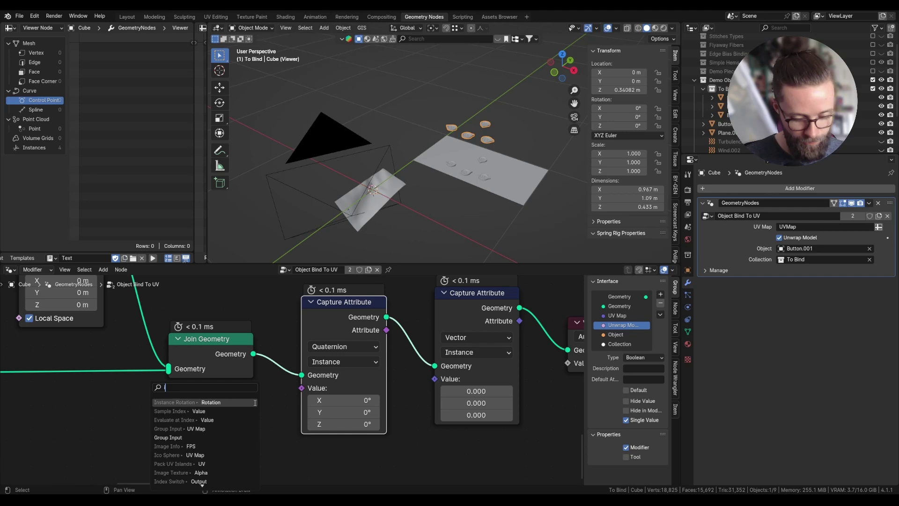
text(instance)
click(210, 410)
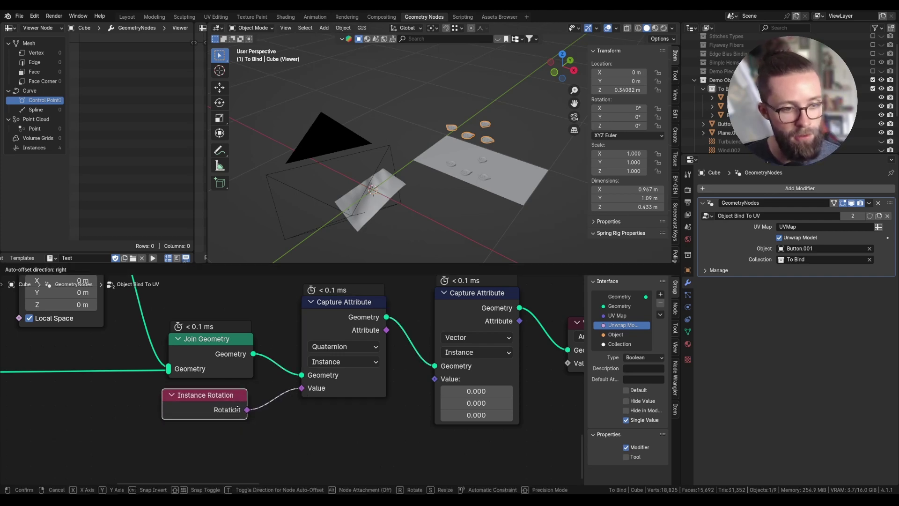
click(244, 412)
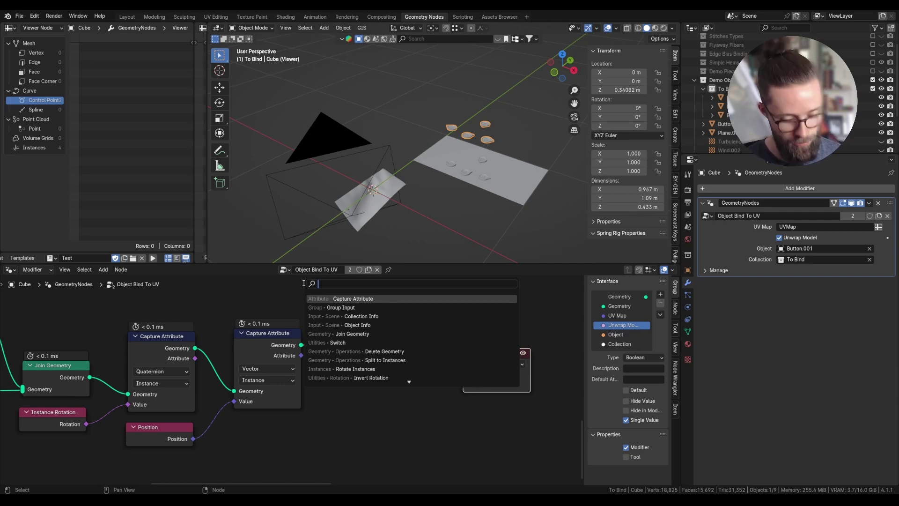
Step: Insert a Rotate Instances node before the Viewer and drive its Rotation with the captured rotation through an Invert Rotation node
click(369, 369)
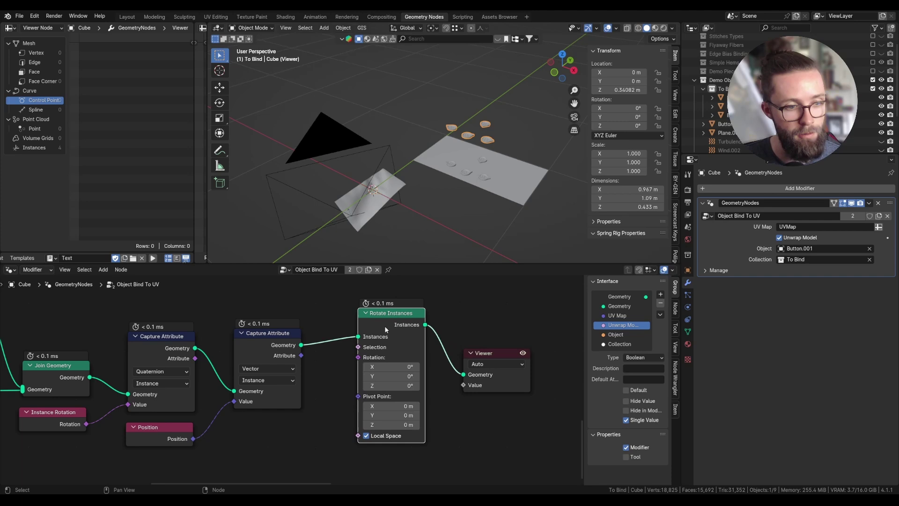
drag(227, 327, 256, 425)
text(inver)
click(281, 402)
click(291, 380)
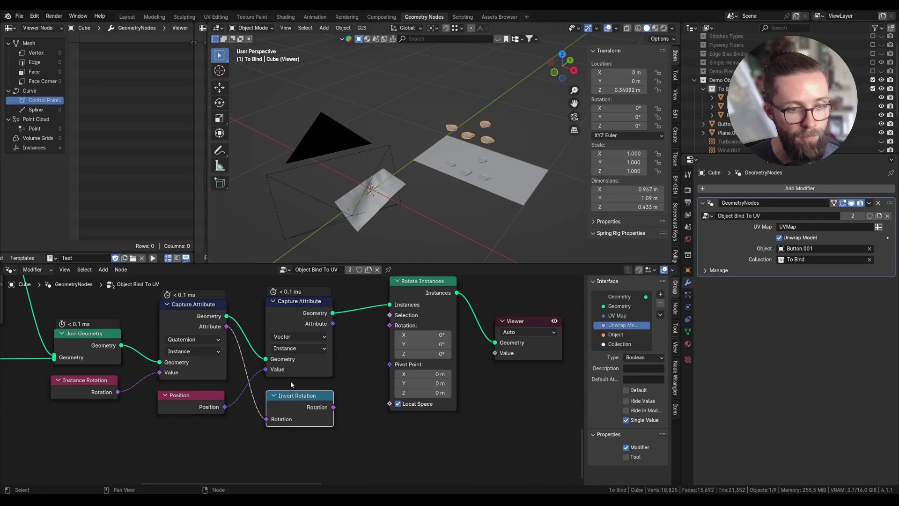
drag(330, 407, 388, 329)
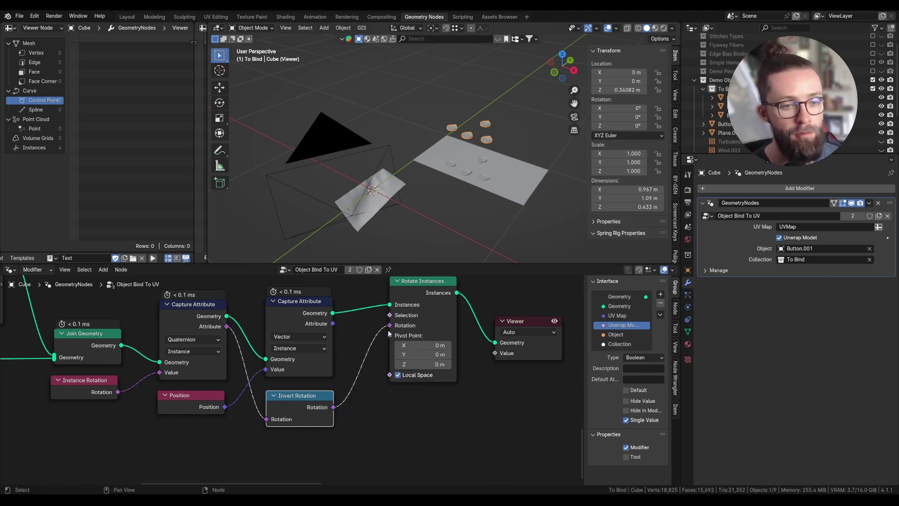
drag(423, 302, 412, 318)
scroll(425, 331, down, 1)
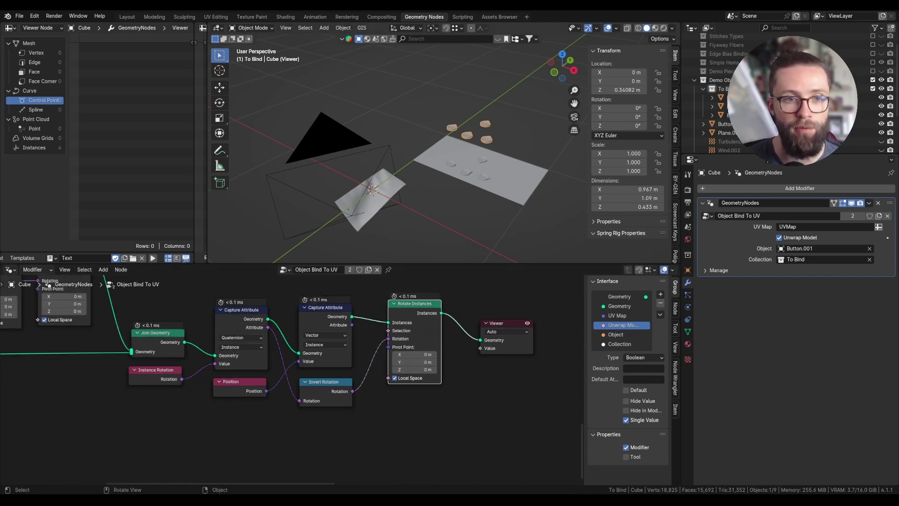
Step: Add a Sample UV Surface node below the captures and set its data type to Vector
scroll(475, 304, down, 2)
key(shift+a)
text(sample uv)
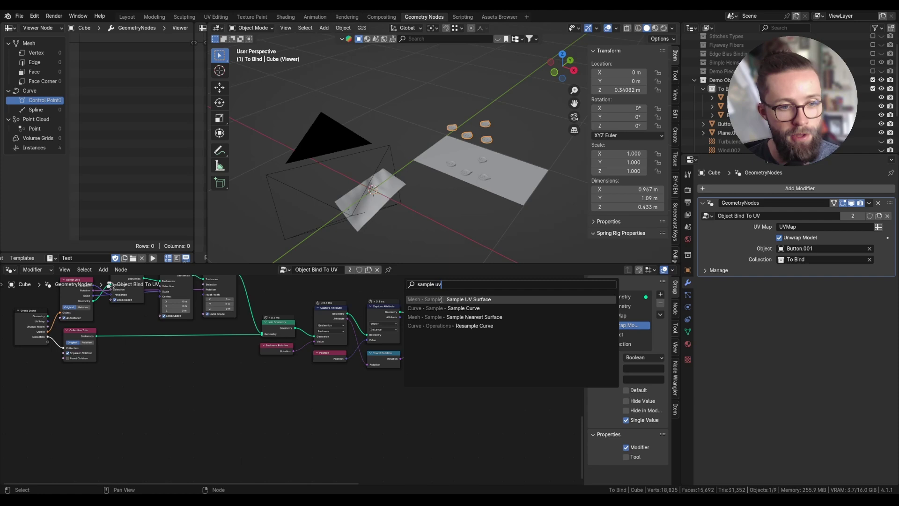
click(441, 299)
click(420, 403)
scroll(420, 404, up, 5)
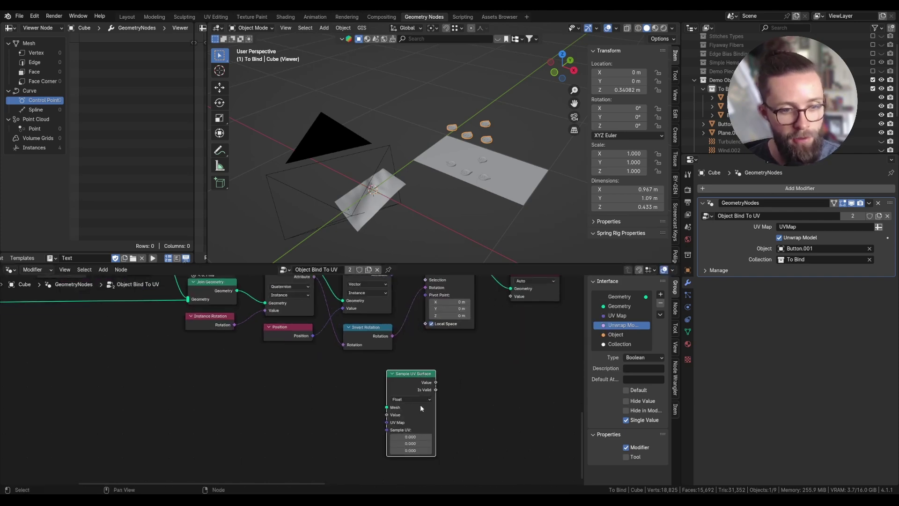
scroll(462, 374, up, 2)
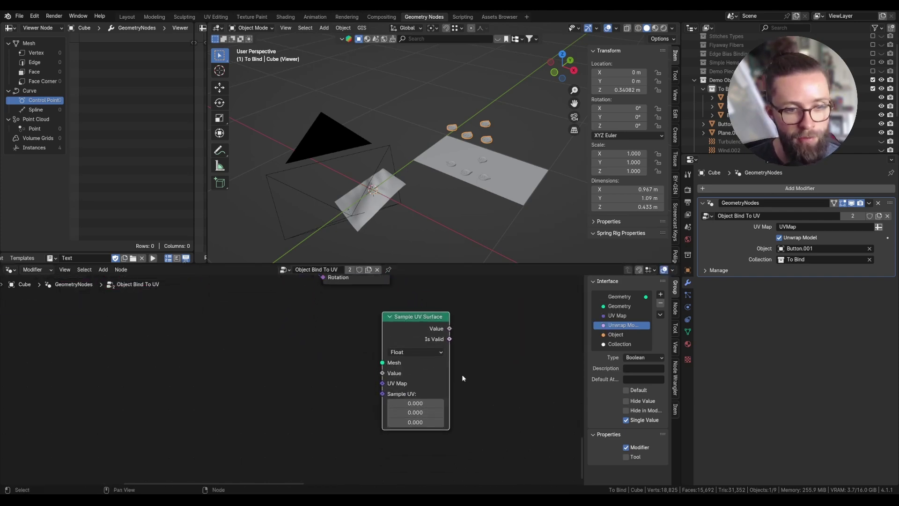
click(418, 346)
click(384, 402)
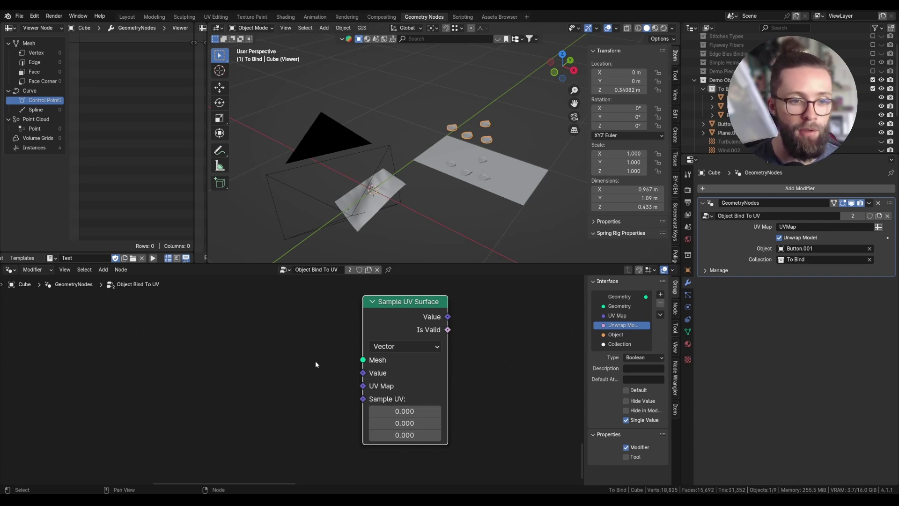
Step: Examine Button.001's position on the flat unwrapped plane and compare it with the draped cloth
scroll(488, 124, up, 3)
click(456, 204)
scroll(461, 204, up, 3)
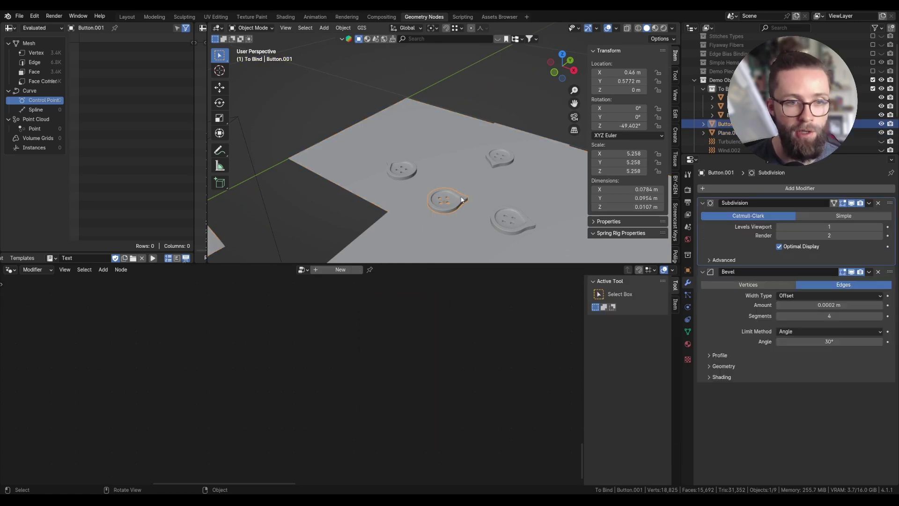
key(g)
key(Escape)
scroll(450, 183, down, 4)
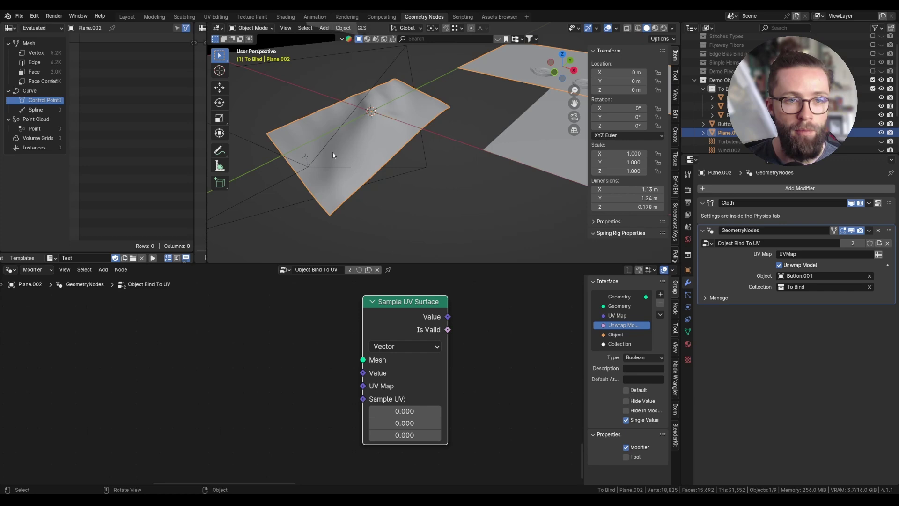
Step: With Plane.002 active, add a Group Input beside Sample UV Surface and link its Geometry to Mesh and UV Map to UV Map
scroll(406, 115, down, 3)
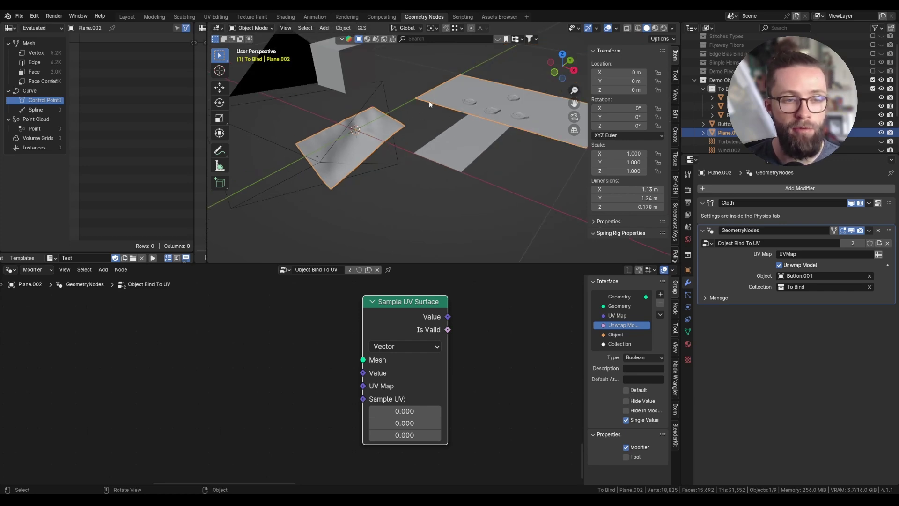
click(487, 111)
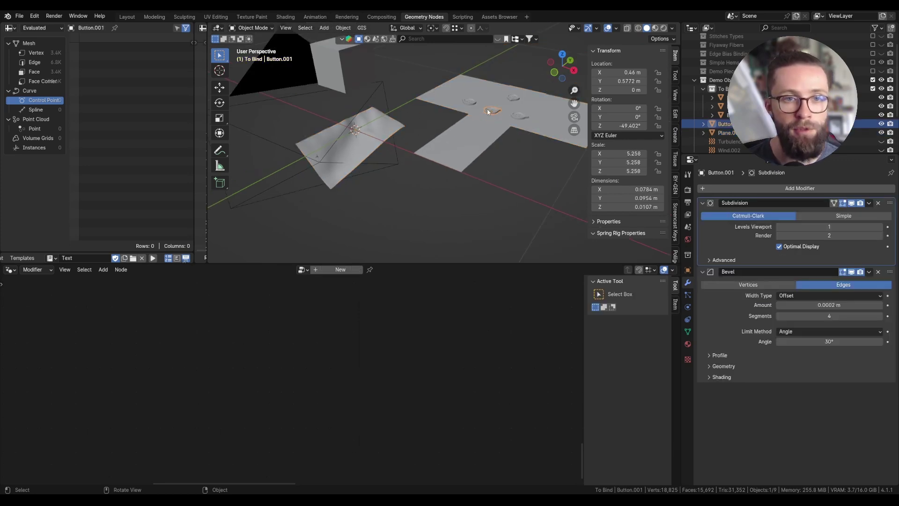
click(362, 147)
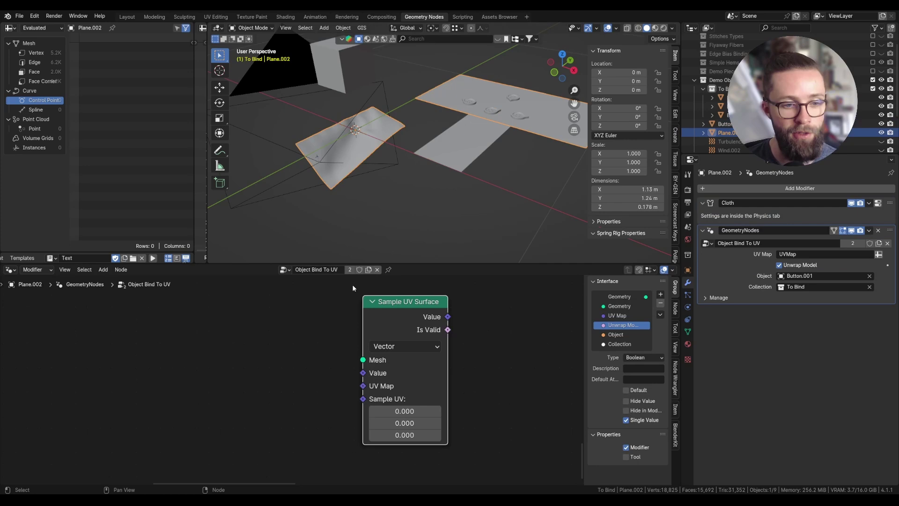
scroll(353, 348, down, 2)
middle_drag(336, 363, 415, 351)
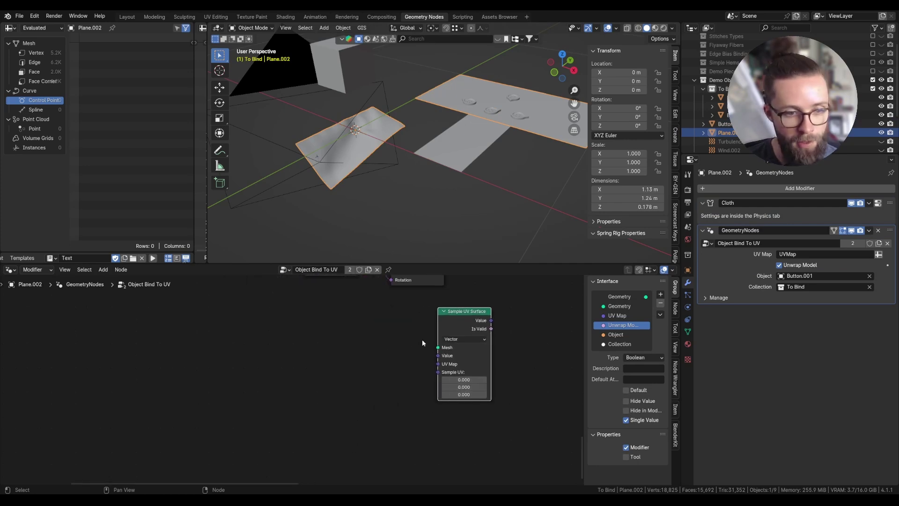
key(shift+a)
text(group)
key(Return)
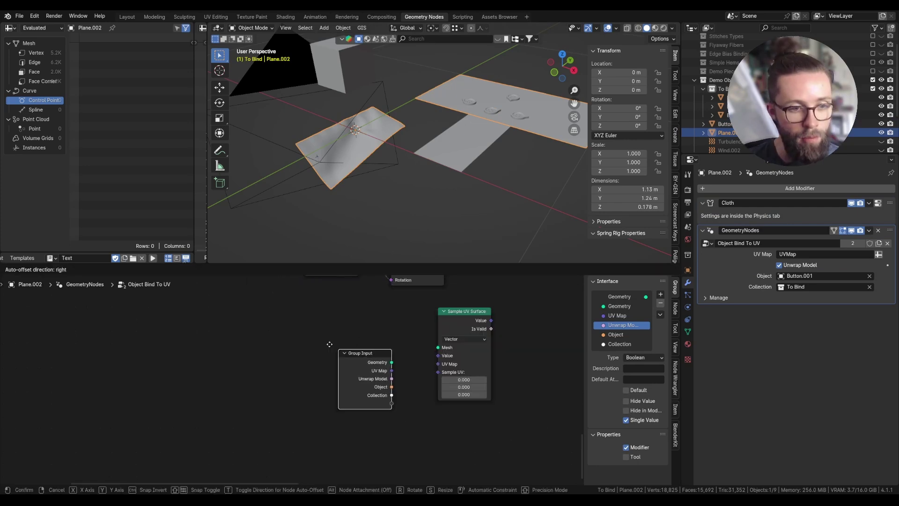
click(337, 356)
drag(359, 343, 407, 378)
scroll(383, 360, up, 1)
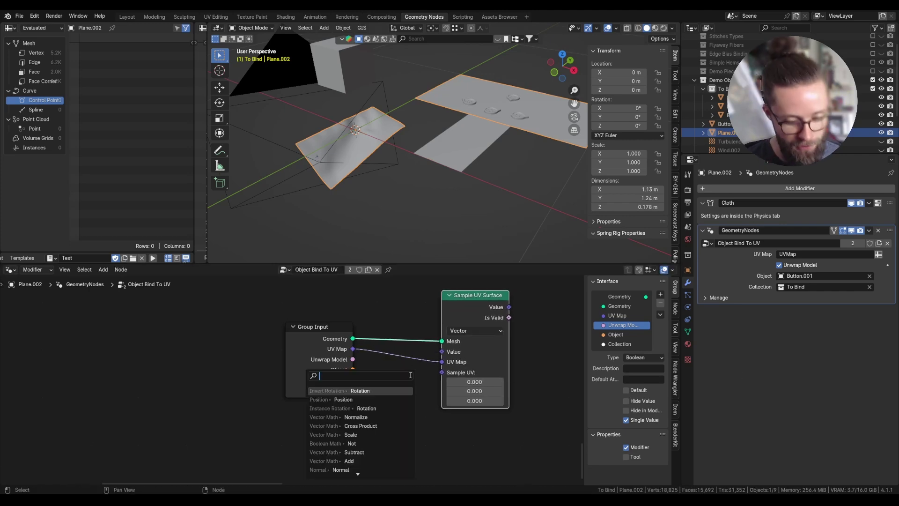
Step: Feed a Position node into Sample UV Surface's Value and the captured position from the Vector capture into its Sample UV
text(posi)
key(Return)
click(424, 364)
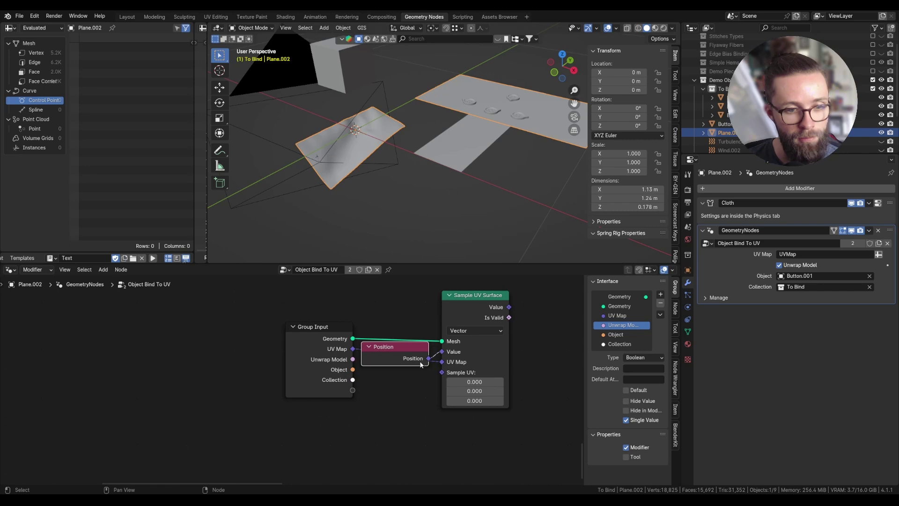
middle_drag(486, 373, 456, 413)
scroll(457, 414, down, 1)
drag(456, 414, 485, 412)
scroll(363, 360, down, 6)
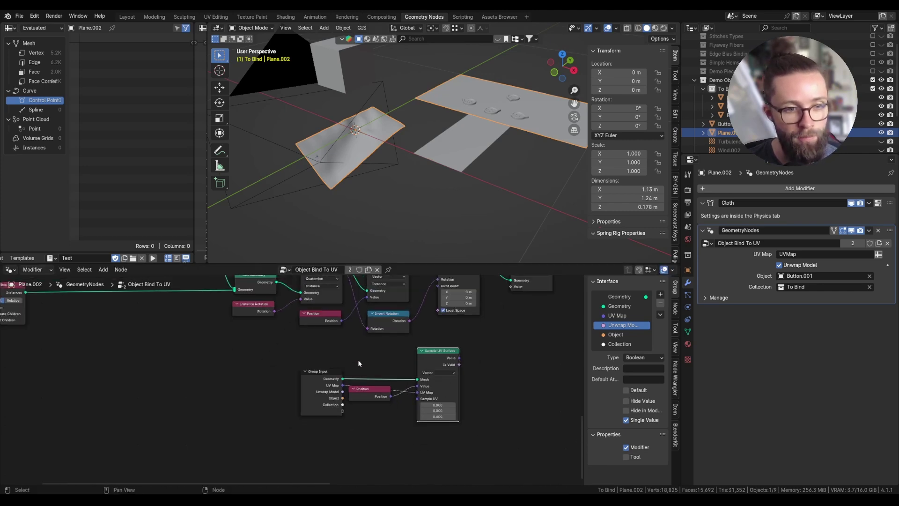
middle_drag(358, 359, 346, 396)
drag(394, 310, 409, 428)
Step: Insert a Set Position node between Rotate Instances and the Viewer and drive its Position with the Sample UV Surface value
key(shift+a)
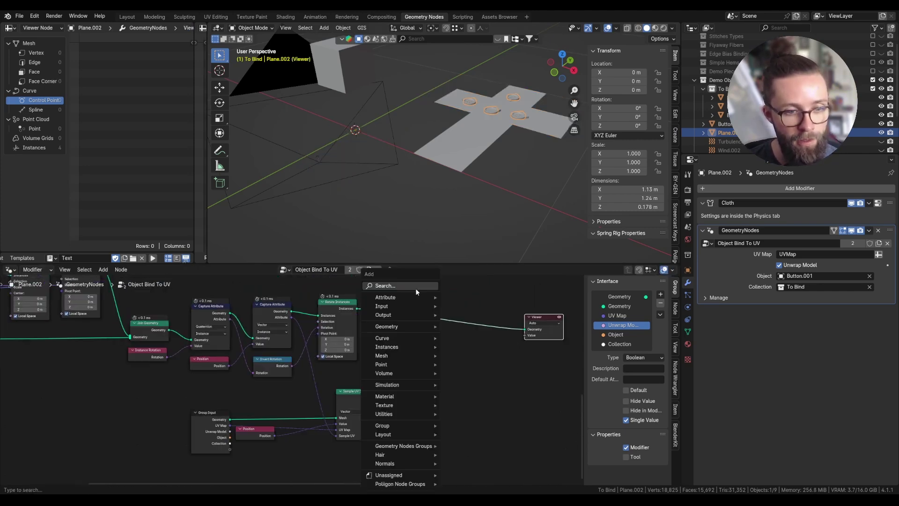
click(414, 287)
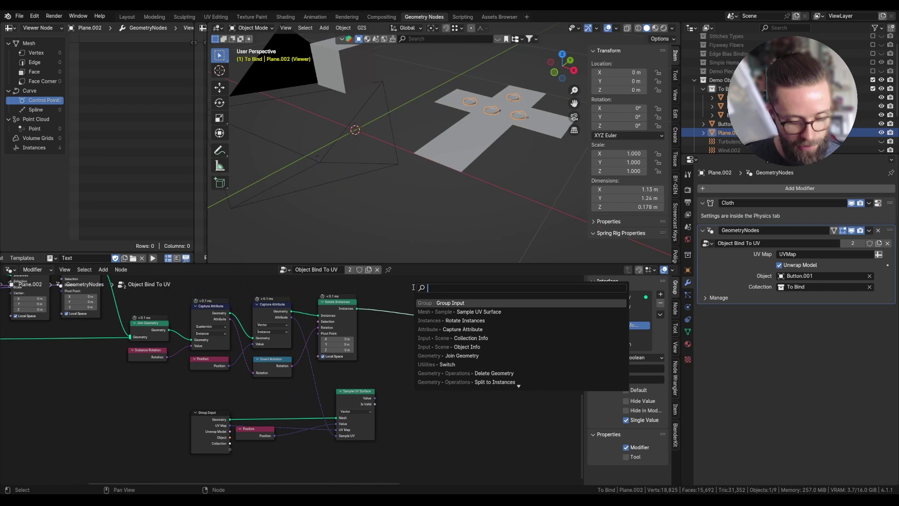
text(set)
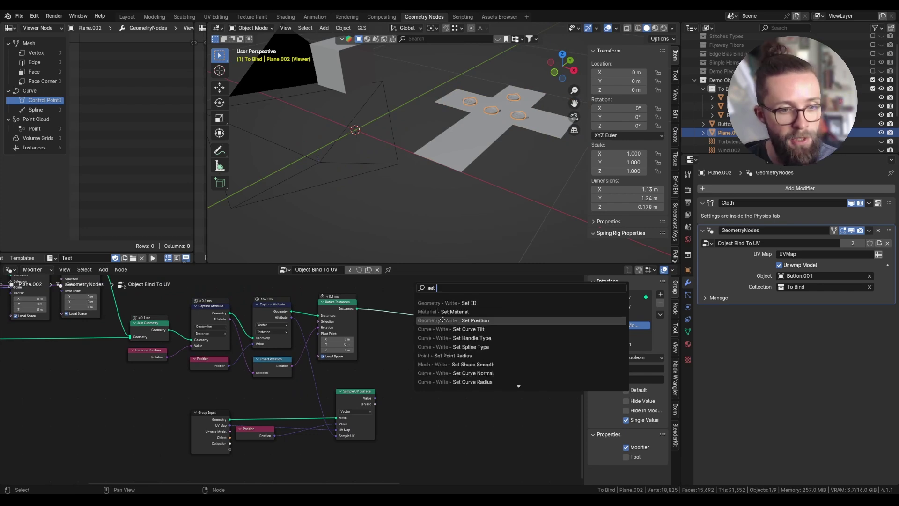
click(443, 319)
click(433, 300)
drag(375, 398, 434, 331)
Step: Add a Join Geometry node and insert it between the Switch and the Group Output
middle_drag(453, 362, 421, 395)
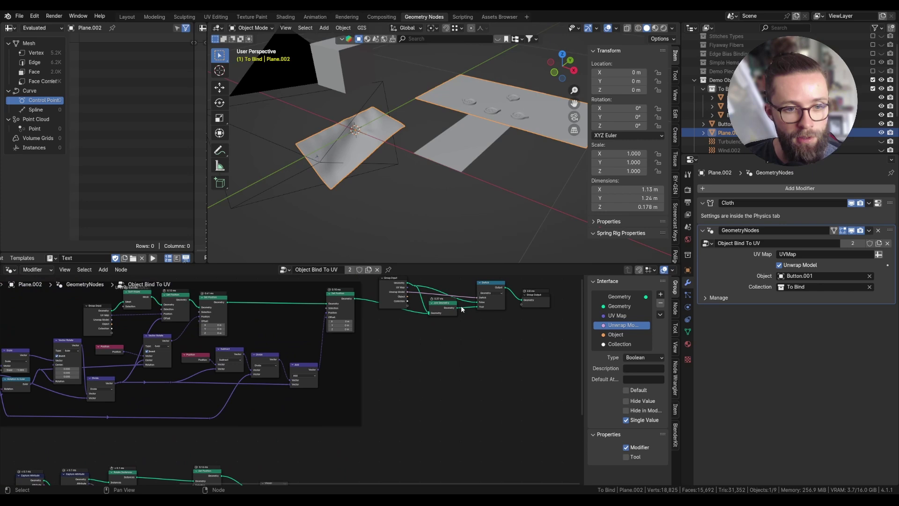
scroll(462, 309, down, 2)
key(shift+a)
text(joi)
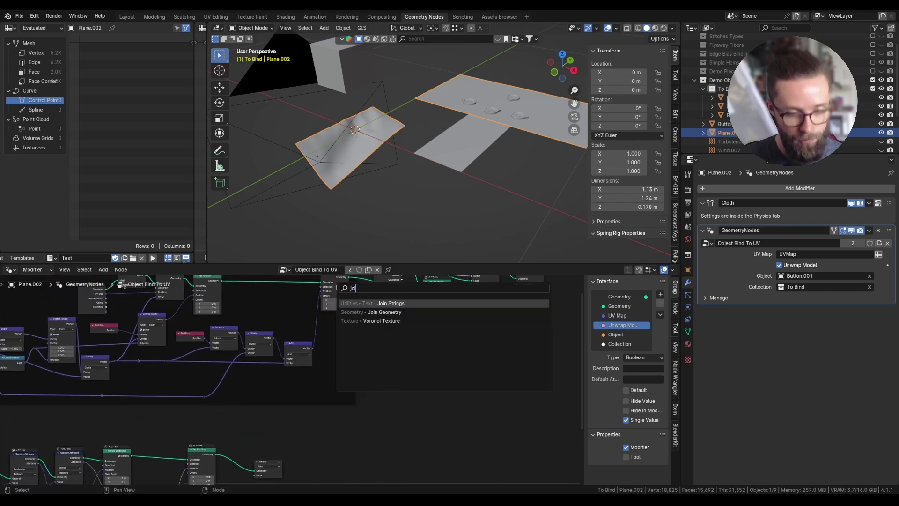
text(n)
click(356, 312)
click(314, 379)
scroll(210, 415, down, 3)
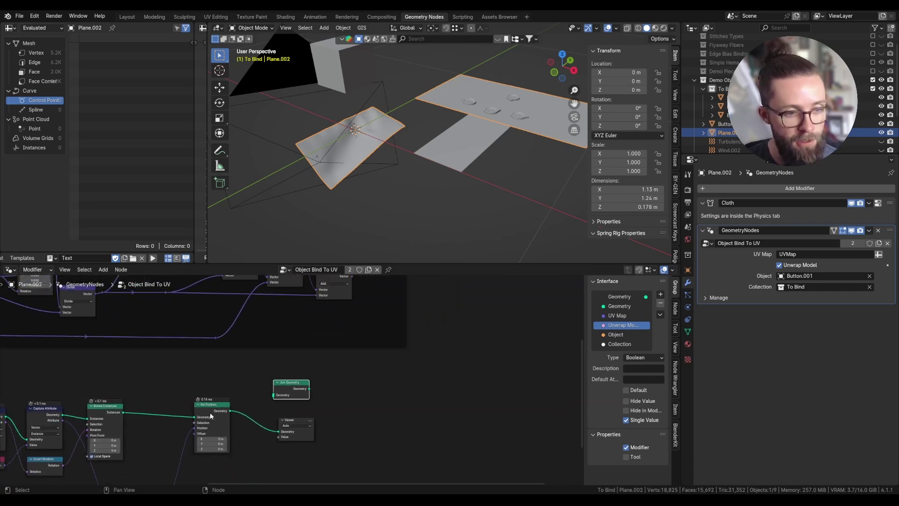
middle_drag(210, 414, 136, 461)
key(g)
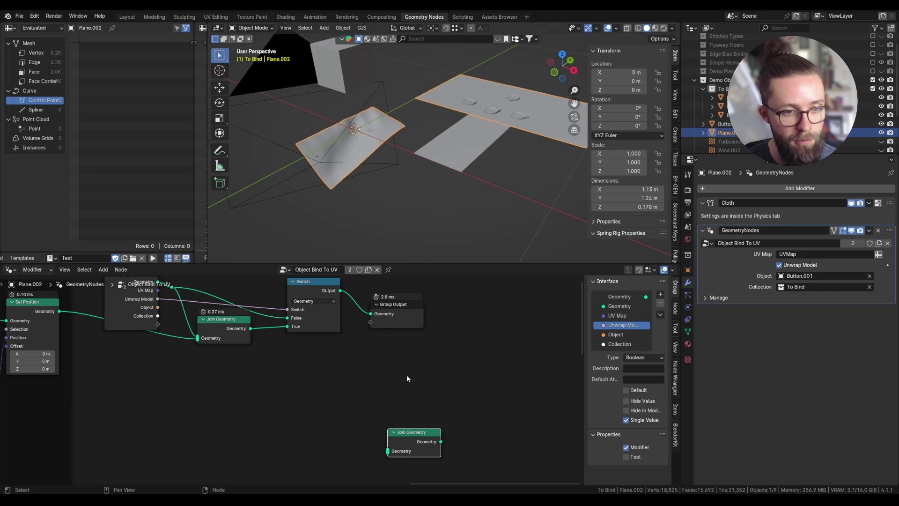
scroll(407, 379, up, 1)
drag(412, 436, 378, 293)
Step: Link the lower Set Position's Geometry into the Join Geometry before the Group Output
scroll(381, 342, down, 3)
middle_drag(323, 402, 452, 316)
scroll(347, 389, down, 2)
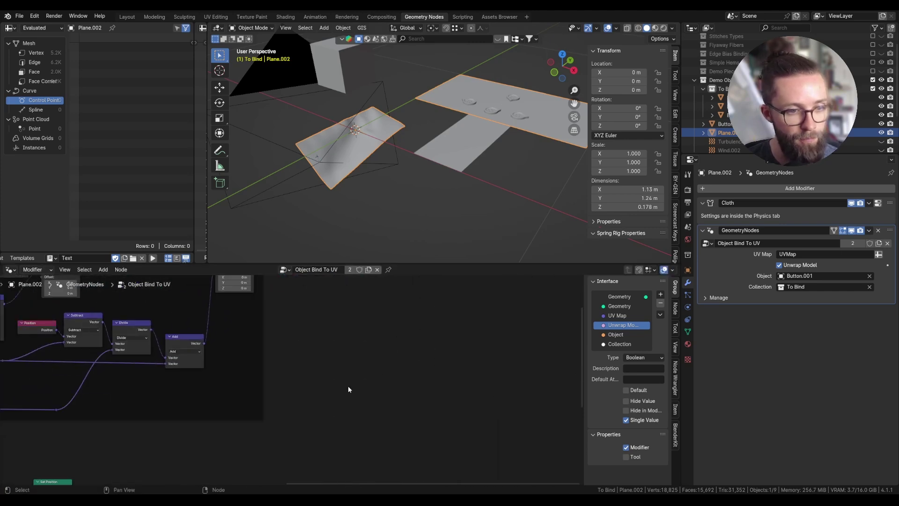
scroll(348, 390, down, 5)
drag(166, 453, 386, 325)
scroll(341, 127, up, 2)
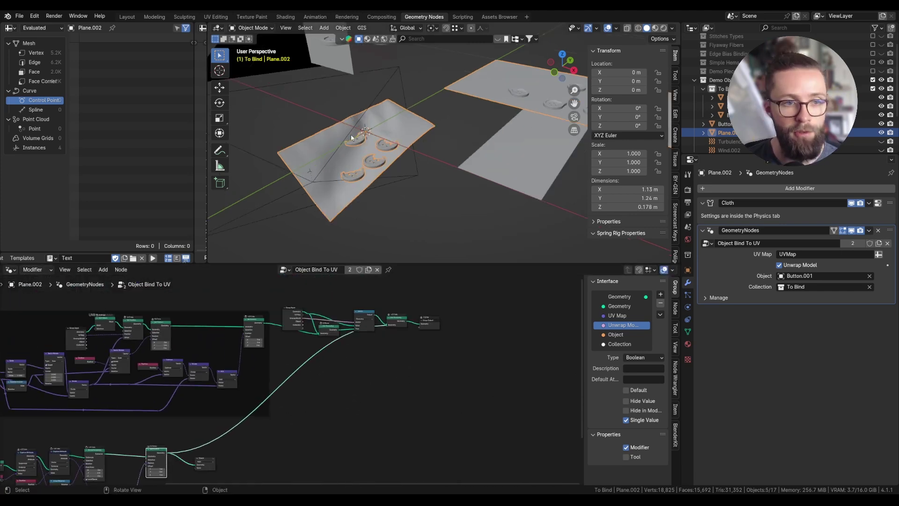
Step: Play the cloth simulation and examine how the bound buttons sit on the moving cloth compared with the flat originals
scroll(357, 143, up, 2)
key(space)
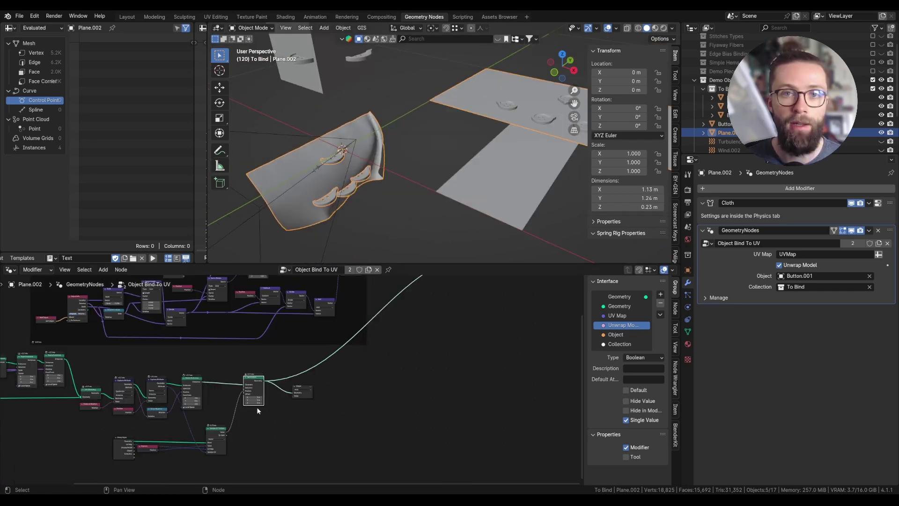
scroll(232, 426, up, 2)
middle_drag(330, 178, 428, 136)
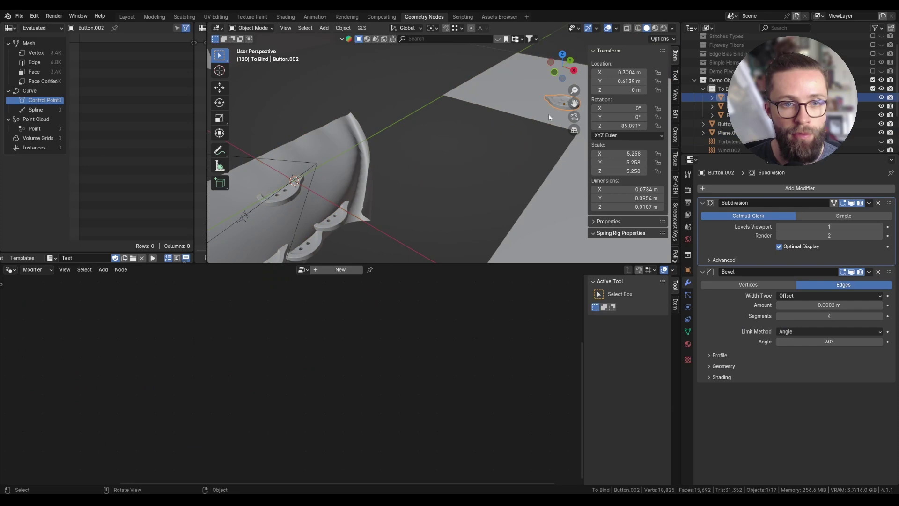
middle_drag(549, 118, 304, 194)
click(308, 156)
Step: Duplicate the Sample UV Surface node with its input links and place the copy below the original
middle_drag(269, 447, 477, 309)
scroll(394, 366, up, 8)
scroll(397, 365, up, 4)
drag(208, 351, 314, 339)
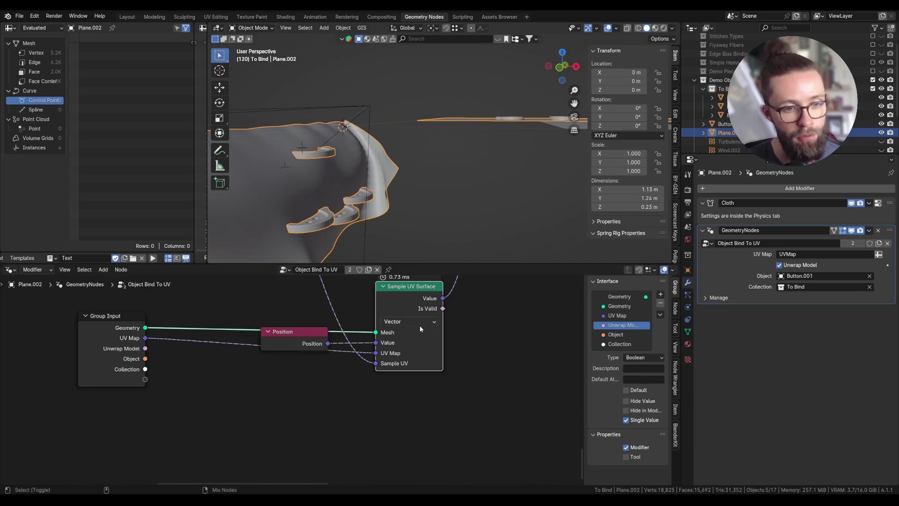
key(ctrl+shift+d)
click(420, 425)
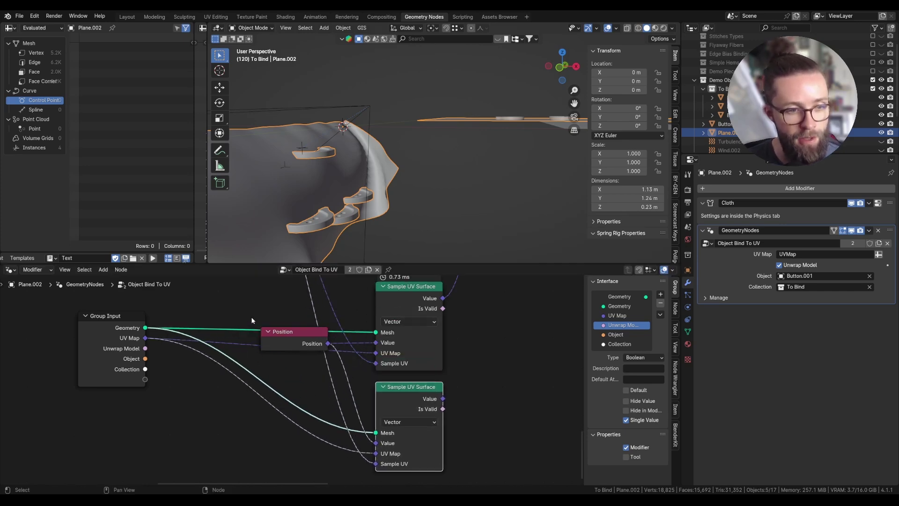
Step: Add reroutes to the Group Input's Geometry and UV Map links, and feed a Normal node into the lower Sample UV Surface's Value
shift+right_drag(235, 313, 238, 408)
middle_drag(375, 442, 412, 404)
drag(412, 405, 369, 409)
text(norm)
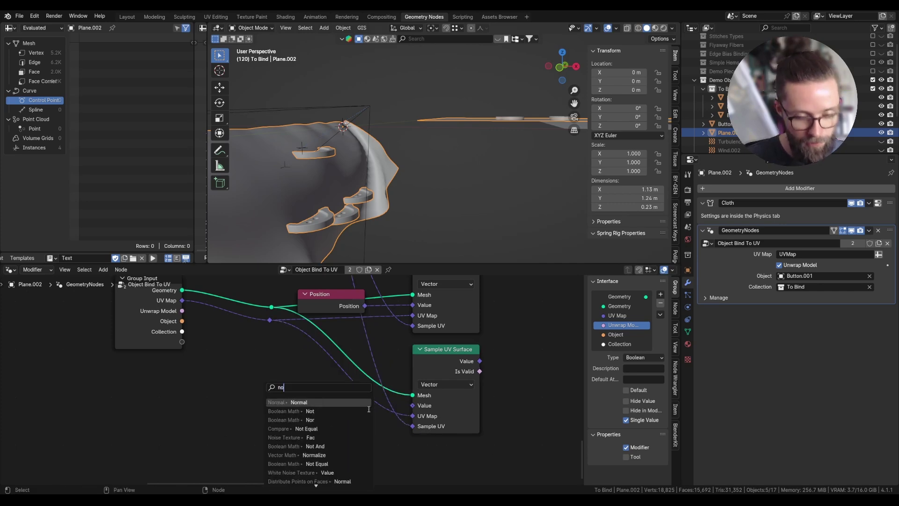
key(Return)
click(356, 406)
scroll(356, 406, down, 2)
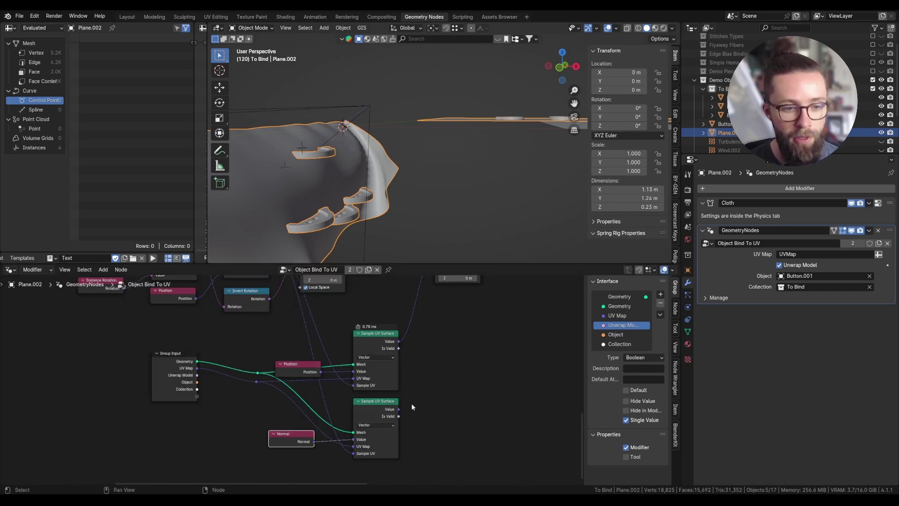
Step: Add an Align Euler to Vector node with its axis set to Z and feed the sampled normal into its Vector
drag(397, 409, 442, 393)
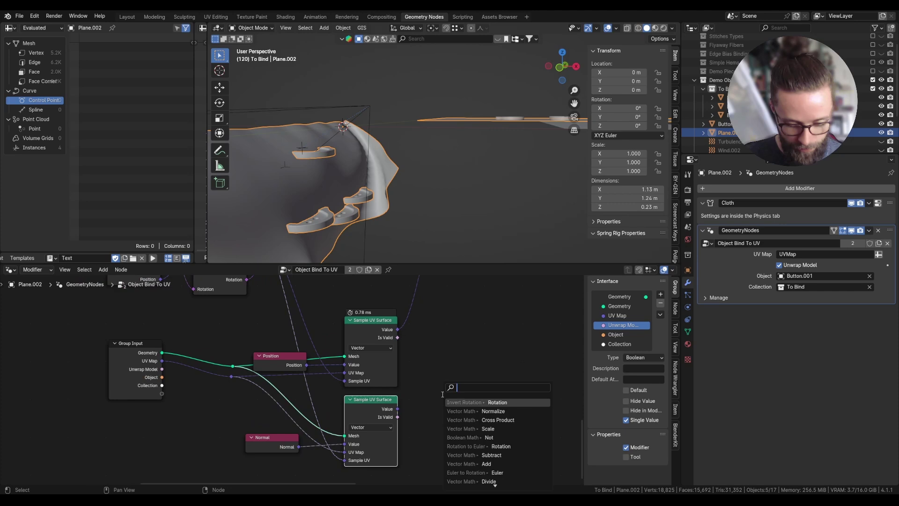
text(align)
click(458, 403)
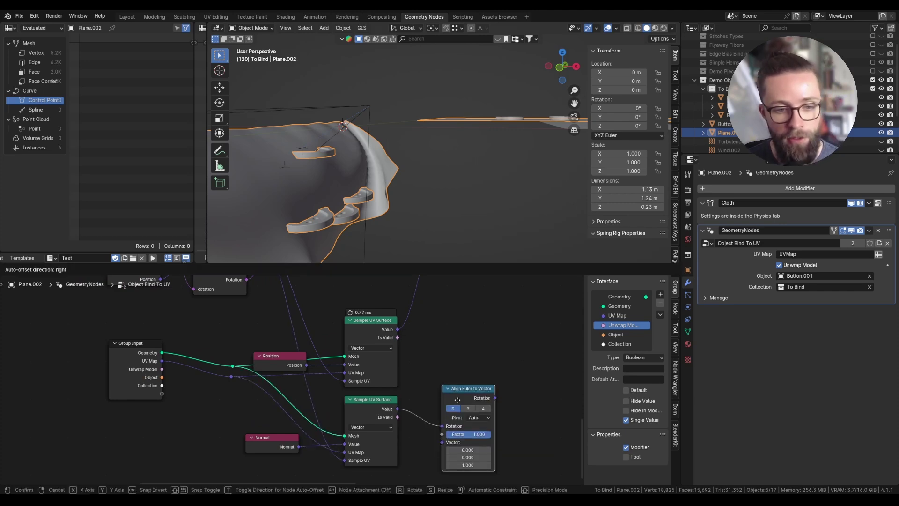
click(454, 391)
drag(438, 412, 439, 429)
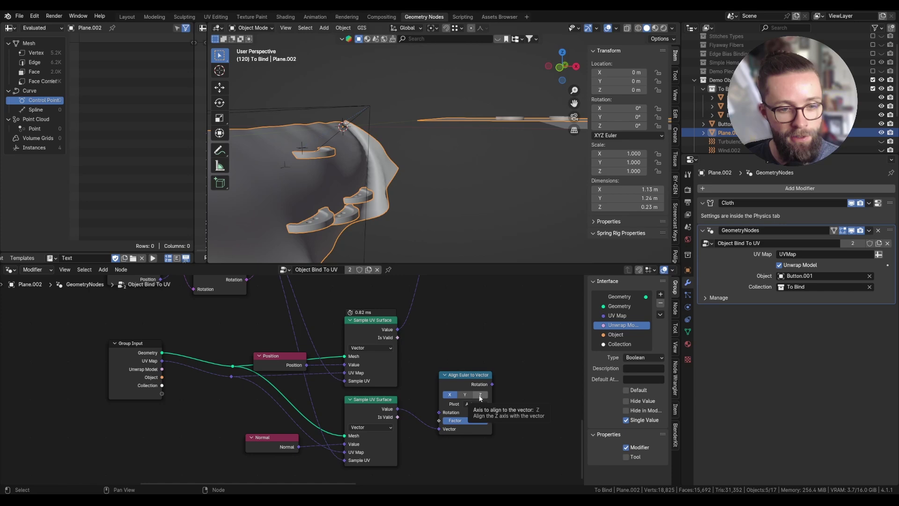
click(480, 396)
click(475, 403)
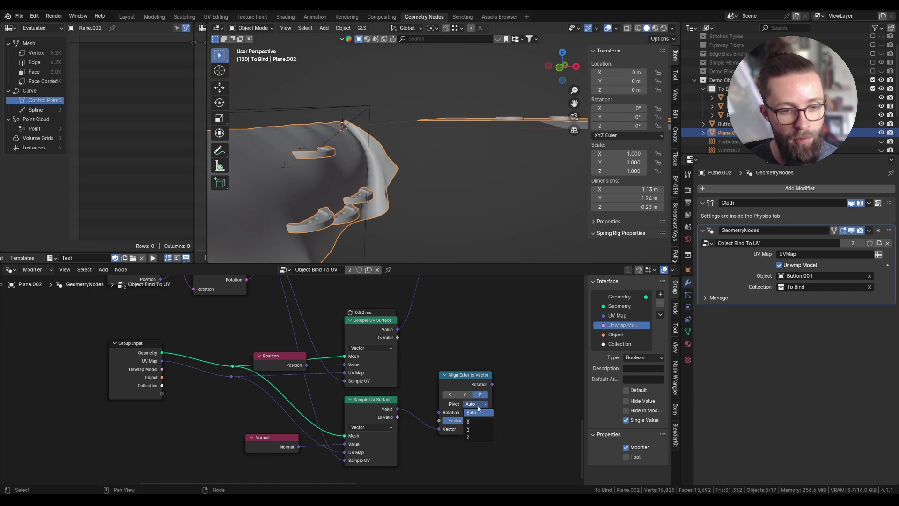
Step: Insert a second Rotate Instances node directly after the lower Set Position
middle_drag(496, 345, 428, 406)
scroll(417, 384, down, 2)
key(shift+a)
click(398, 285)
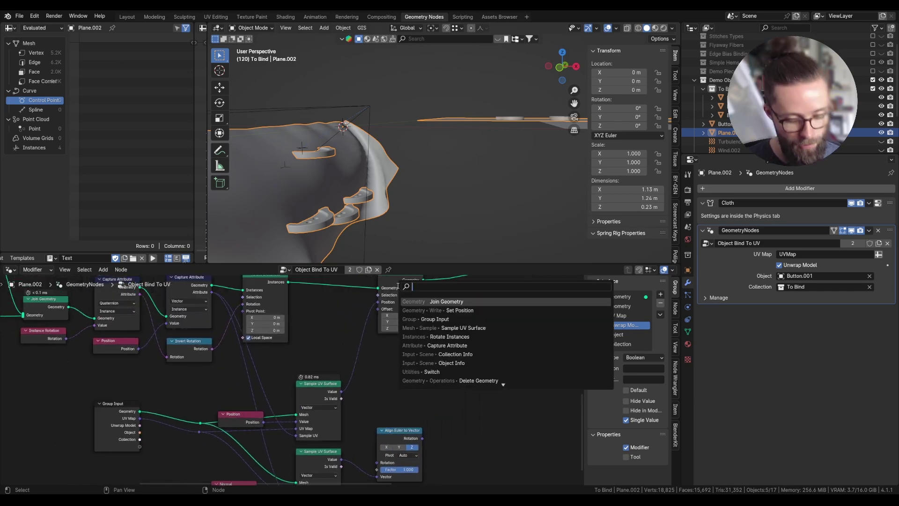
text(r)
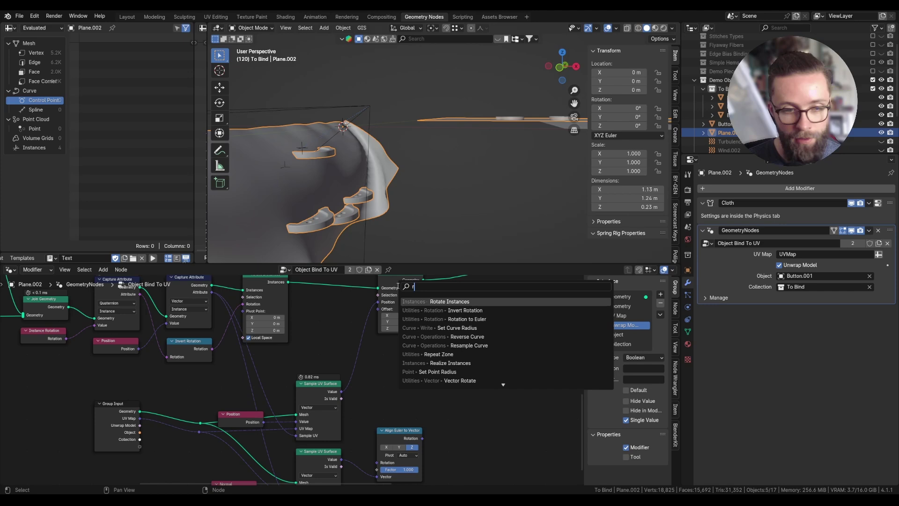
click(419, 301)
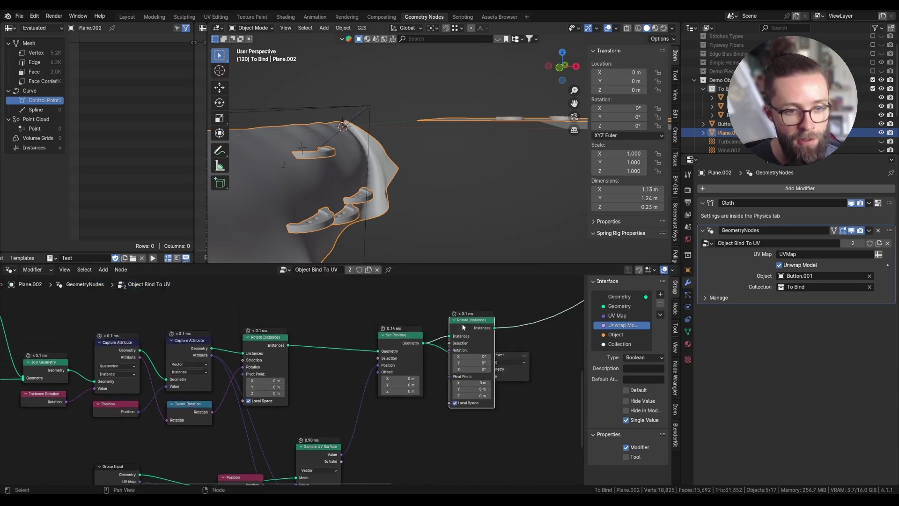
click(477, 343)
Step: Convert the Align Euler to Vector result with a Euler to Rotation node and feed it into the new Rotate Instances' Rotation
middle_drag(459, 428, 465, 353)
drag(428, 426, 454, 413)
text(to rot)
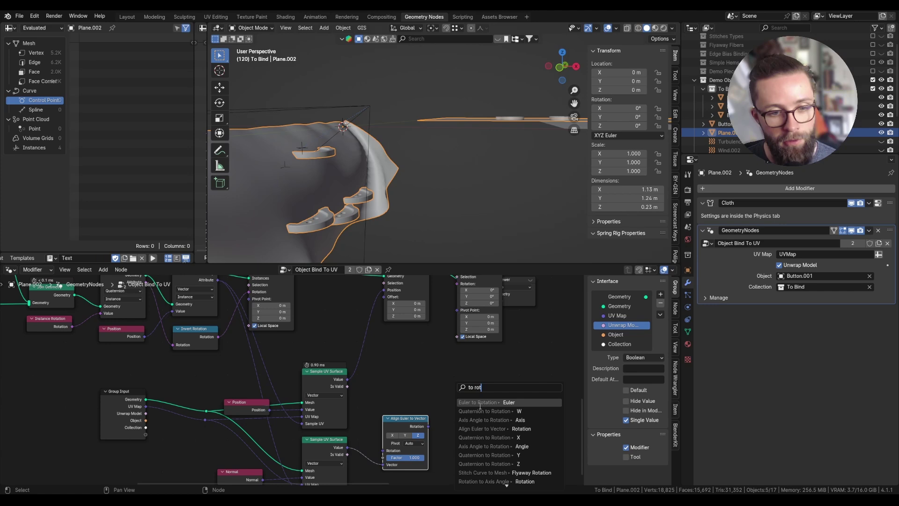
click(479, 403)
click(477, 413)
drag(488, 421, 457, 302)
Step: Rotate the cube's mesh in Edit Mode to test how its bound buttons follow the surface
middle_drag(421, 166, 400, 142)
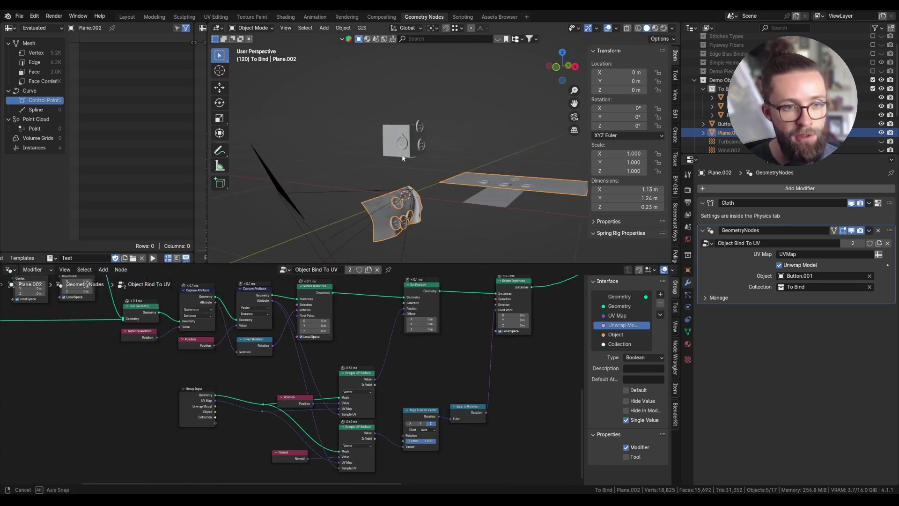
scroll(400, 141, up, 3)
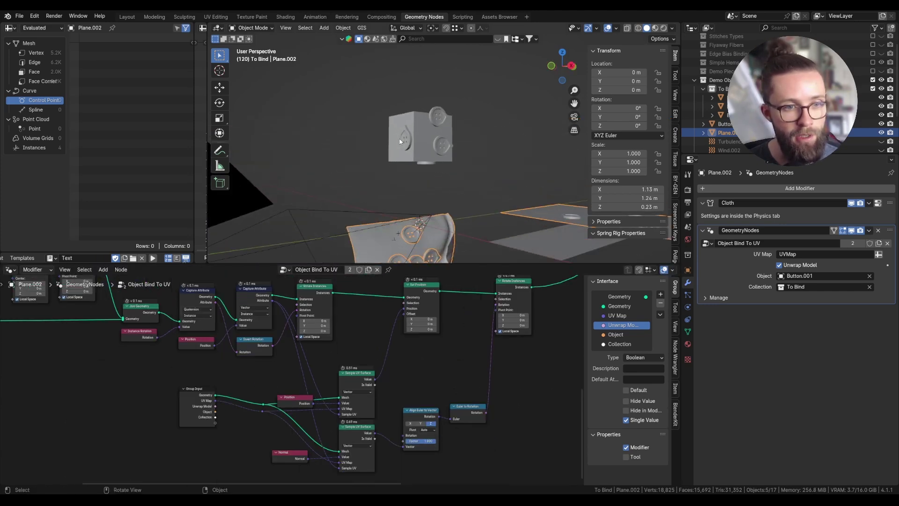
click(424, 148)
scroll(424, 148, up, 3)
key(Tab)
key(r)
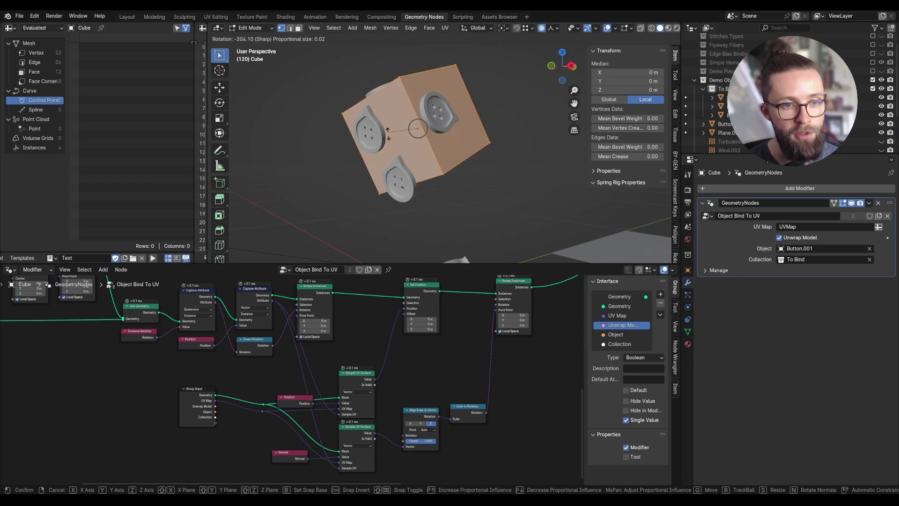
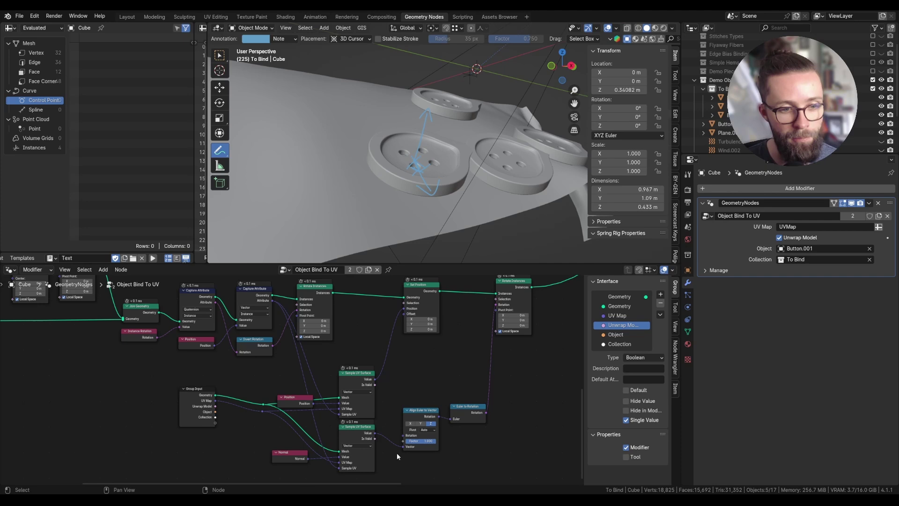
Step: Duplicate the Sample UV Surface node that samples Position and place the copy below the normal-sampling one
middle_drag(397, 453, 431, 338)
scroll(460, 378, up, 2)
click(419, 361)
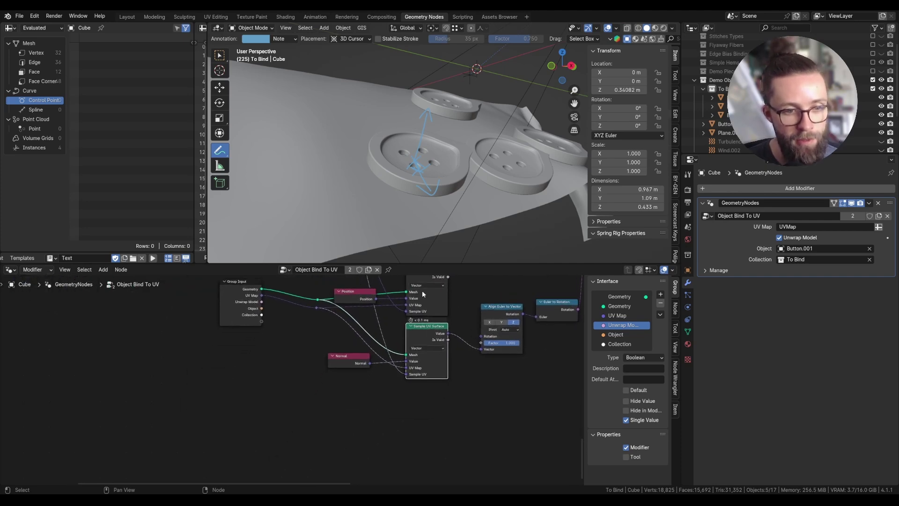
scroll(429, 315, up, 1)
middle_drag(425, 281, 437, 315)
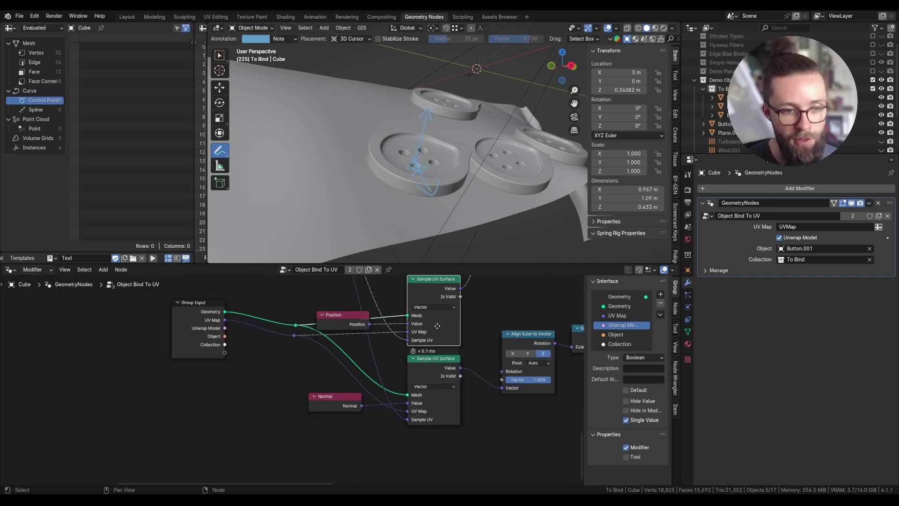
key(shift+d)
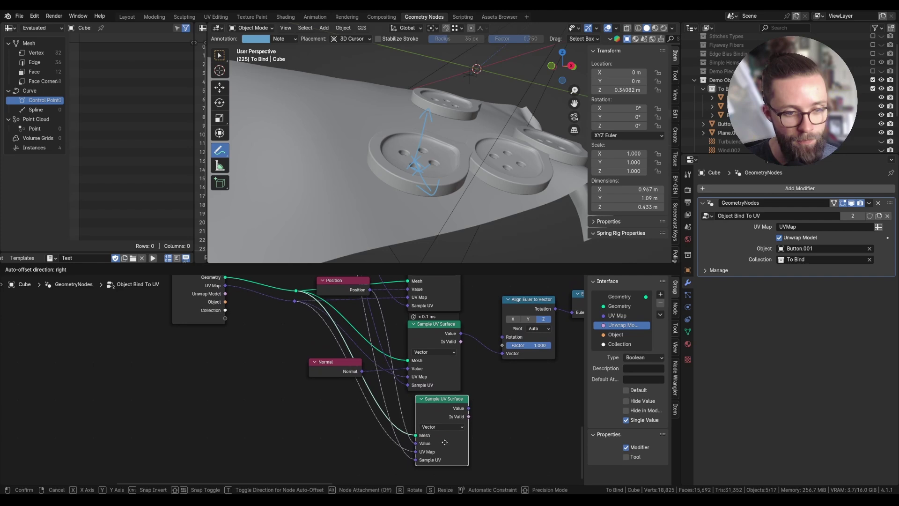
click(440, 448)
Step: Insert a Vector Math Add node on the link into the new Sample UV Surface's Sample UV, with an X offset of 0.0001
middle_drag(277, 374, 321, 318)
key(shift+a)
click(320, 287)
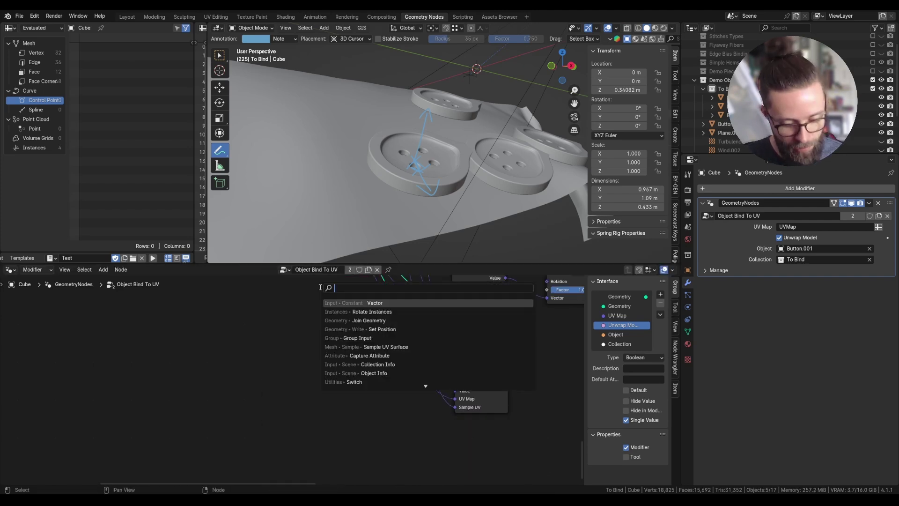
text(vector mat)
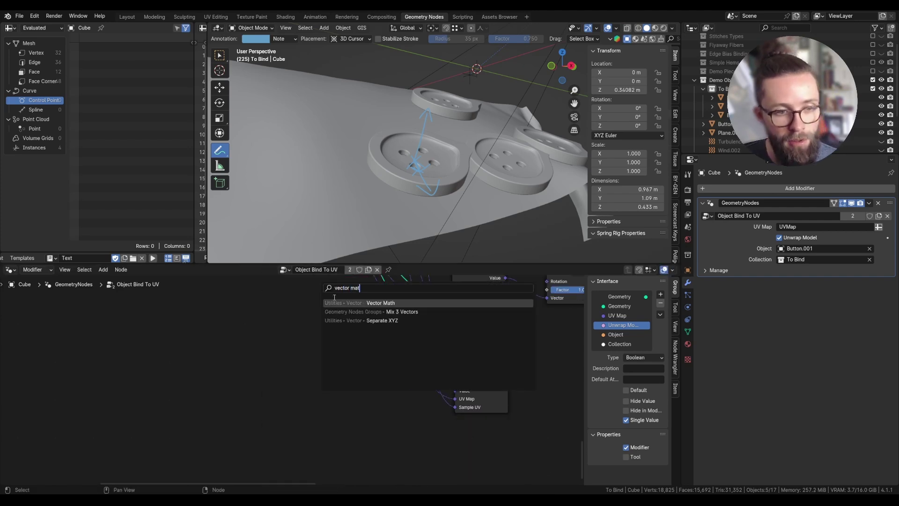
key(Return)
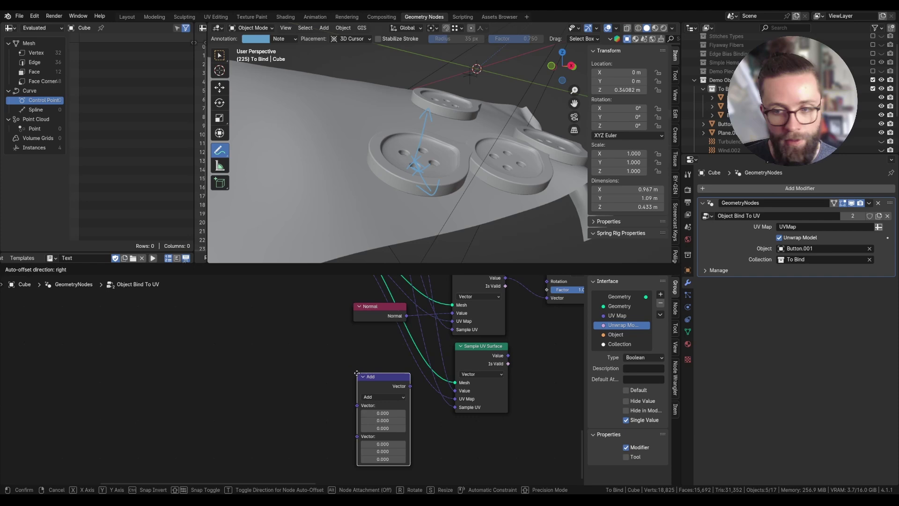
click(374, 375)
scroll(415, 389, up, 3)
scroll(356, 450, down, 2)
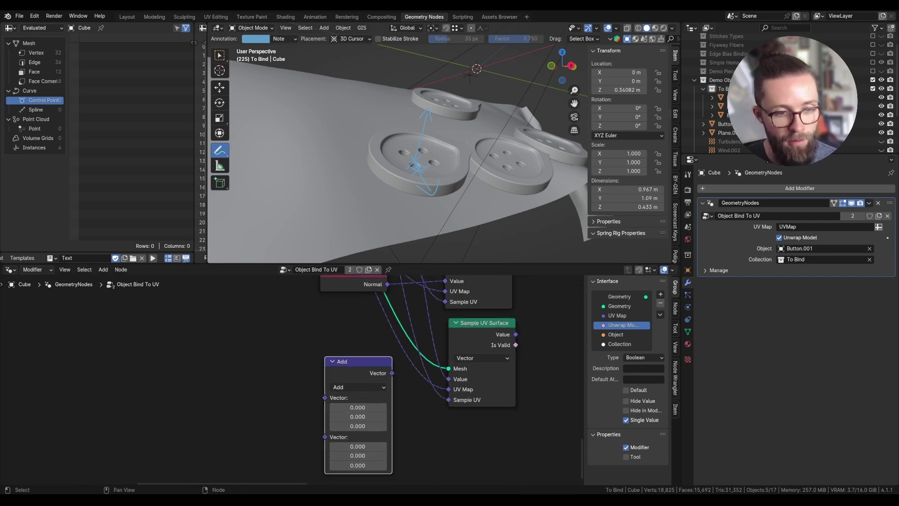
drag(356, 410, 387, 426)
click(387, 429)
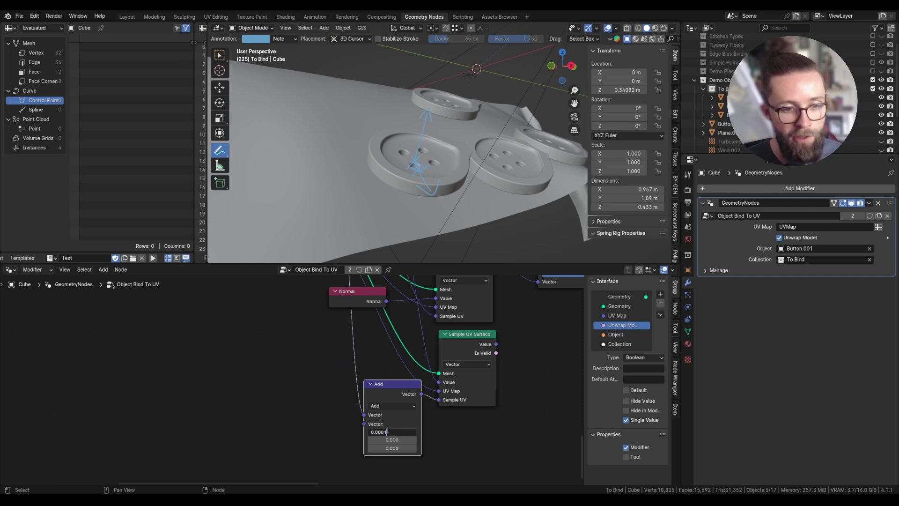
key(Return)
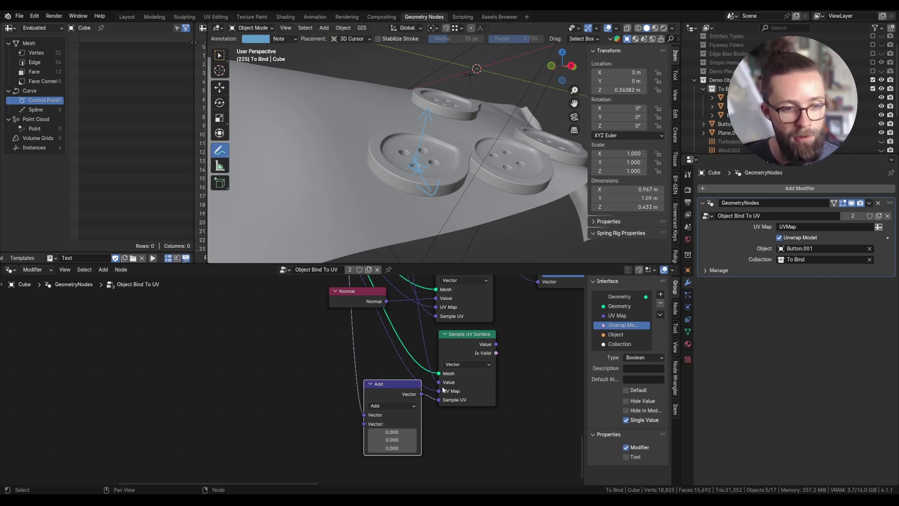
Step: Add a Vector Math Subtract node that subtracts the original sampled position from the offset sampled position
scroll(481, 349, down, 2)
middle_drag(482, 349, 325, 412)
drag(337, 408, 390, 398)
text(subtr)
key(Return)
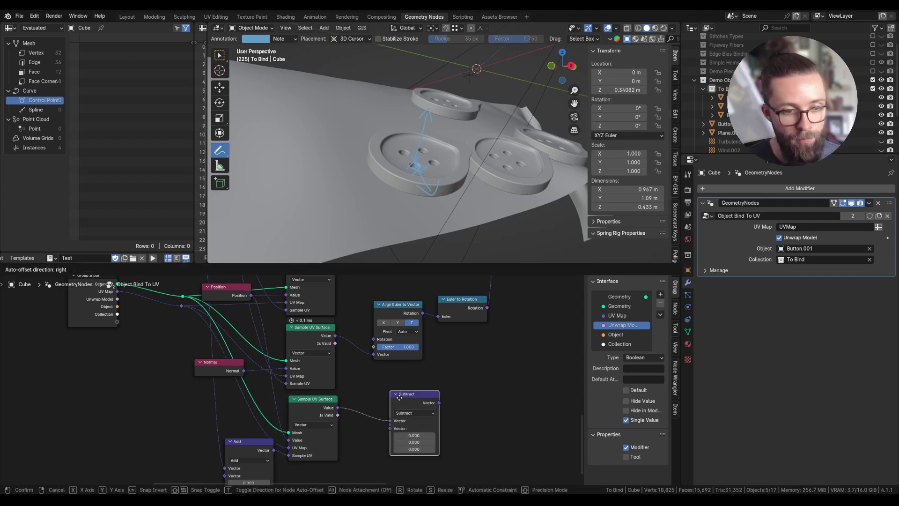
click(405, 429)
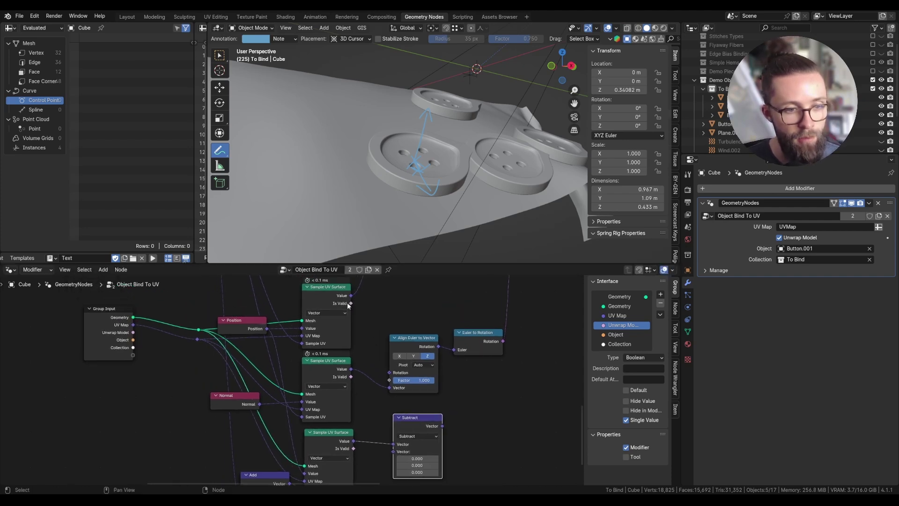
drag(351, 295, 393, 451)
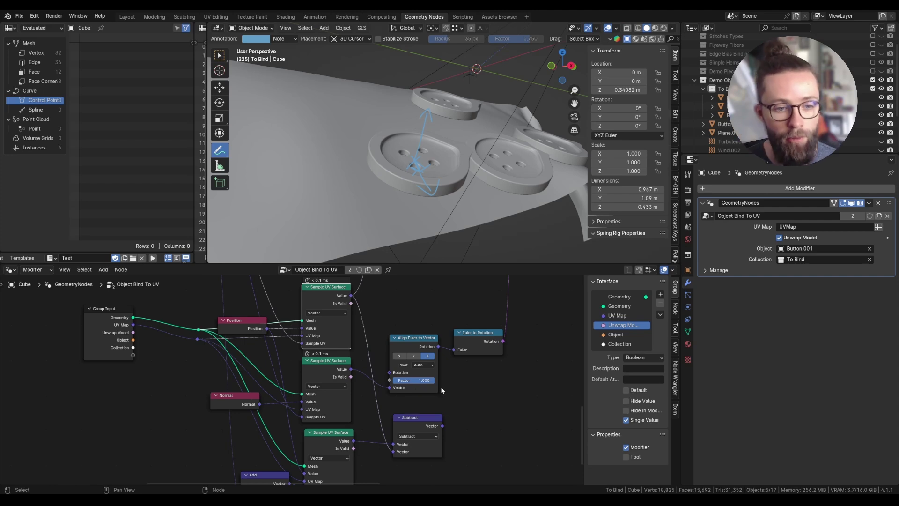
Step: Duplicate the Align Euler to Vector node, insert the copy before Euler to Rotation, and set its axis to X
drag(478, 333, 516, 334)
click(410, 338)
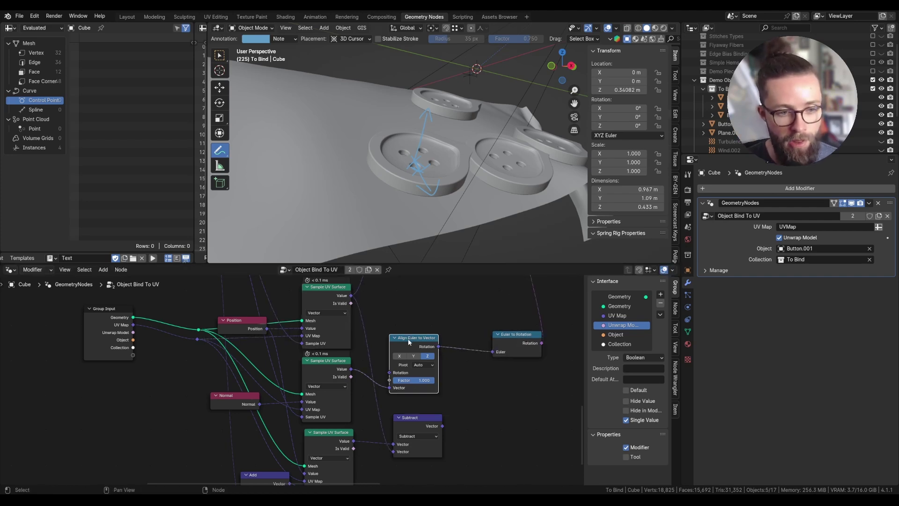
key(shift+d)
click(485, 336)
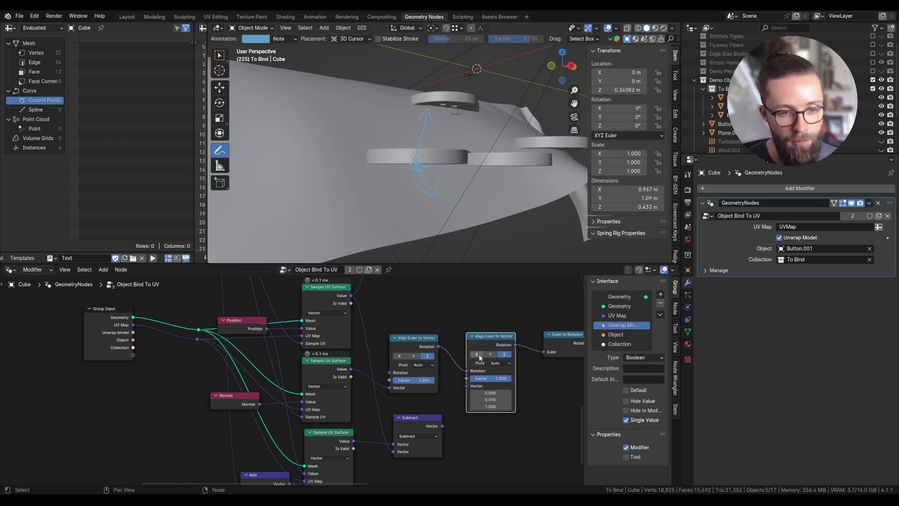
click(477, 355)
Step: Feed the Subtract vector into the second Align Euler to Vector node's Vector and set that node's Pivot to Z
middle_drag(285, 464, 300, 407)
scroll(290, 433, up, 5)
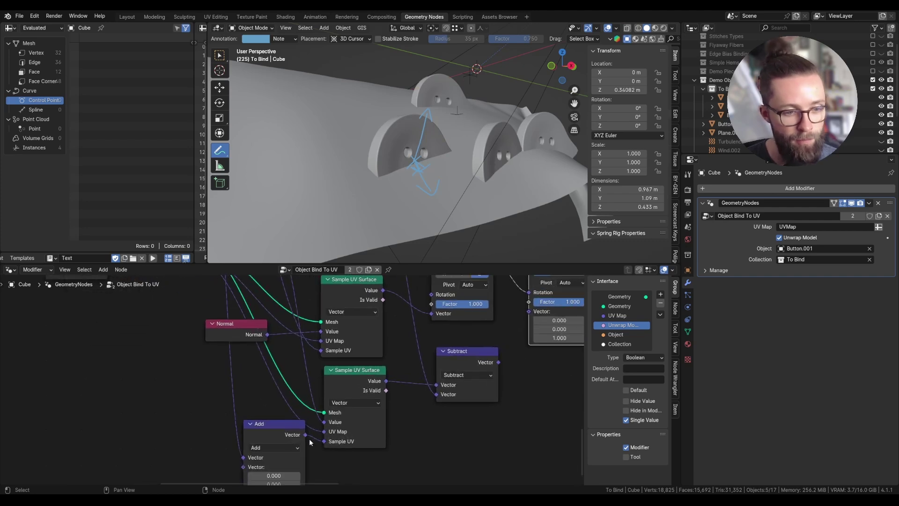
middle_drag(266, 439, 286, 412)
click(295, 433)
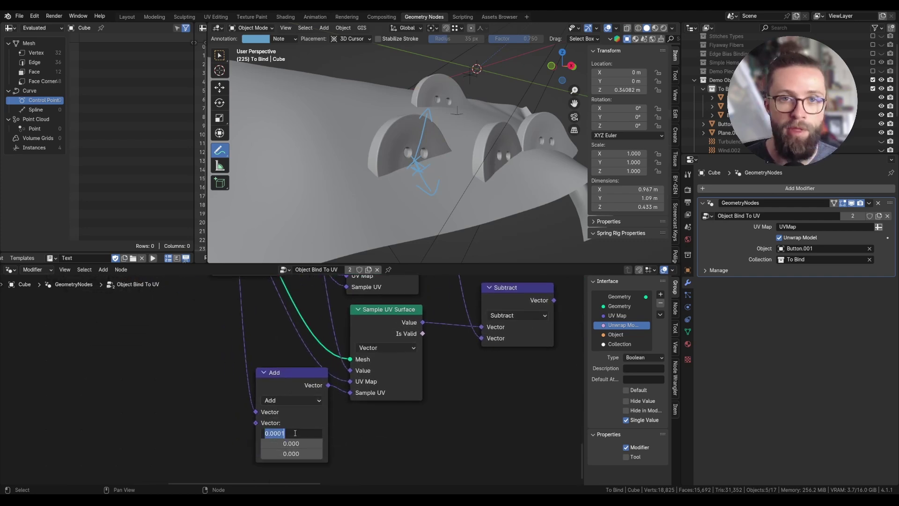
key(Escape)
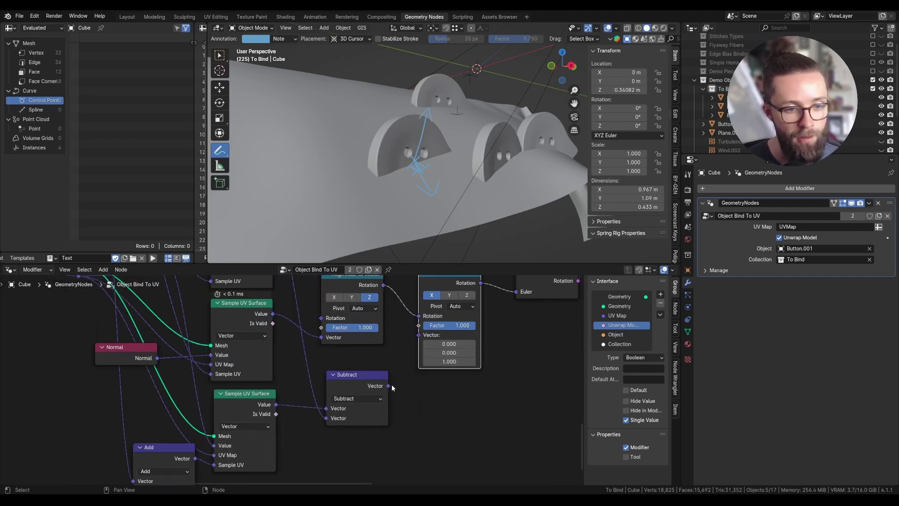
drag(389, 386, 422, 337)
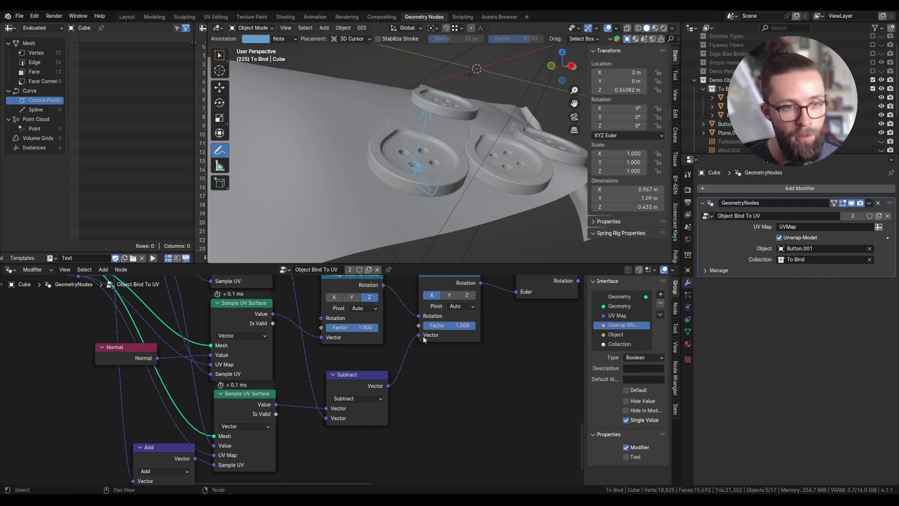
click(457, 307)
click(452, 345)
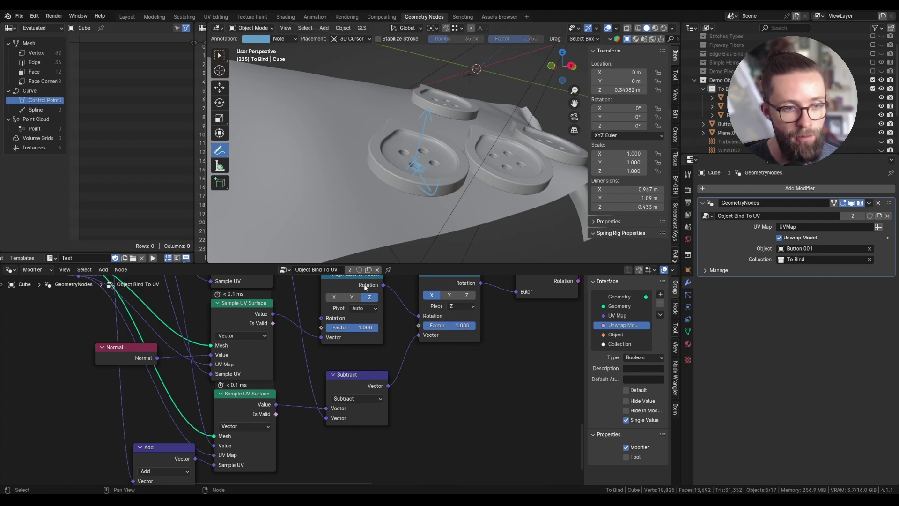
drag(363, 281, 369, 285)
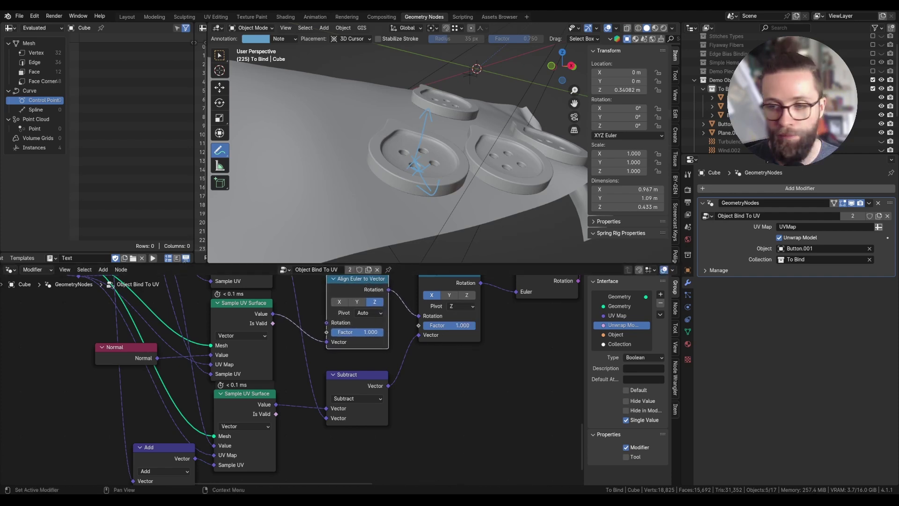
Step: Try rotating the cube's mesh in Edit Mode to check the alignment of its bound buttons
scroll(487, 128, down, 5)
middle_drag(488, 125, 296, 61)
click(220, 55)
key(r)
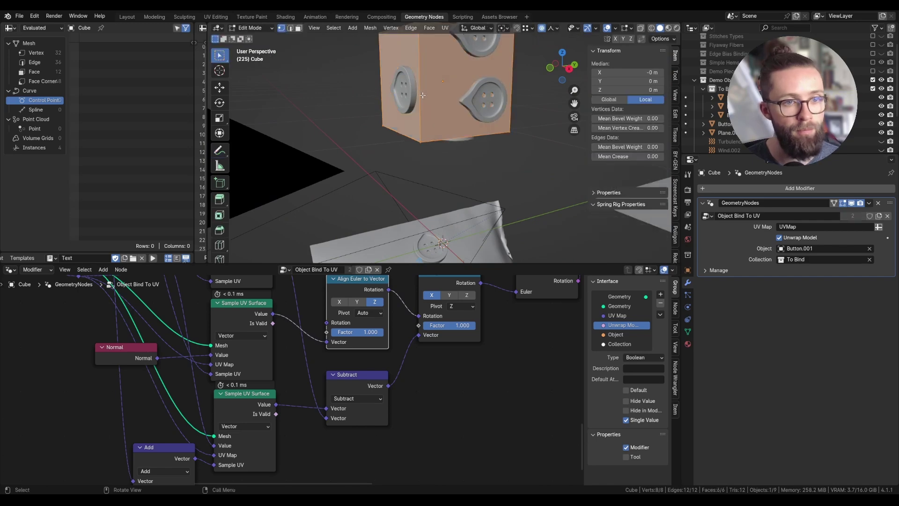
key(Escape)
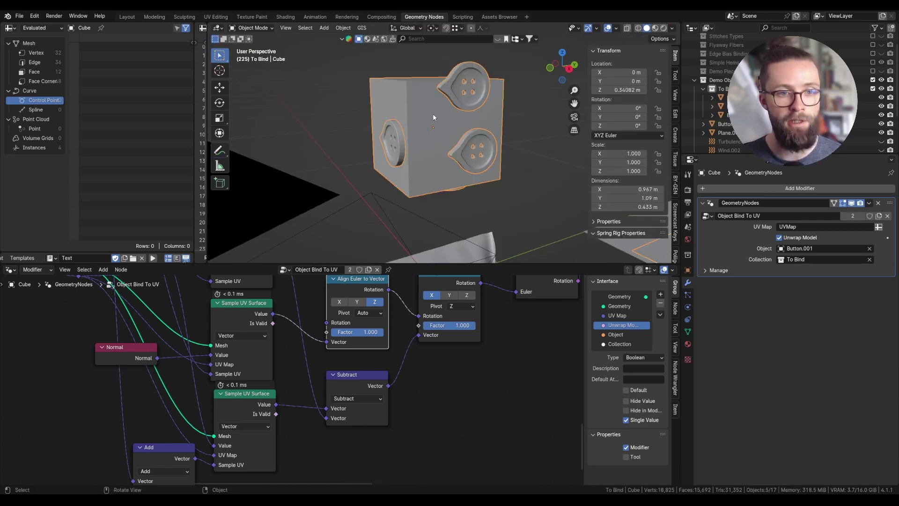
Step: Duplicate the last Rotate Instances node and insert the copy directly after it in the geometry chain
scroll(452, 369, down, 2)
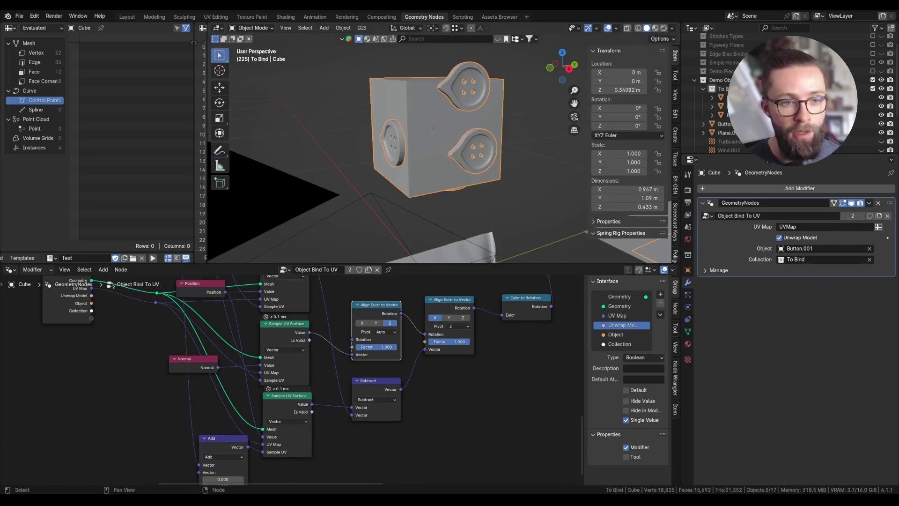
middle_drag(496, 292, 407, 427)
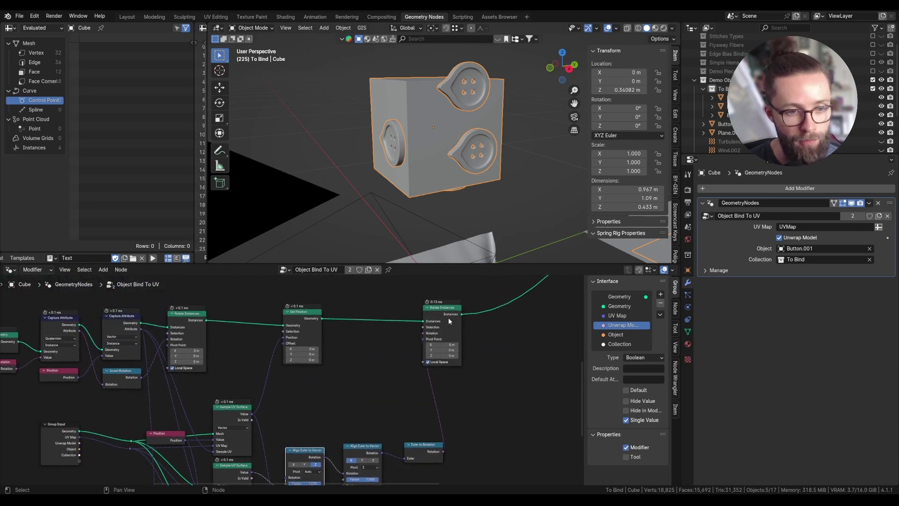
drag(448, 316, 482, 309)
middle_drag(482, 310, 394, 339)
scroll(394, 338, up, 2)
key(shift+d)
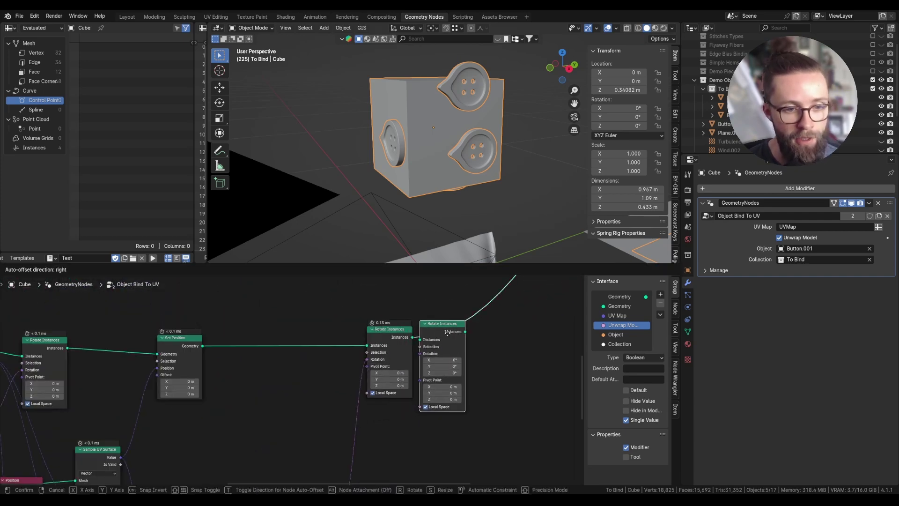
click(448, 336)
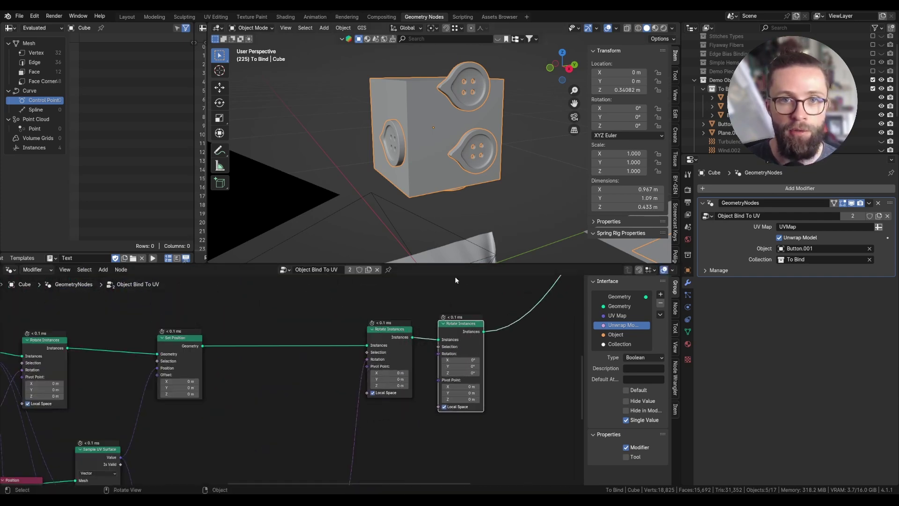
scroll(455, 330, up, 2)
drag(457, 335, 472, 347)
Step: Feed the captured instance rotation into the final Rotate Instances node's Rotation
scroll(472, 347, down, 5)
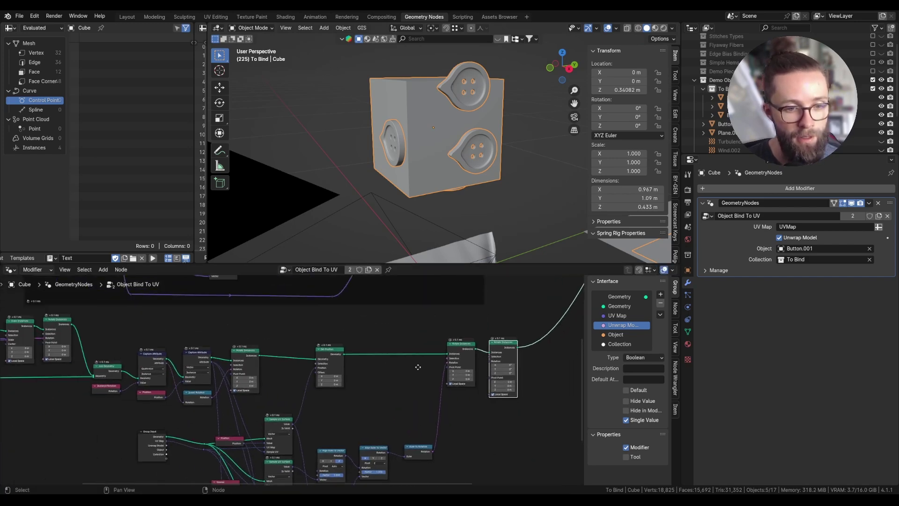
scroll(137, 356, up, 3)
scroll(358, 407, down, 2)
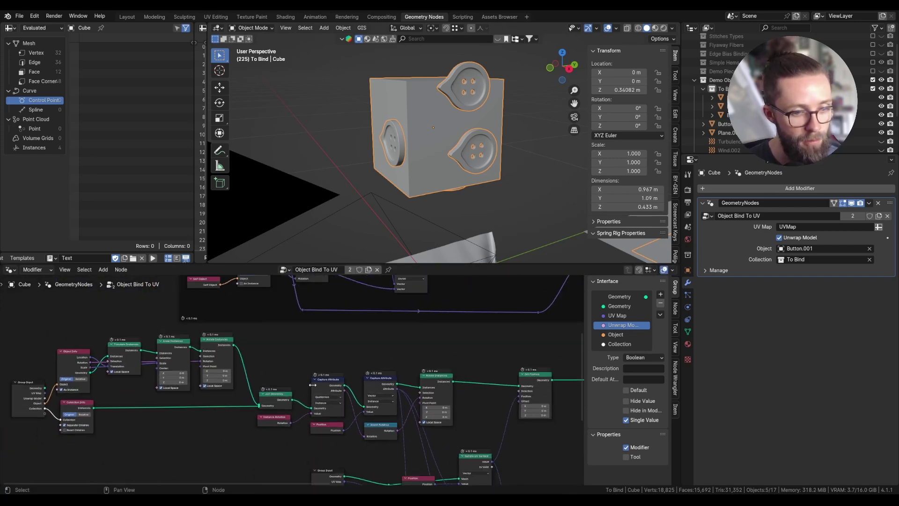
middle_drag(401, 427, 157, 413)
drag(90, 374, 87, 364)
drag(106, 366, 116, 382)
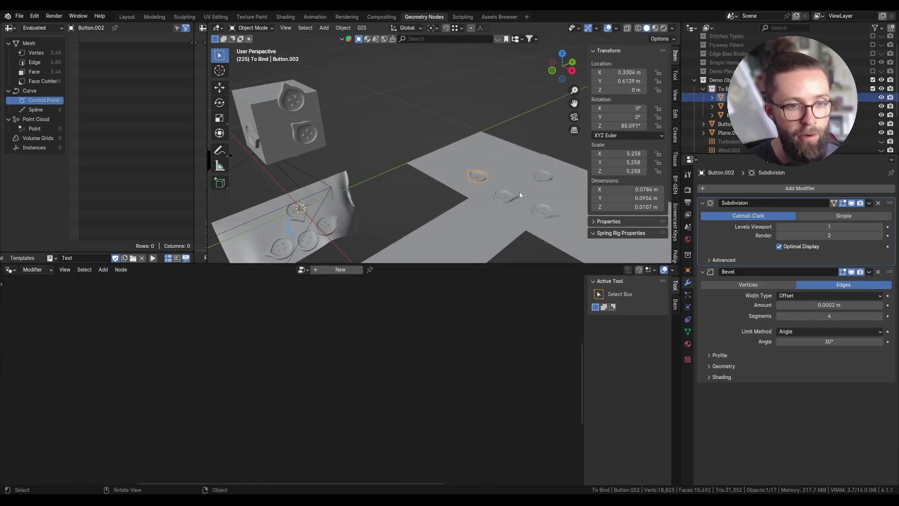
Step: Rotate individual buttons around Z on the unwrapped layout and play the animation to test how their bound copies follow
middle_drag(500, 199, 495, 221)
key(r)
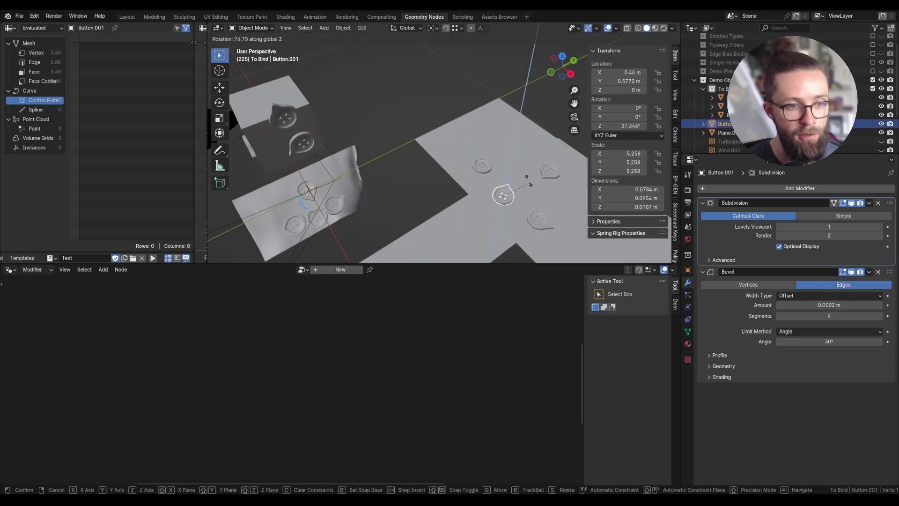
right_click(451, 201)
click(545, 178)
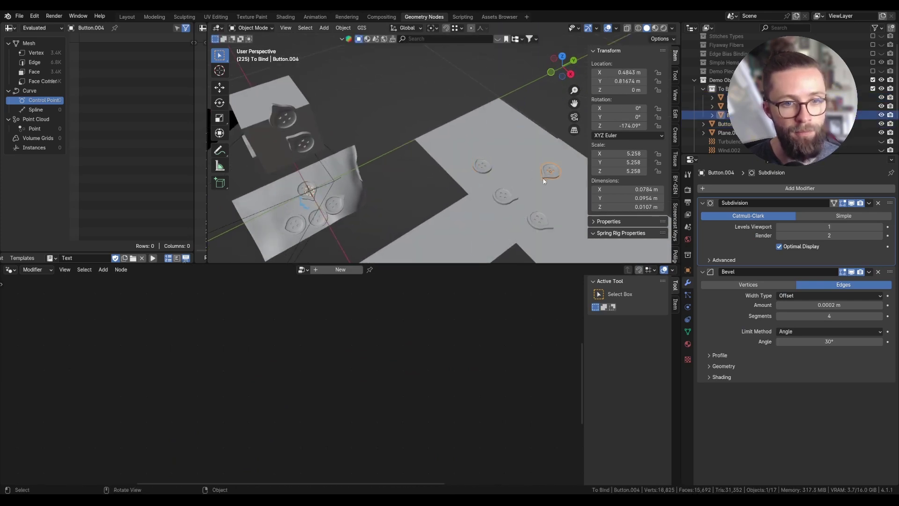
click(510, 197)
key(r)
key(z)
right_click(496, 217)
click(483, 166)
key(space)
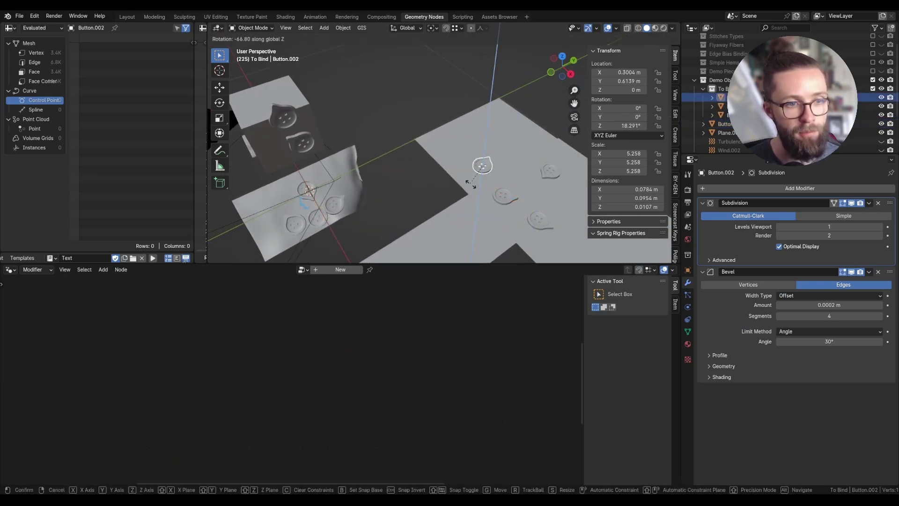
drag(342, 361, 327, 362)
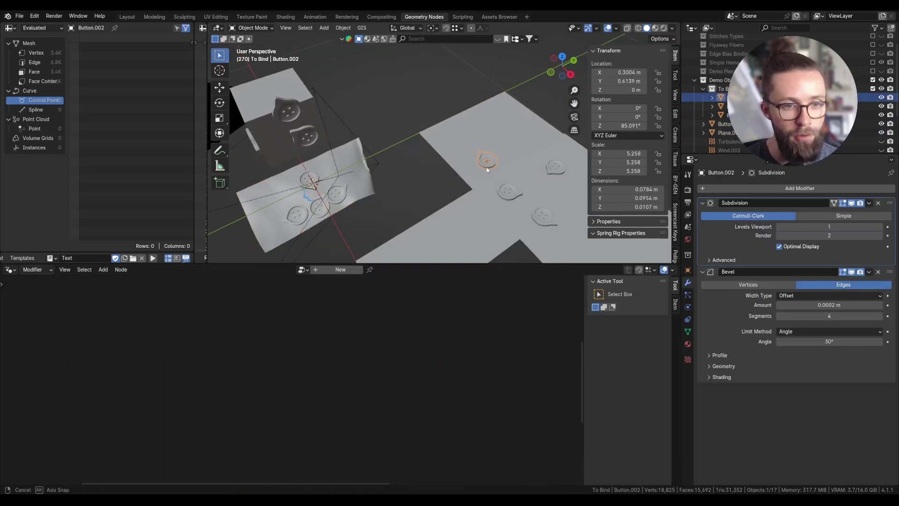
Step: Move one button off the unwrapped layout within the XY plane to test its bound copy, and undo the move
middle_drag(486, 170, 445, 185)
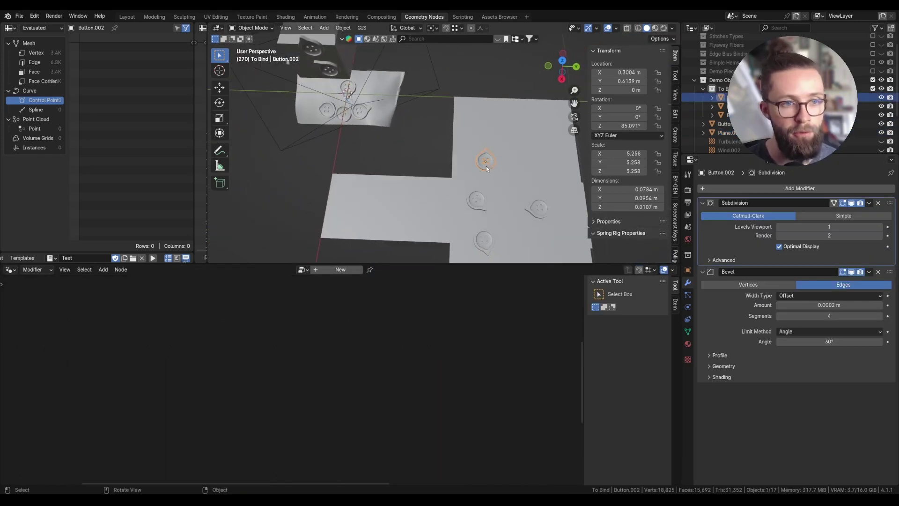
key(g)
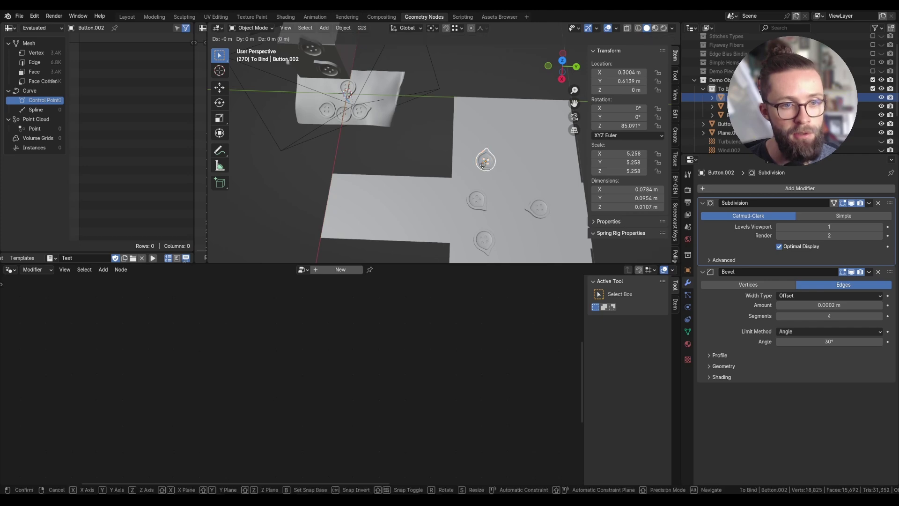
key(shift+z)
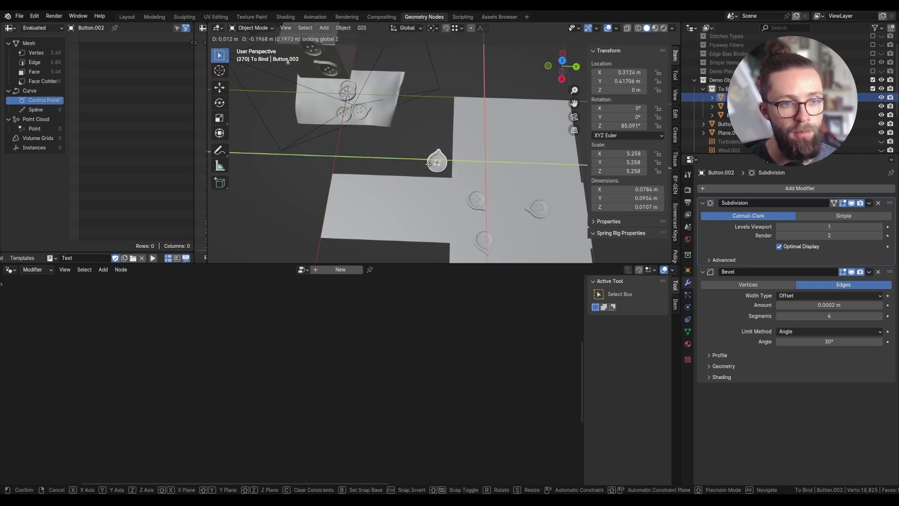
click(415, 157)
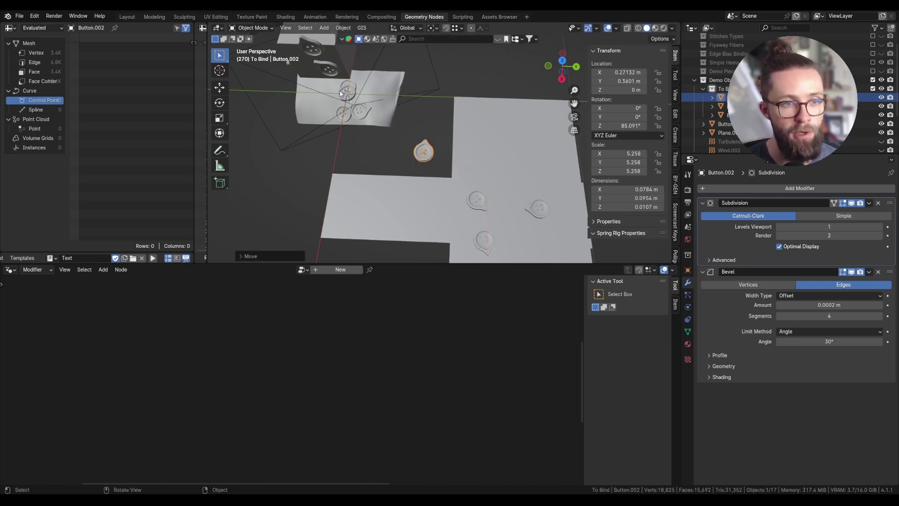
click(461, 159)
key(ctrl+z)
key(ctrl+z)
key(ctrl+z)
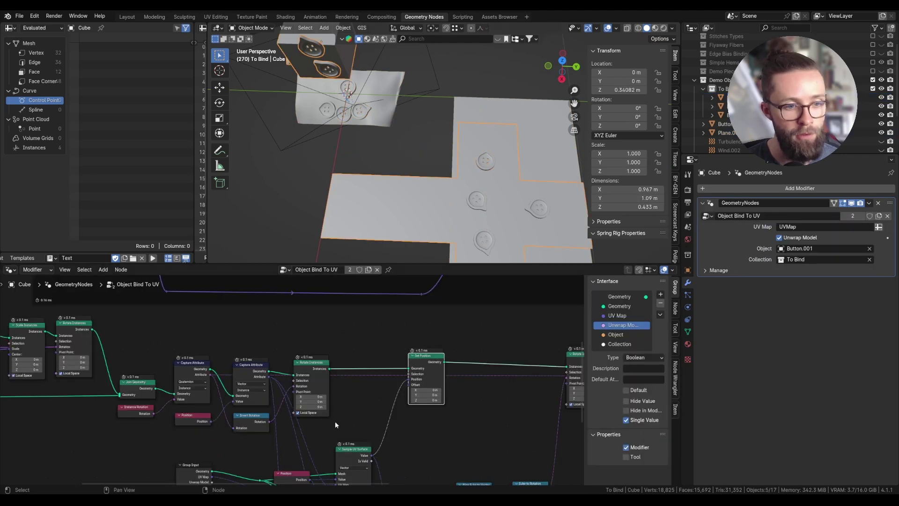
Step: Insert a Delete Geometry node between the Rotate Instances and Set Position nodes, with its domain set to Instance
scroll(335, 420, up, 2)
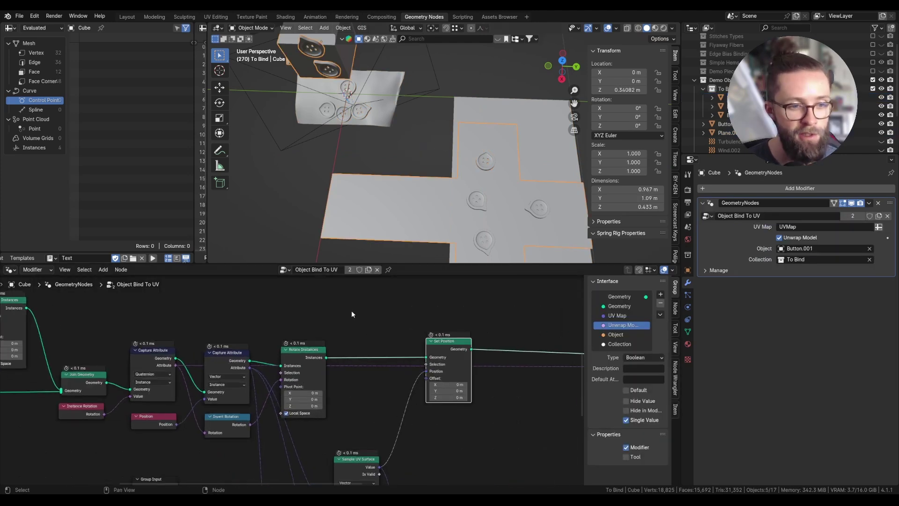
middle_drag(394, 357, 304, 315)
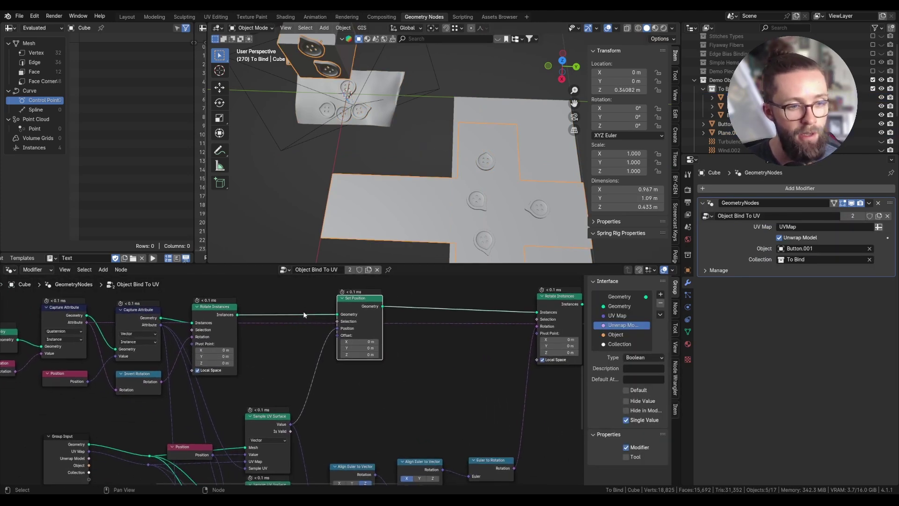
scroll(316, 294, up, 3)
key(shift+a)
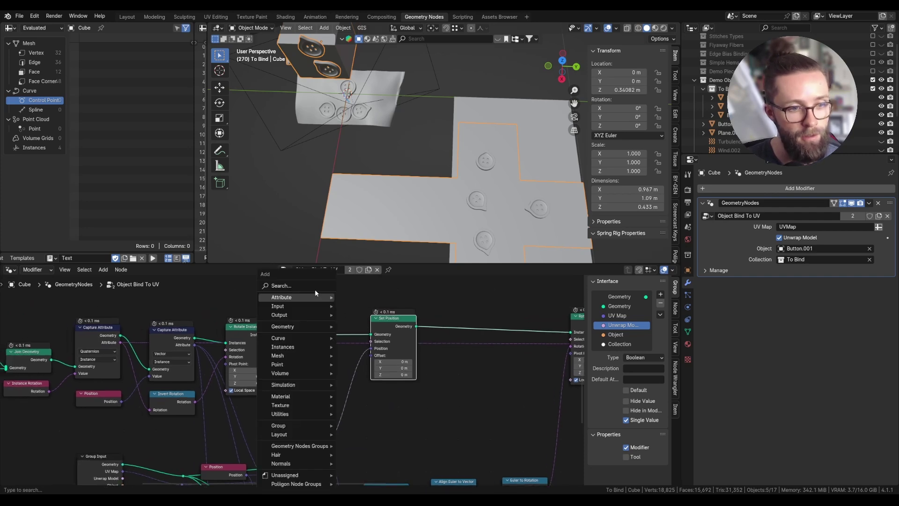
text(delet)
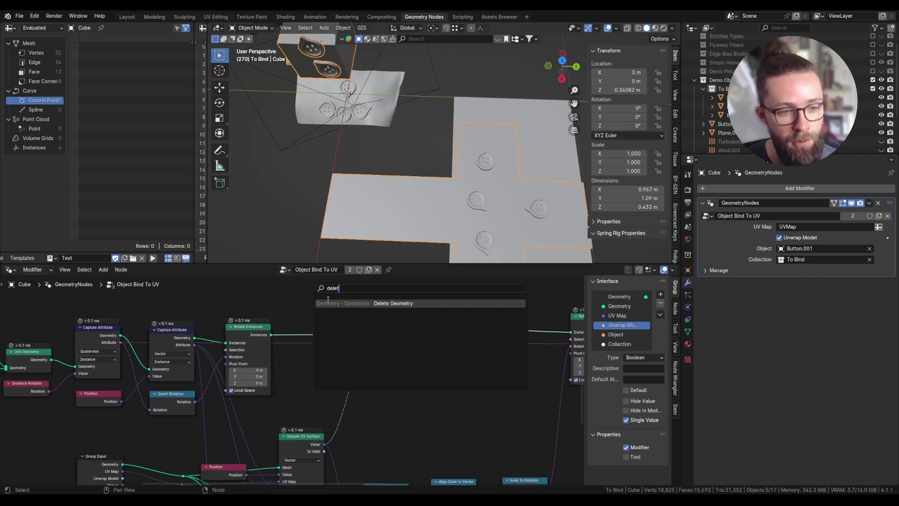
key(Return)
click(424, 410)
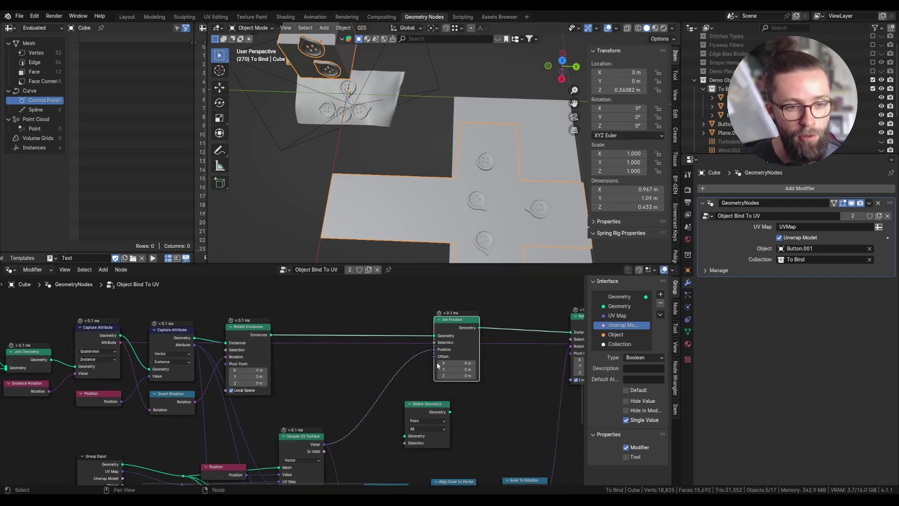
drag(427, 405, 380, 321)
click(377, 335)
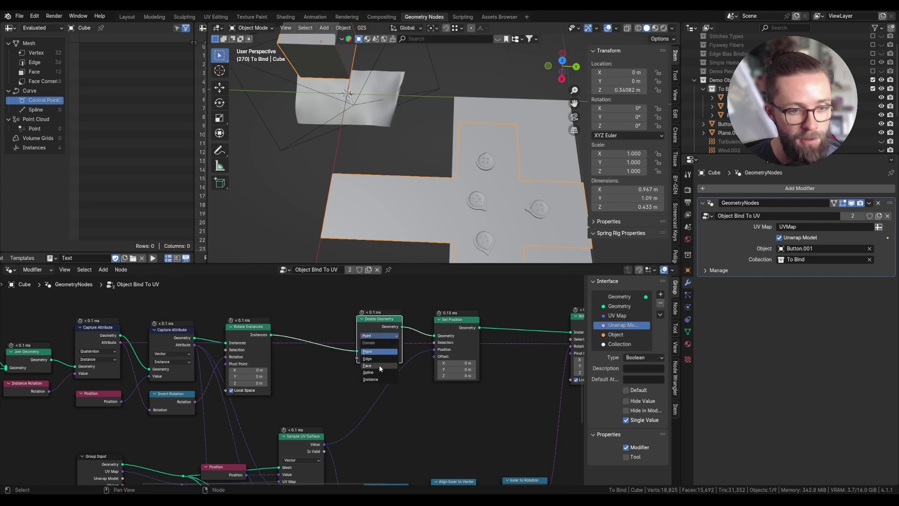
click(375, 379)
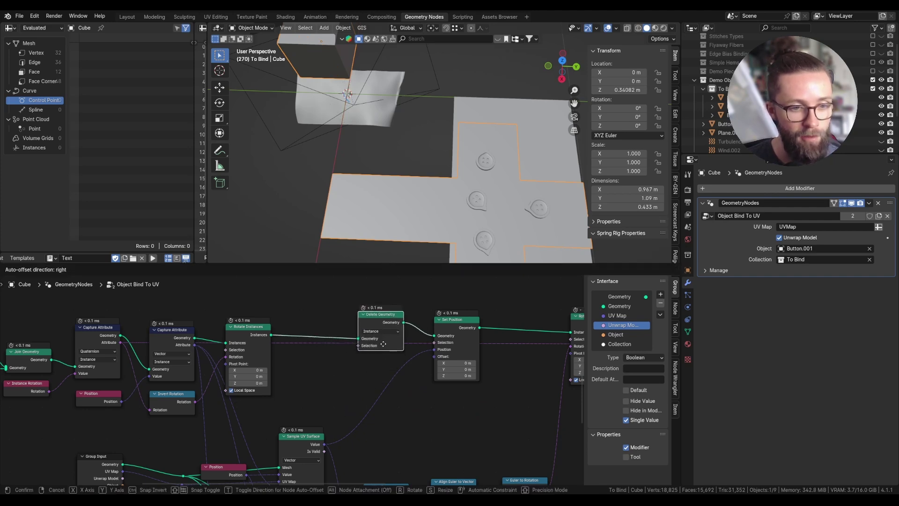
Step: Invert the position Sample UV Surface node's Is Valid output with a Boolean Math Not node and feed it into Delete Geometry's Selection
scroll(355, 390, up, 2)
drag(338, 400, 373, 403)
text(not)
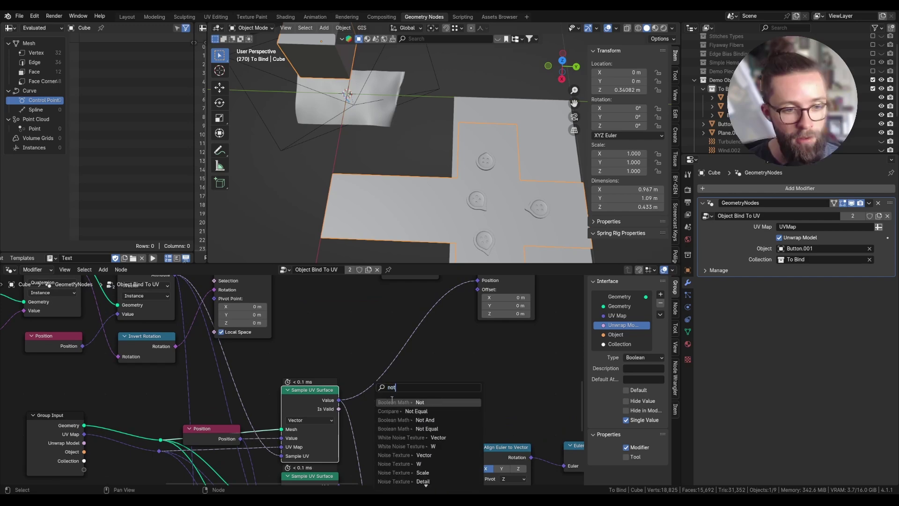
key(Return)
click(388, 380)
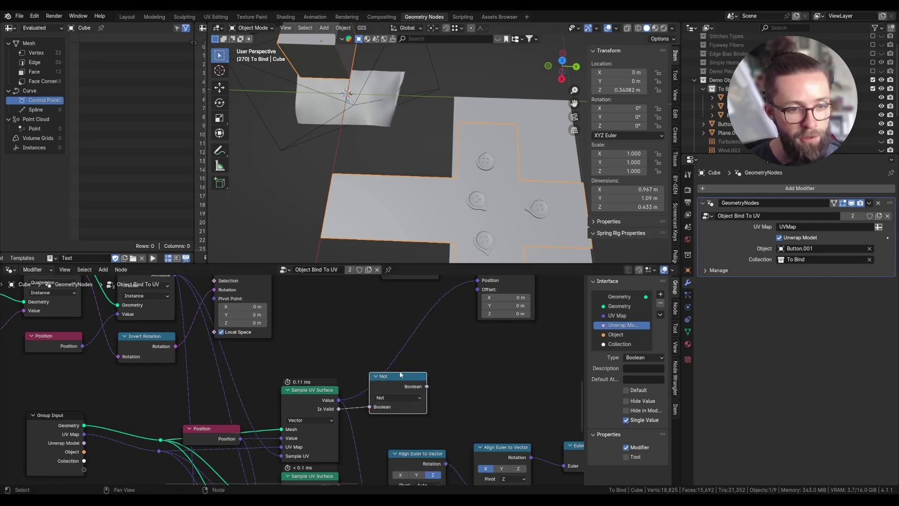
middle_drag(415, 363, 390, 415)
scroll(390, 415, down, 1)
drag(394, 441, 354, 335)
drag(383, 302, 455, 310)
Step: Try moving a button off the unwrapped layout to test the deletion of its bound copy, and cancel the move
scroll(392, 305, down, 2)
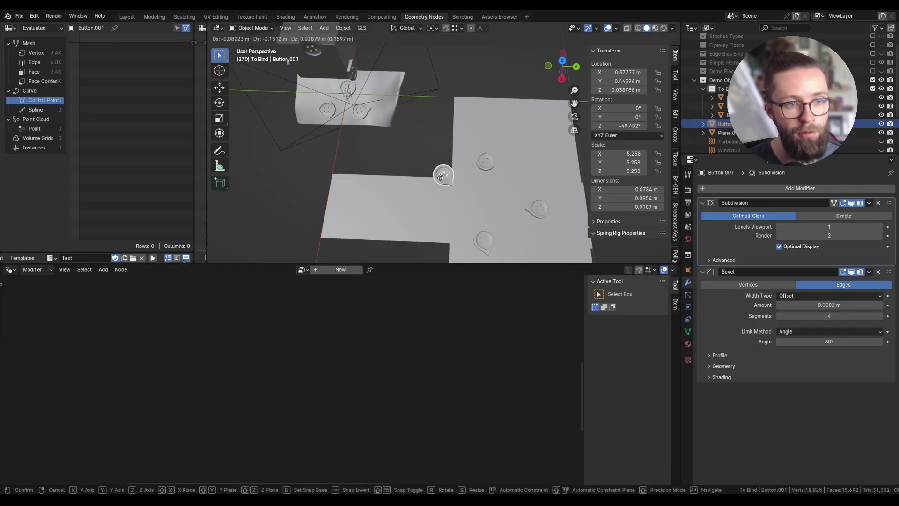
right_click(438, 175)
key(ctrl+z)
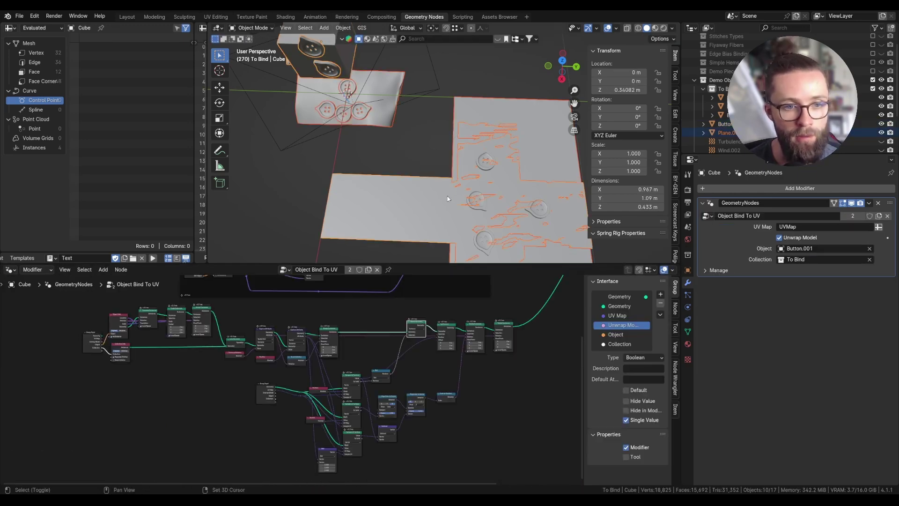
Step: Turn off Unwrap Model on the cube and the cloth plane, and inspect how the bound buttons sit on the cloth
shift+middle_drag(390, 132, 476, 163)
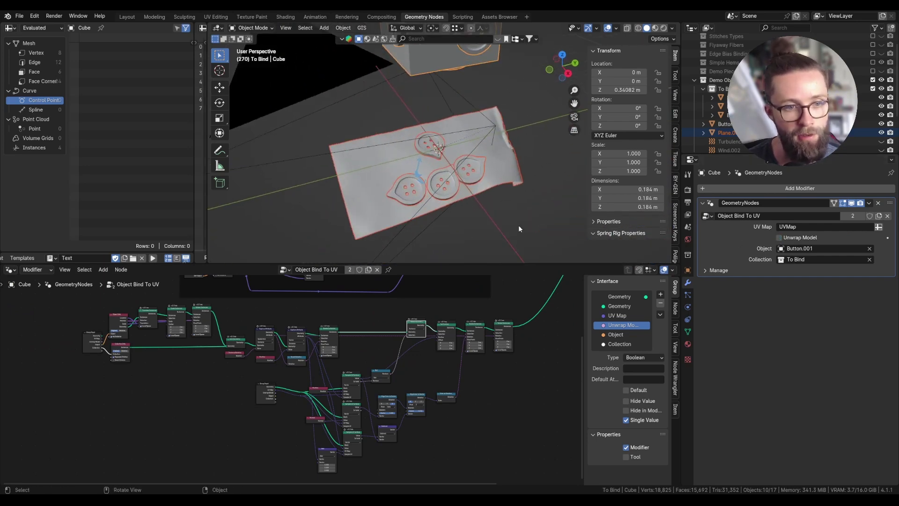
scroll(519, 225, down, 2)
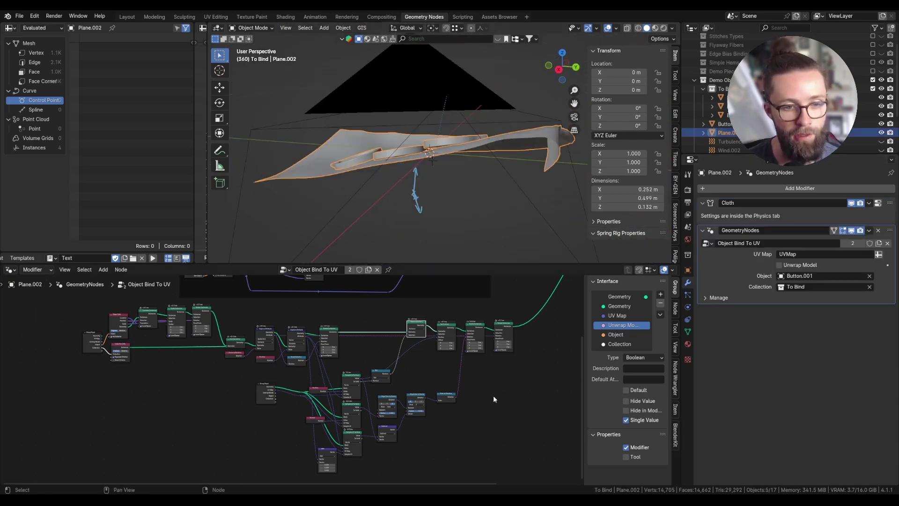
scroll(493, 396, up, 3)
middle_drag(471, 374, 419, 389)
scroll(419, 389, up, 3)
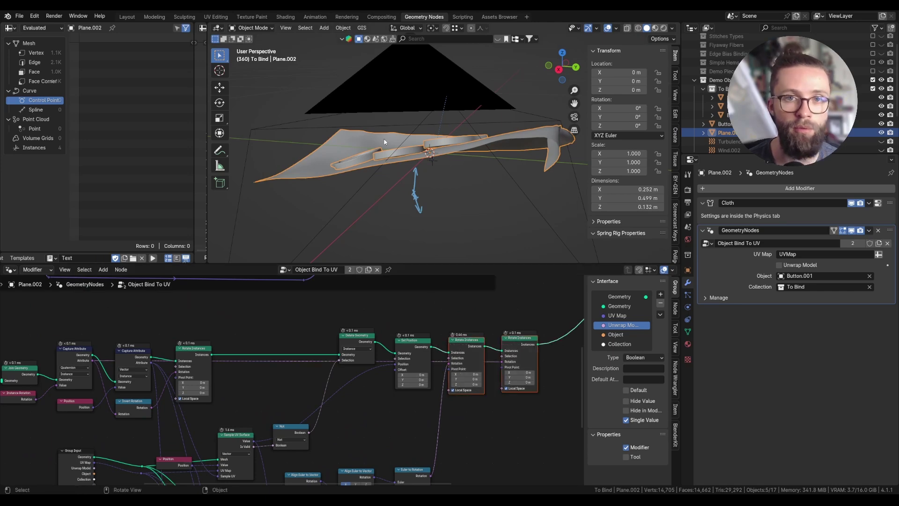
middle_drag(401, 162, 432, 171)
scroll(353, 419, up, 2)
Step: Feed the sampled normal's Value into a new vector Scale node with Scale 0, adding a reroute on the output link
middle_drag(350, 387, 383, 322)
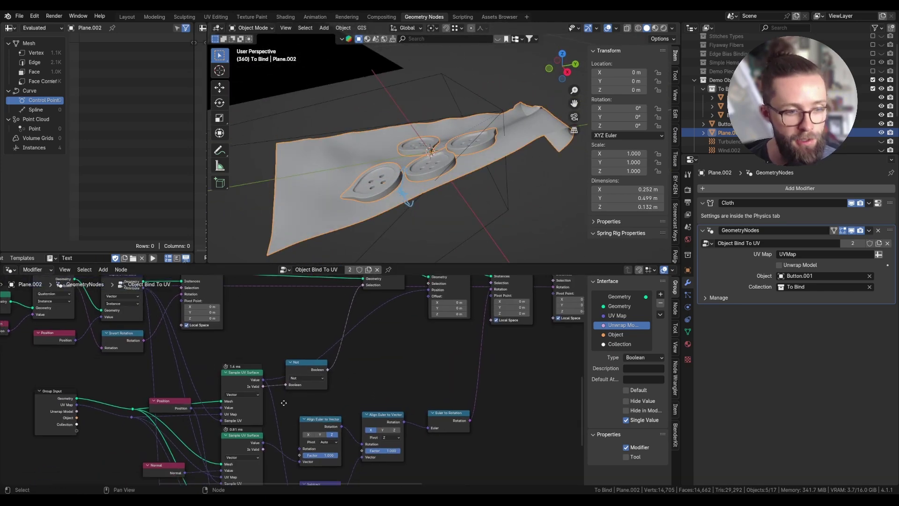
middle_drag(282, 401, 303, 338)
scroll(279, 385, up, 1)
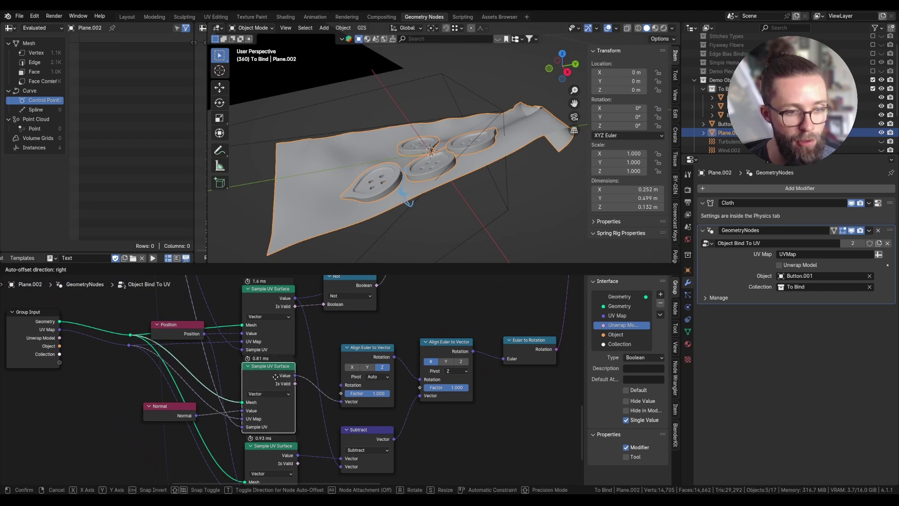
click(280, 384)
drag(295, 375, 356, 337)
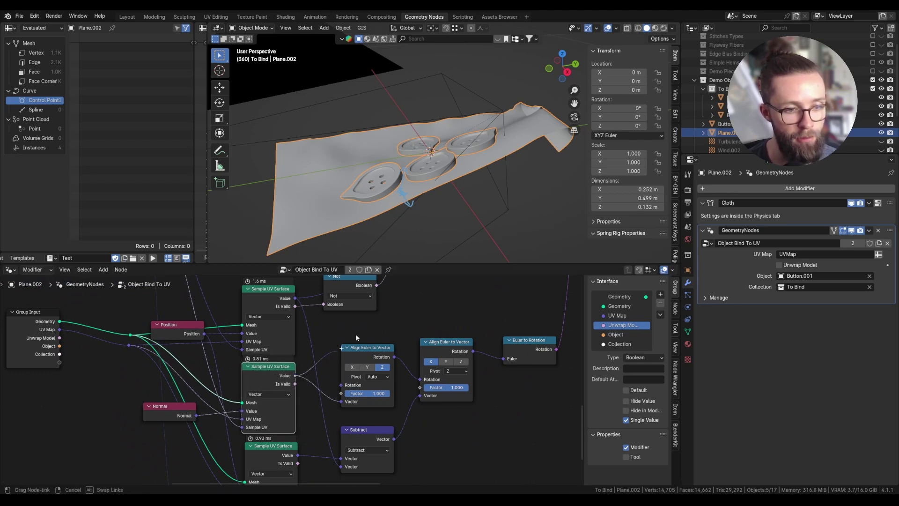
click(428, 308)
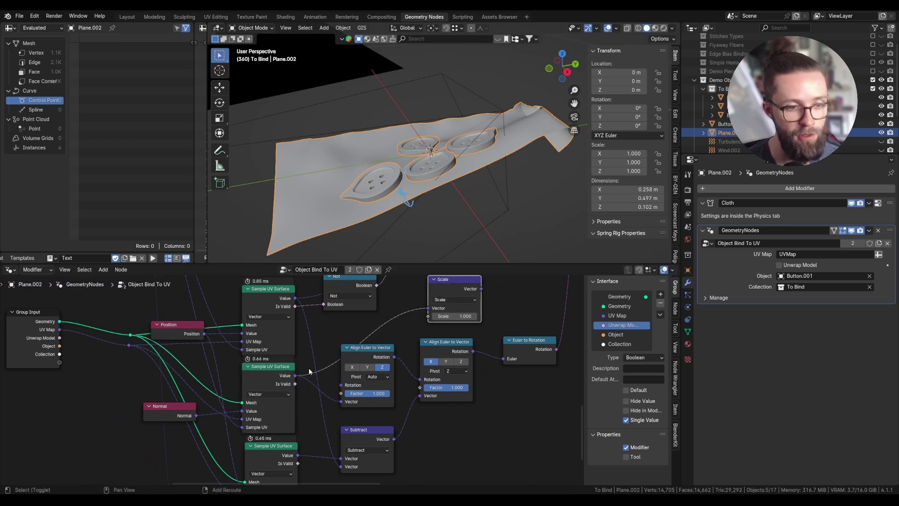
shift+right_drag(309, 371, 318, 386)
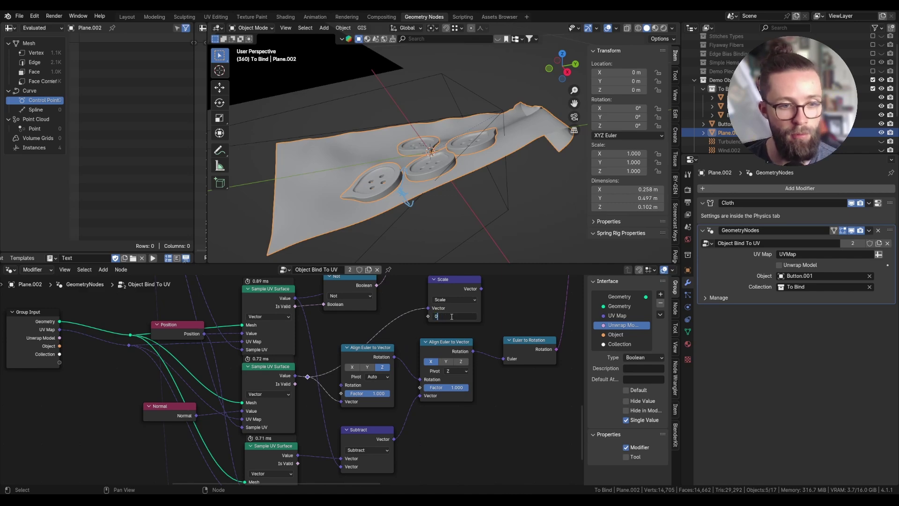
Step: Place the vector Scale node beneath Set Position and connect its Vector output to Set Position's Offset
scroll(297, 355, down, 2)
middle_drag(297, 355, 272, 420)
scroll(408, 377, up, 1)
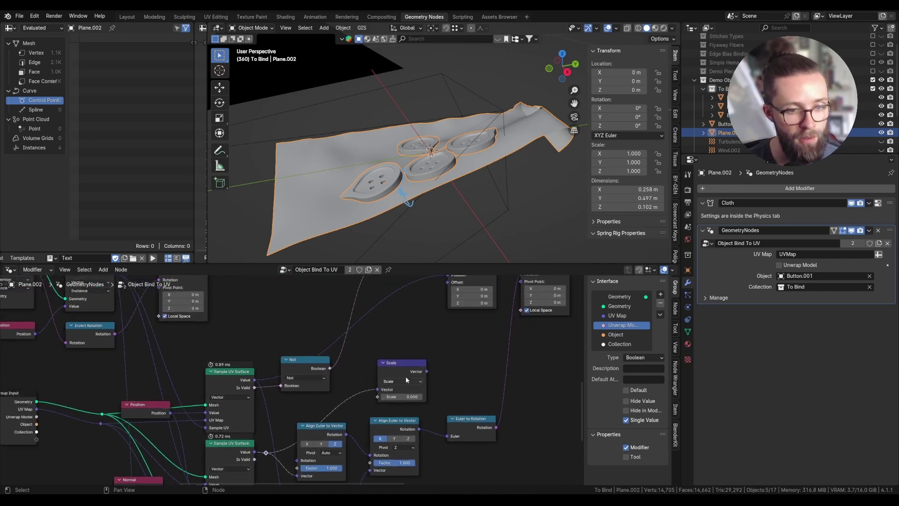
click(395, 394)
middle_drag(408, 377, 393, 416)
drag(387, 436, 385, 391)
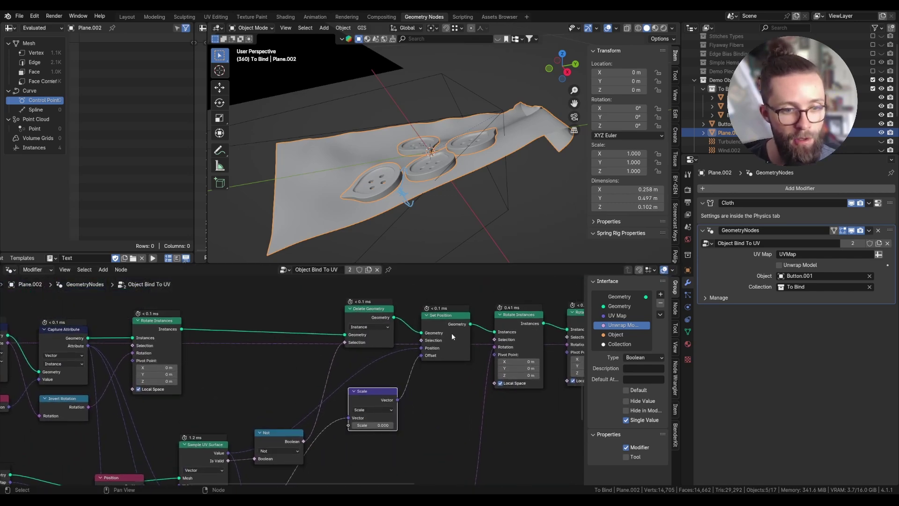
drag(441, 320, 442, 317)
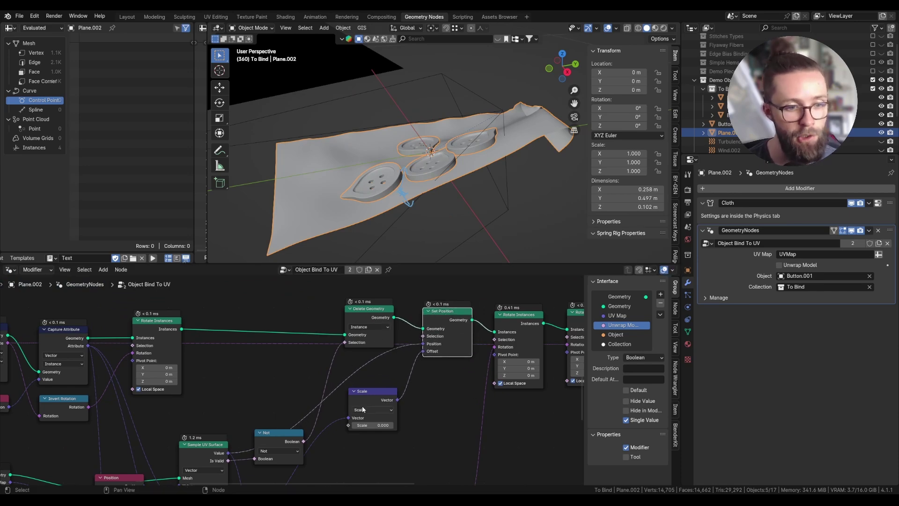
drag(368, 403, 364, 395)
Step: Duplicate the Group Input node near the Scale node and expose the Scale factor as a new group input
middle_drag(364, 396, 477, 348)
scroll(478, 348, down, 1)
click(137, 440)
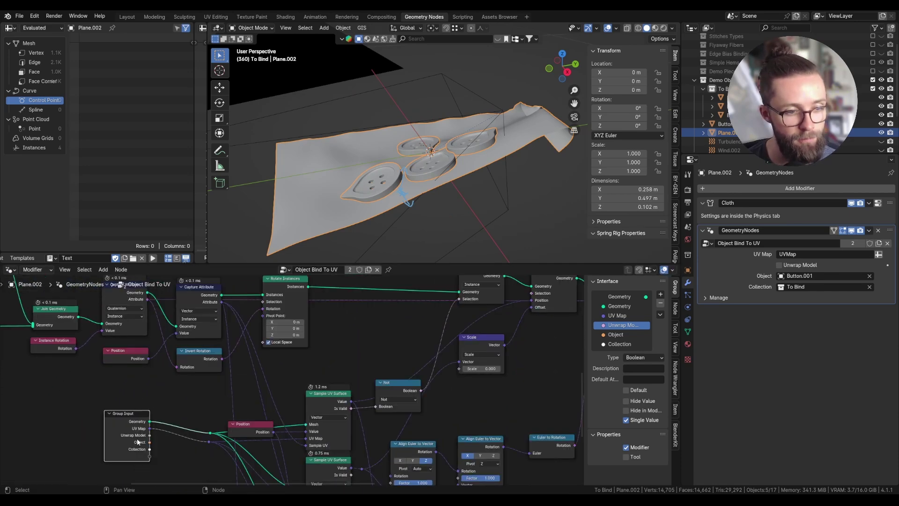
key(shift+d)
click(392, 342)
scroll(415, 365, up, 4)
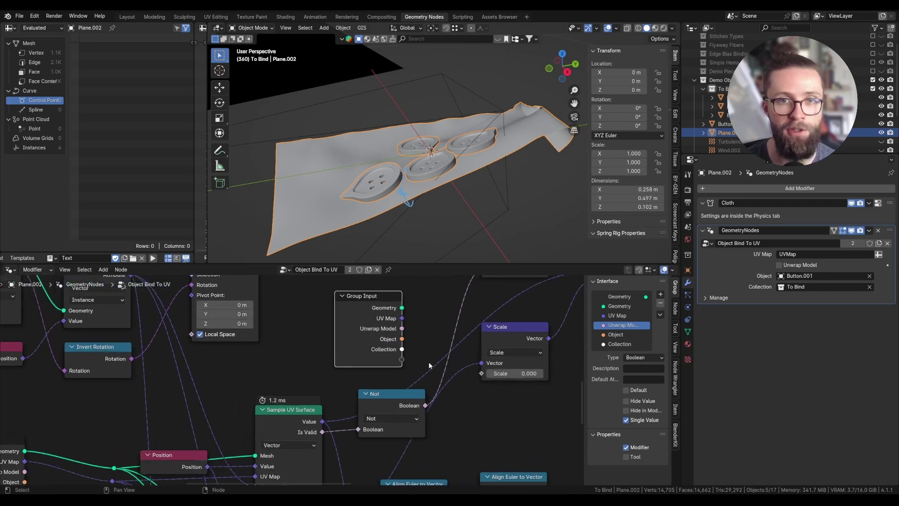
drag(400, 359, 491, 374)
Step: Rename the new input to Normal Offset, make it a single-value Distance, and adjust the offset on the cloth plane's modifier
double_click(625, 353)
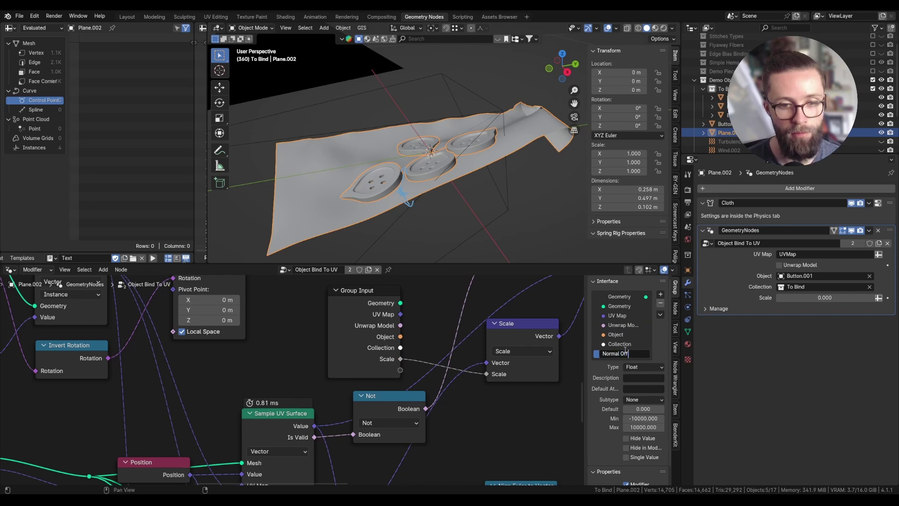
text(Normal Offset)
key(Return)
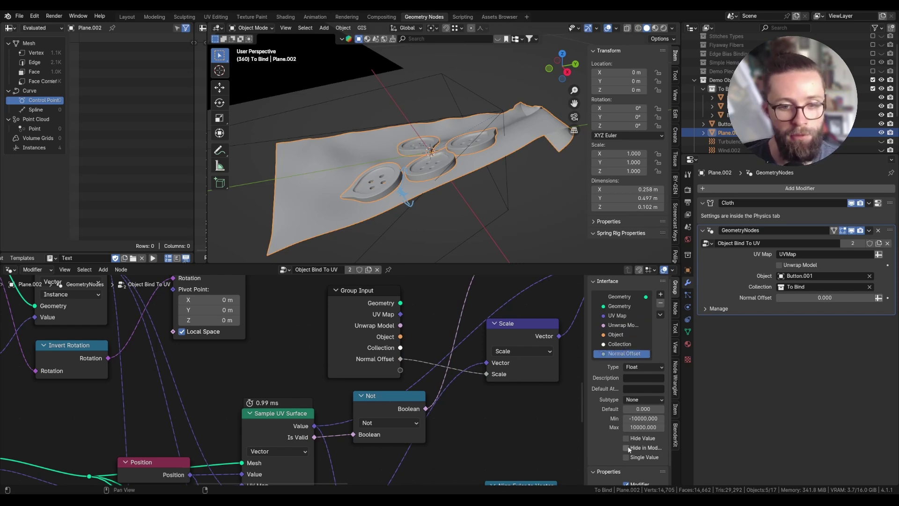
click(645, 399)
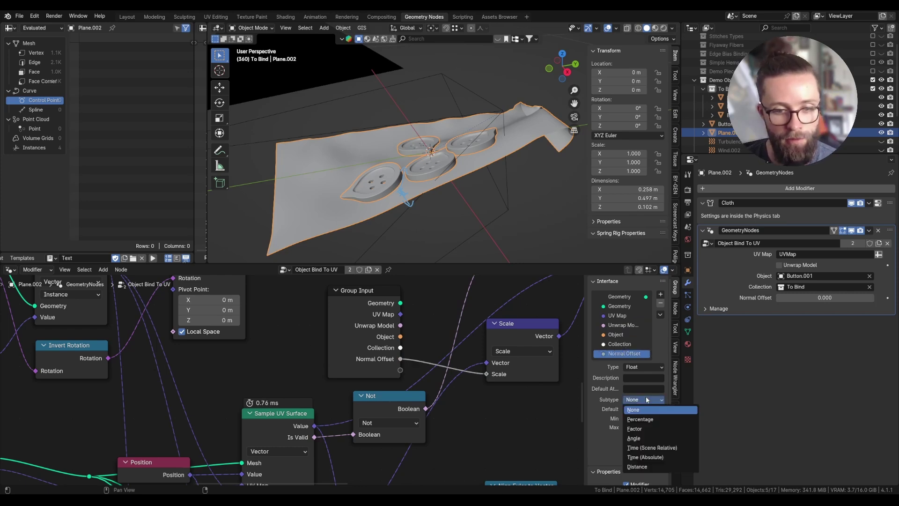
click(651, 470)
drag(824, 297, 803, 298)
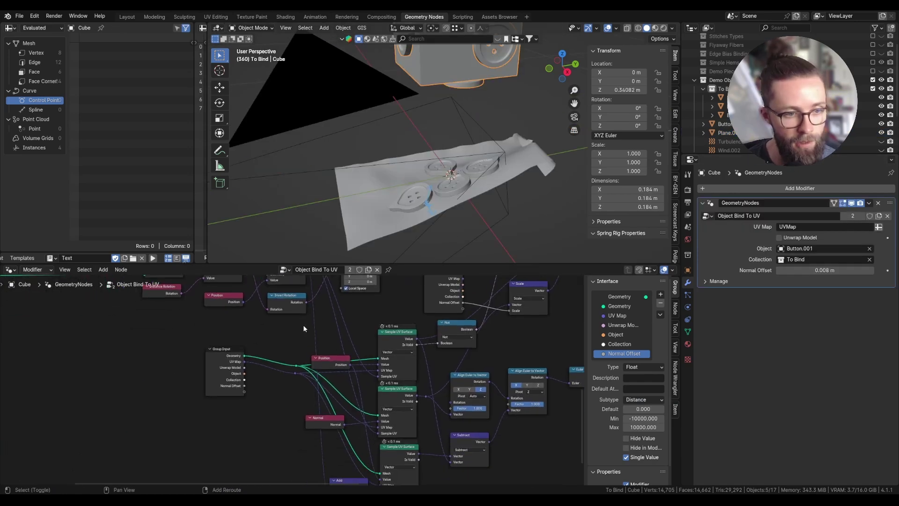
Step: Frame the nodes from the first Group Input through the last Rotate Instances before the UV sampling, labelling the frame INITIALIZE INSTANCES
middle_drag(303, 326, 316, 370)
middle_drag(260, 303, 261, 338)
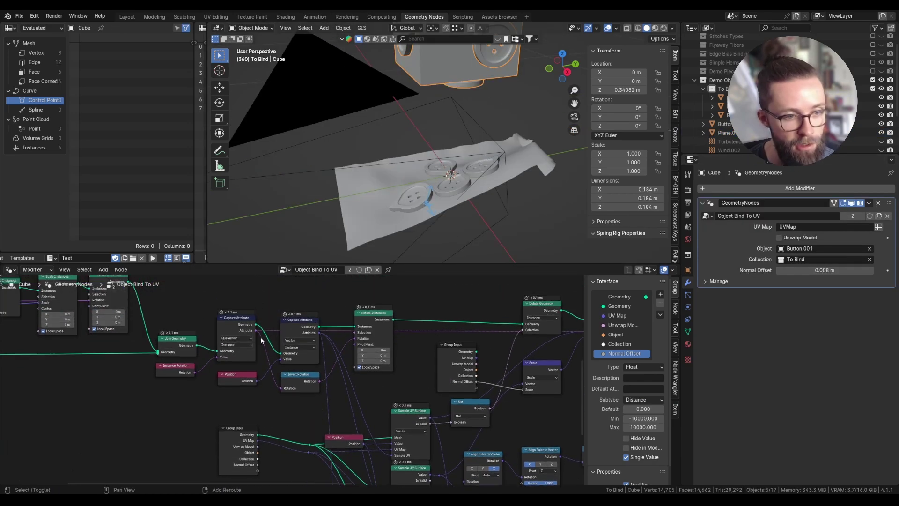
drag(84, 410, 508, 306)
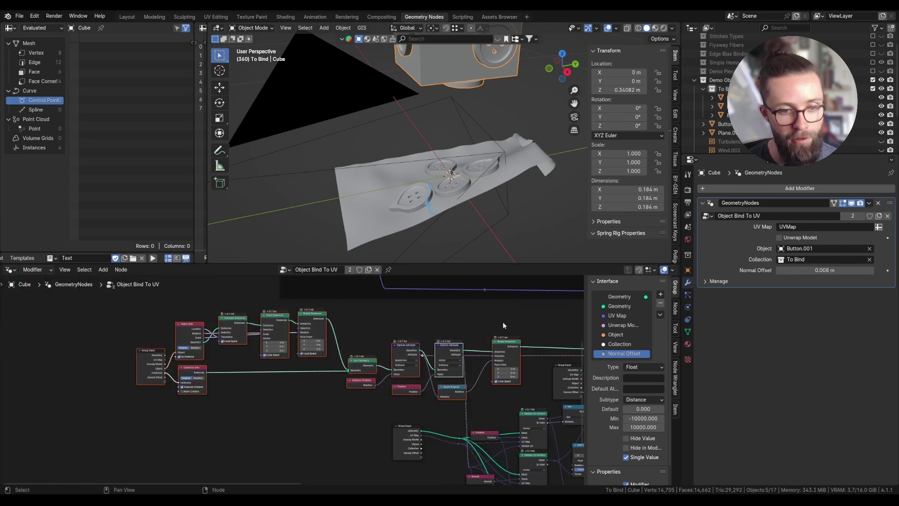
drag(499, 342, 403, 341)
middle_drag(403, 341, 511, 365)
scroll(470, 369, up, 3)
key(ctrl+j)
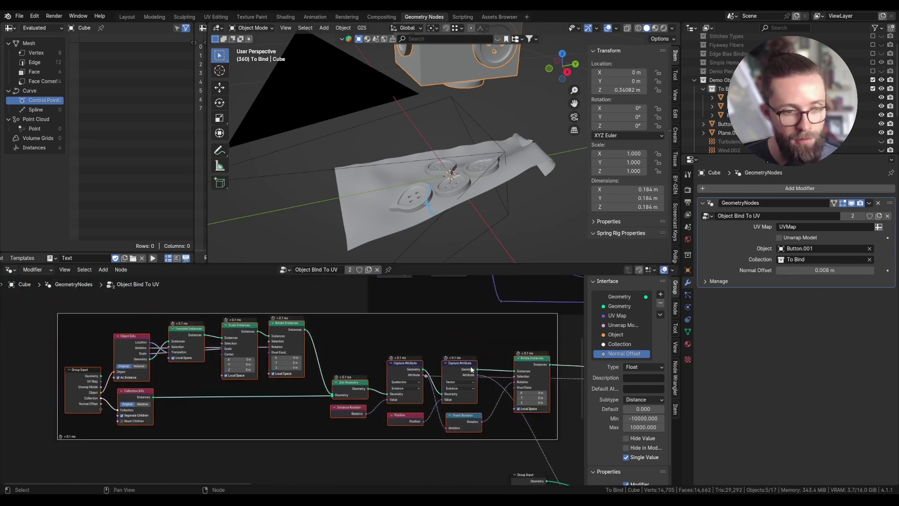
click(675, 309)
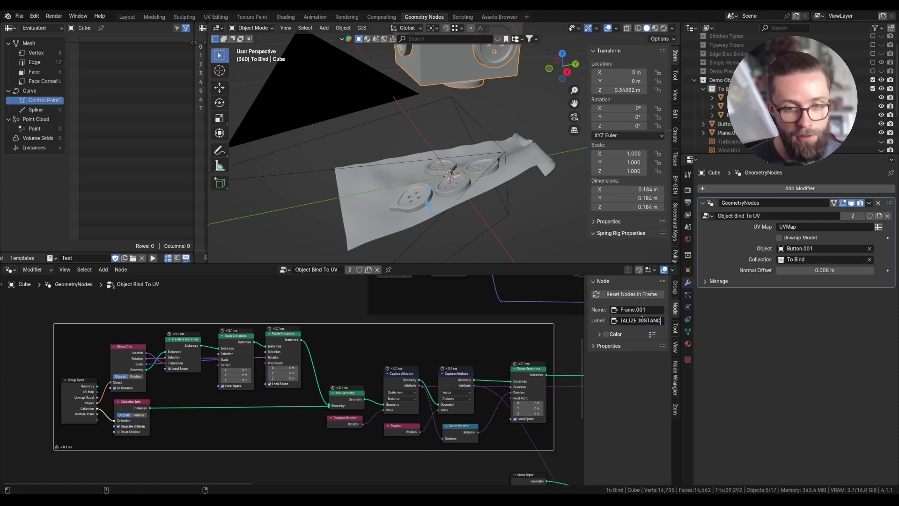
key(Return)
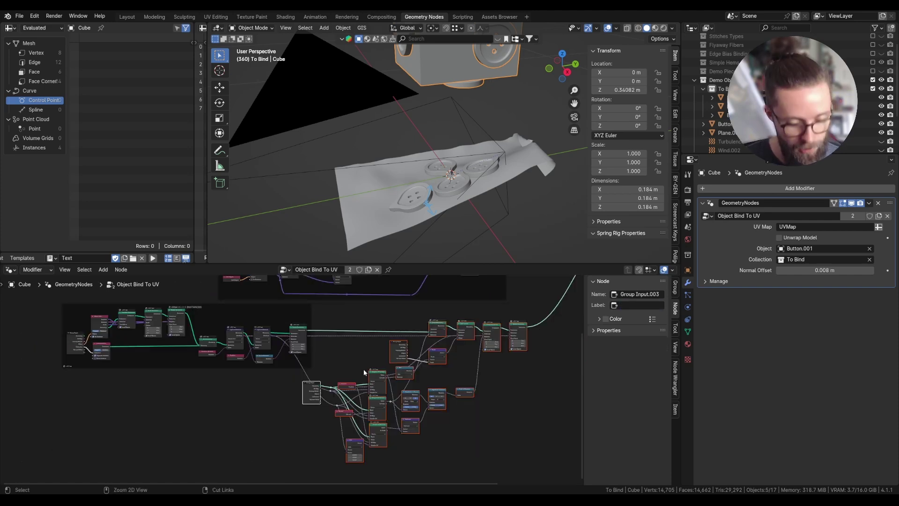
Step: Frame the UV sampling and instance placement nodes as BIND INSTANCES, and the final switch, join and output nodes as OUTPUT
key(ctrl+j)
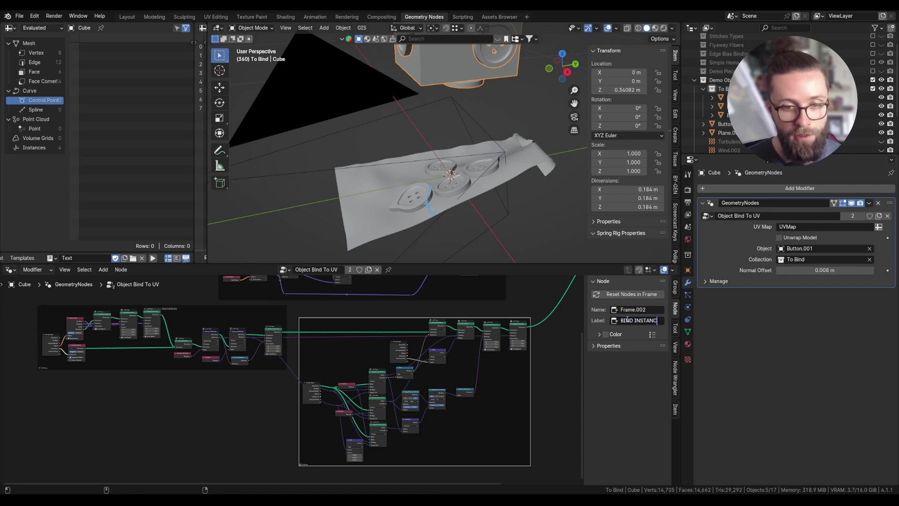
key(Return)
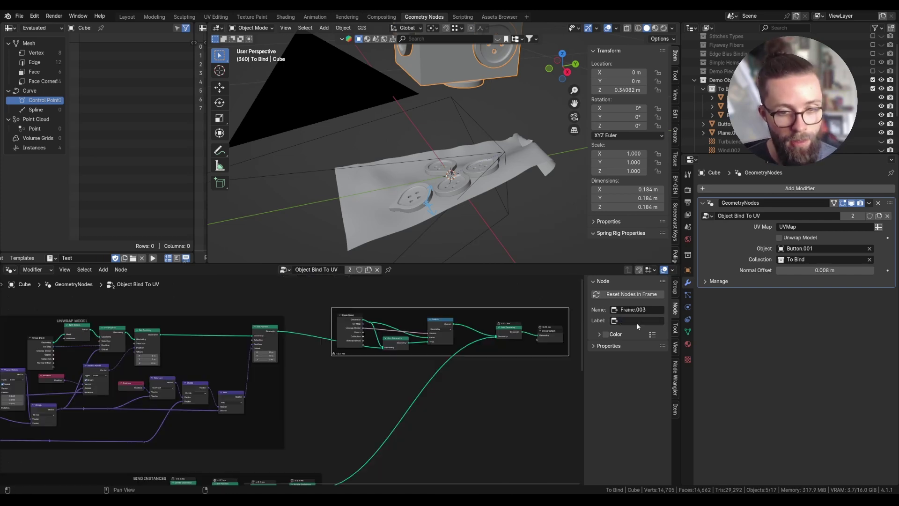
click(636, 322)
text(OUTPUT)
key(Return)
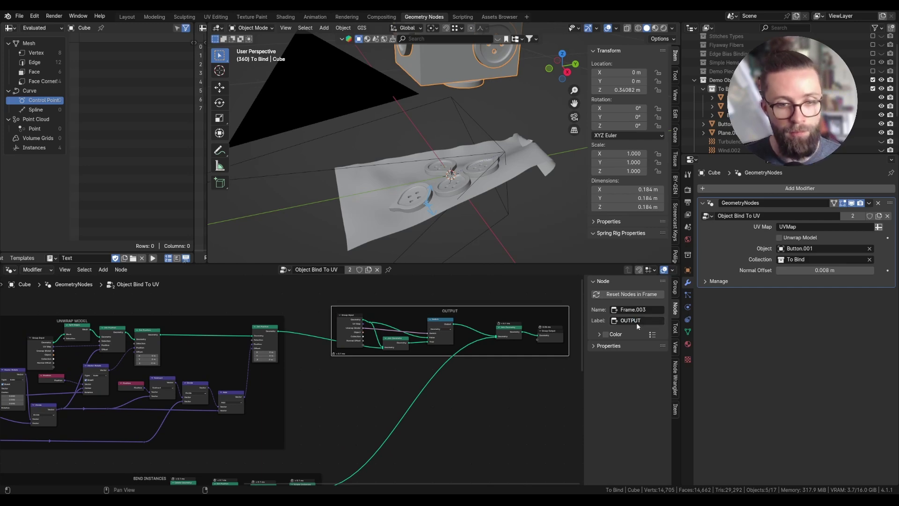
key(Home)
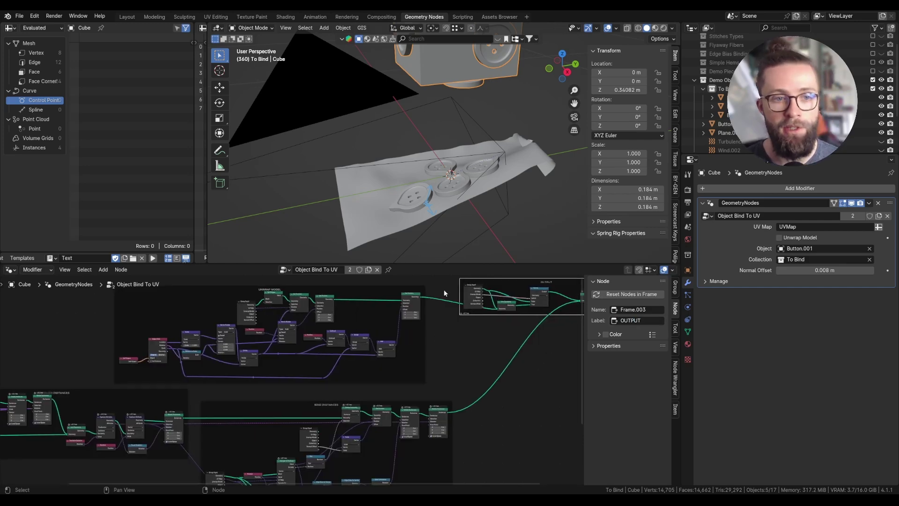
Step: Examine the bound buttons on the cloth plane from a steeper angle
scroll(459, 202, up, 3)
click(442, 156)
middle_drag(442, 156, 532, 139)
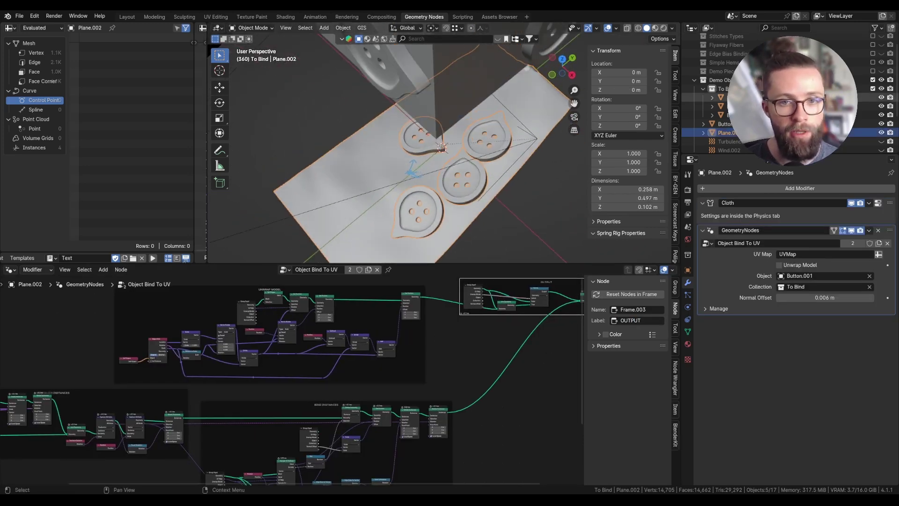
click(533, 139)
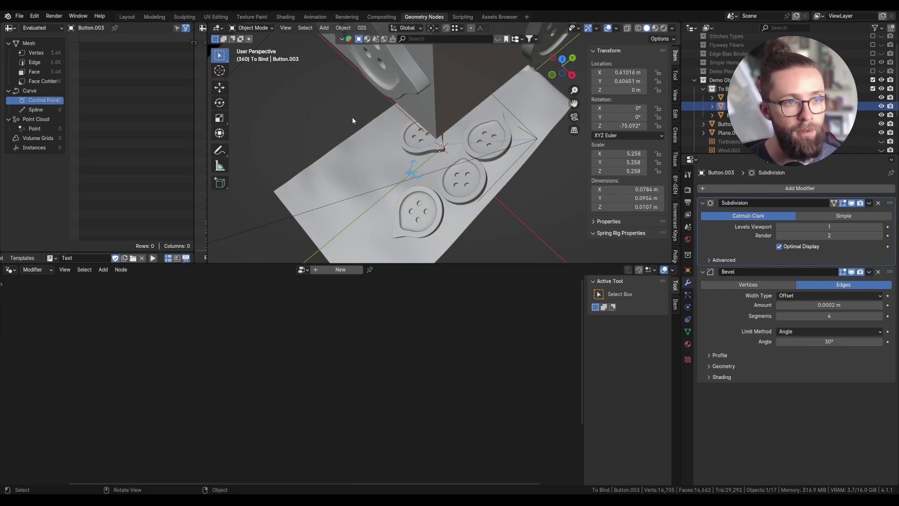
scroll(349, 131, down, 5)
Step: In the Animation workspace, select the four source buttons lying beside the cloth and scale them down
click(290, 19)
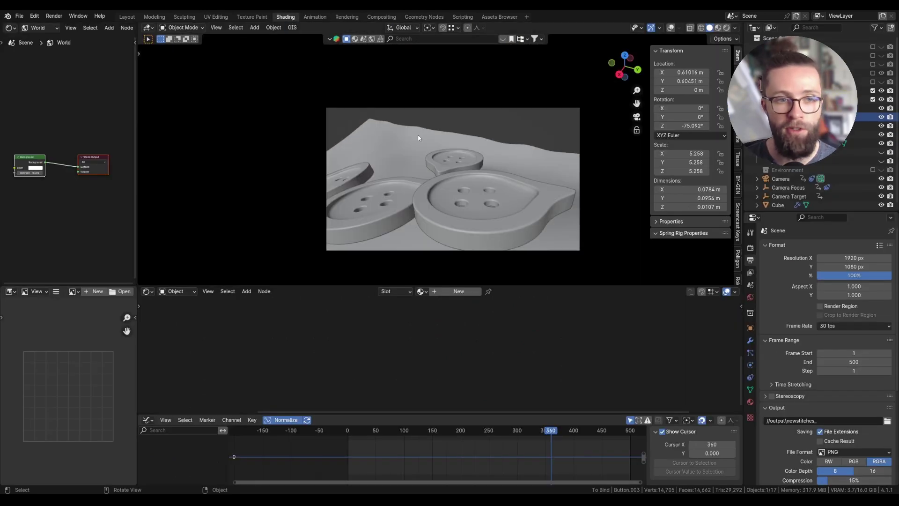
click(314, 17)
scroll(415, 192, down, 6)
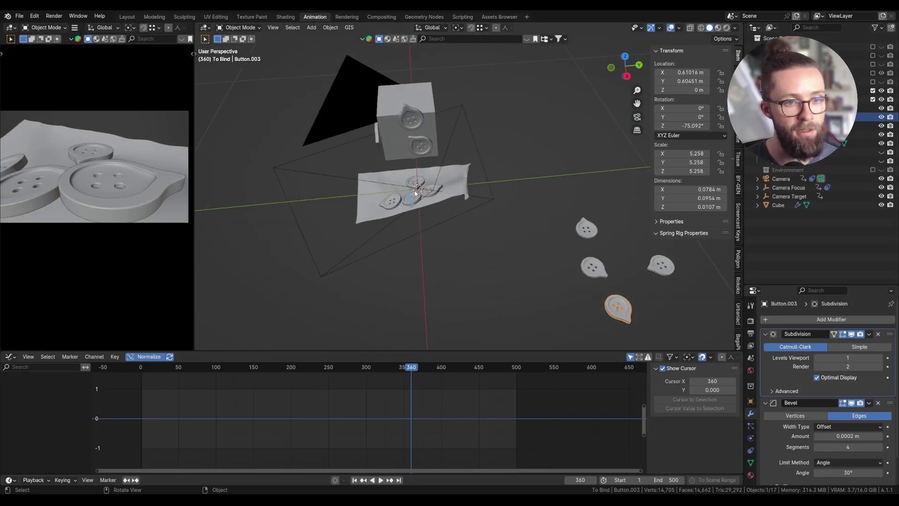
click(593, 267)
shift+click(660, 265)
shift+click(618, 307)
shift+click(586, 229)
key(s)
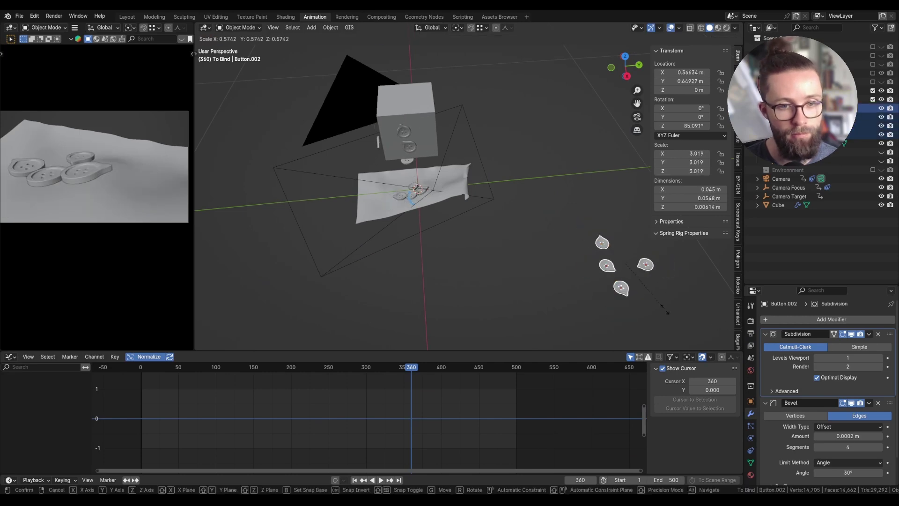
right_click(664, 310)
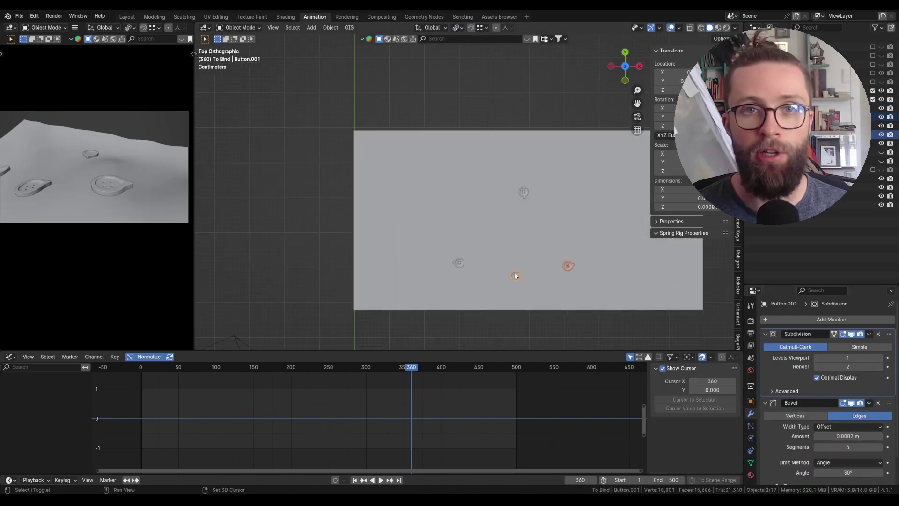
Step: Duplicate three of the small buttons to new spots on the flat unwrapped cloth, then rotate and enlarge the copies
shift+click(459, 262)
shift+click(524, 193)
shift+double_click(515, 276)
key(shift+d)
click(561, 236)
key(r)
click(560, 231)
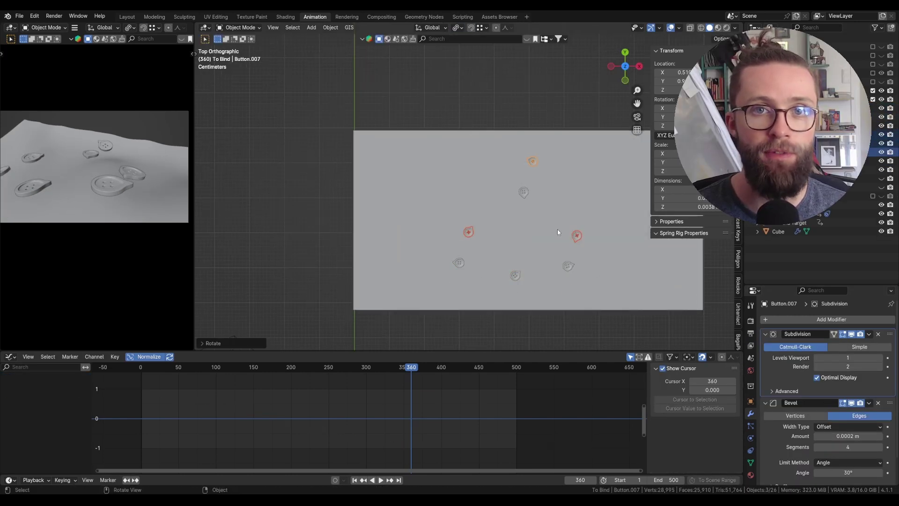
key(s)
click(597, 269)
Step: Vary the rotation and size of the next set of button copies on the unwrapped cloth
key(r)
click(482, 280)
key(s)
click(472, 286)
Step: Duplicate the three selected buttons again to an empty area of the unwrapped cloth and rescale the new copies
key(shift+d)
click(604, 296)
key(s)
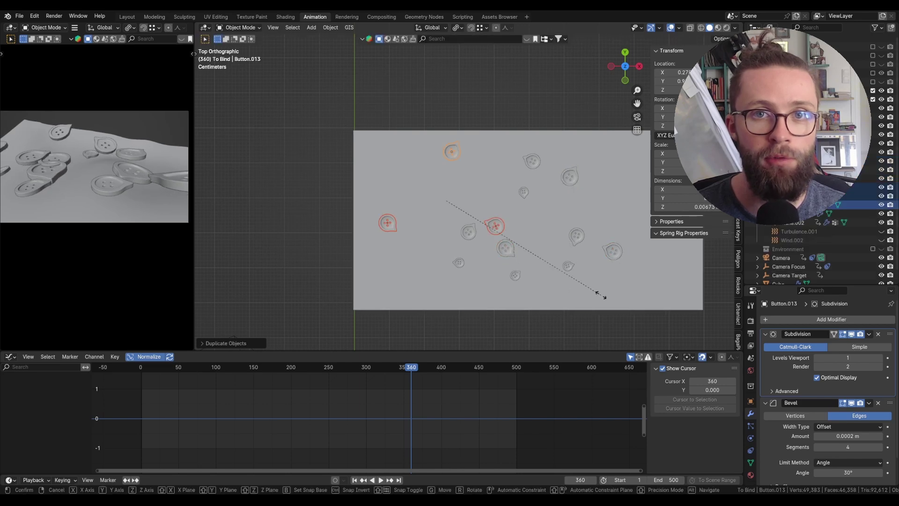
key(s)
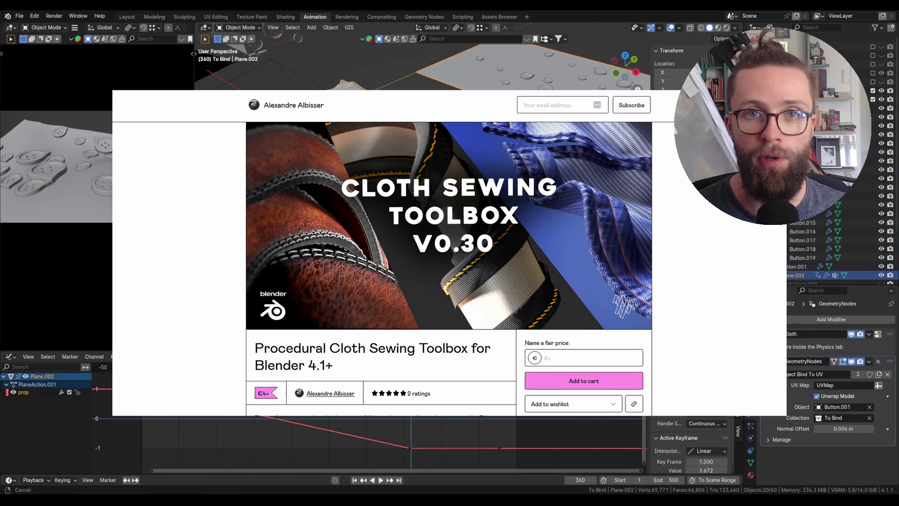